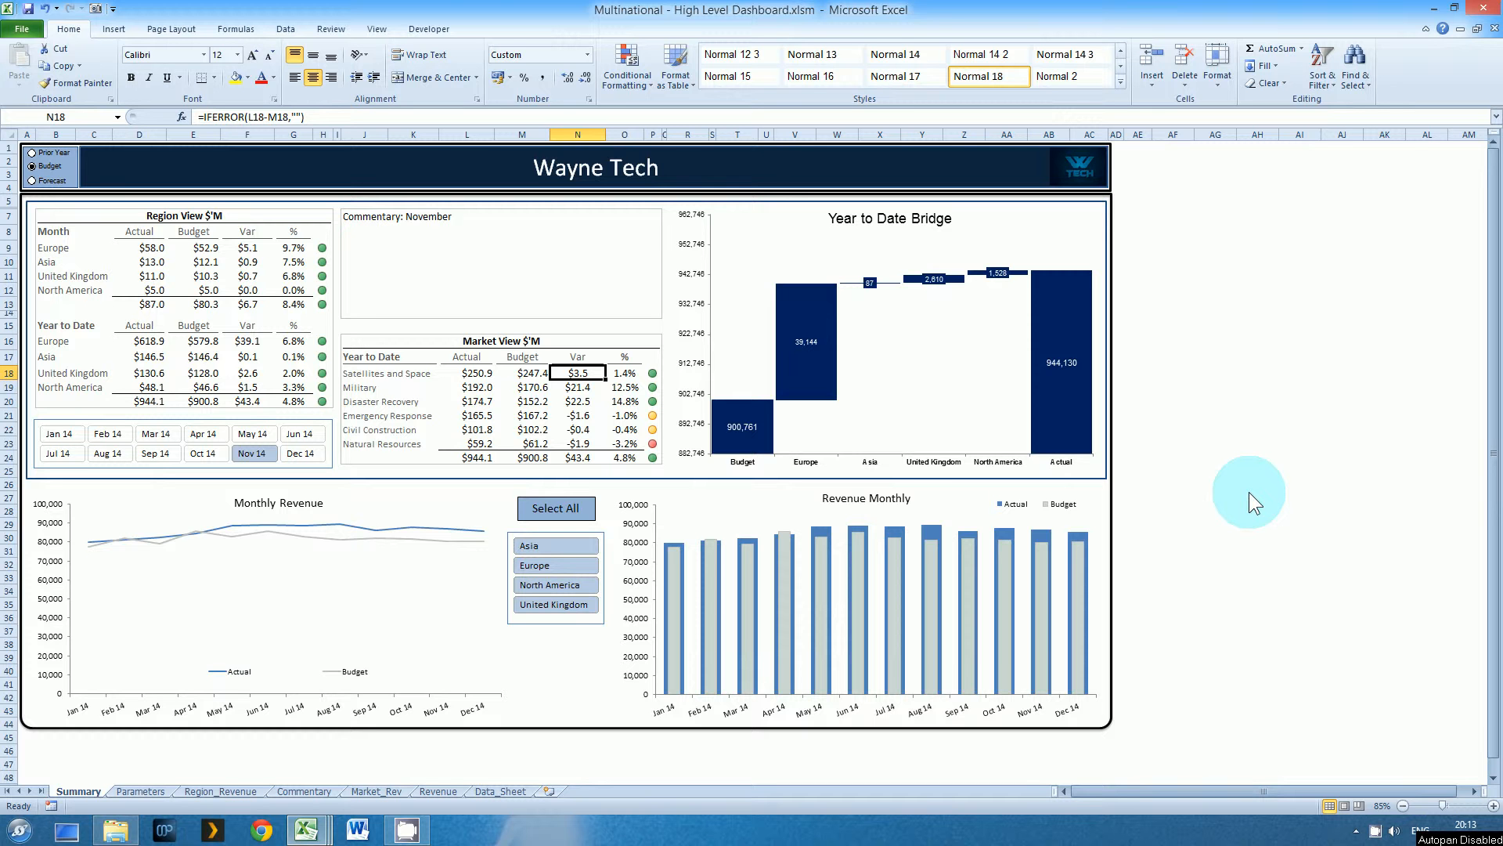
Switch to the Multinational - High Level Dashboard.Data.xlsm workbook and open its Revenue sheet
{"action": "left_click", "coordinate": [719, 523]}
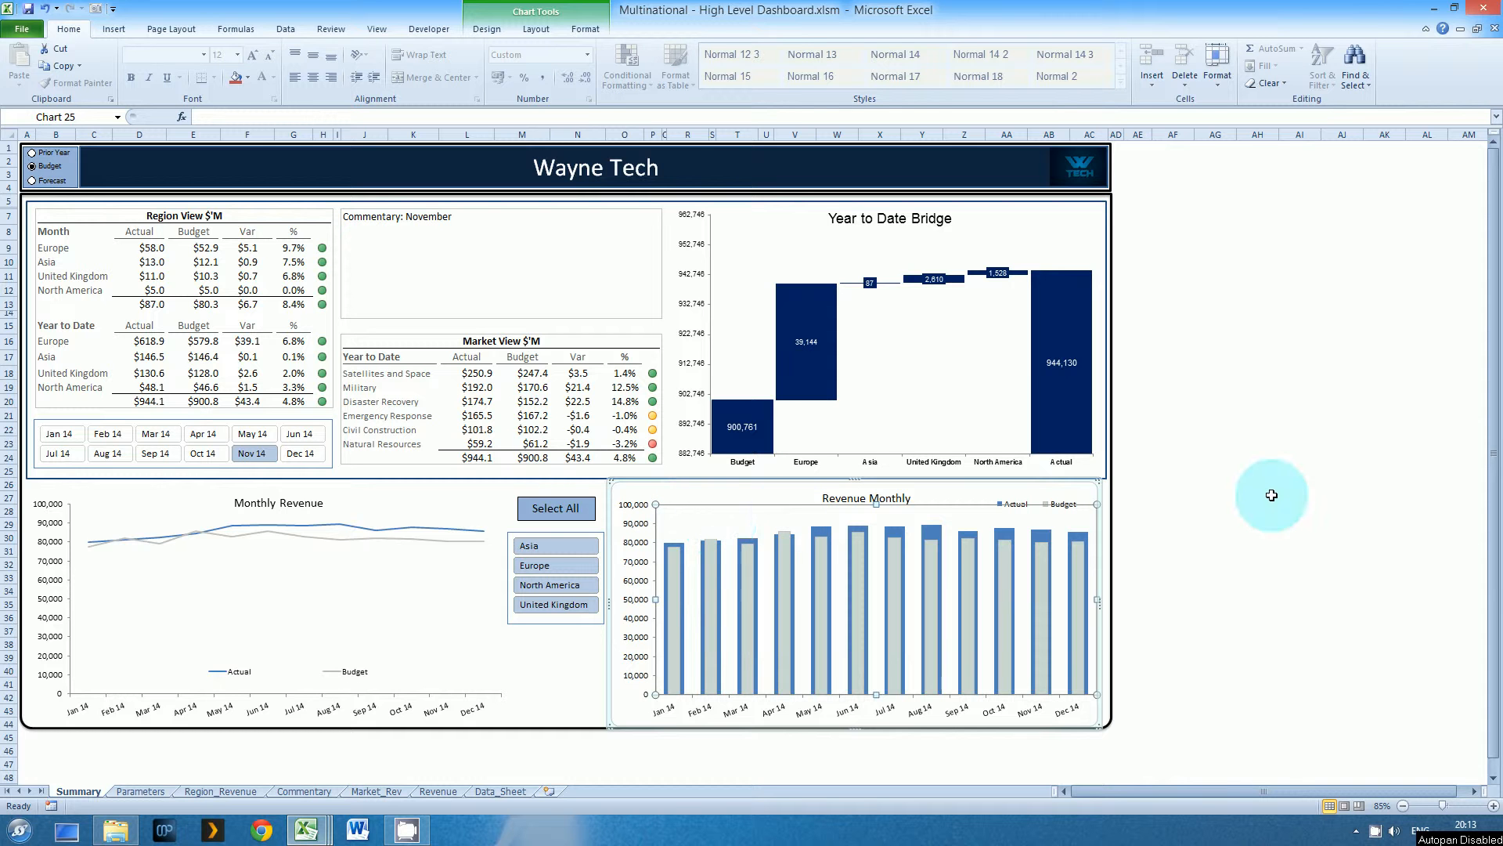
{"action": "key", "text": "alt+F11"}
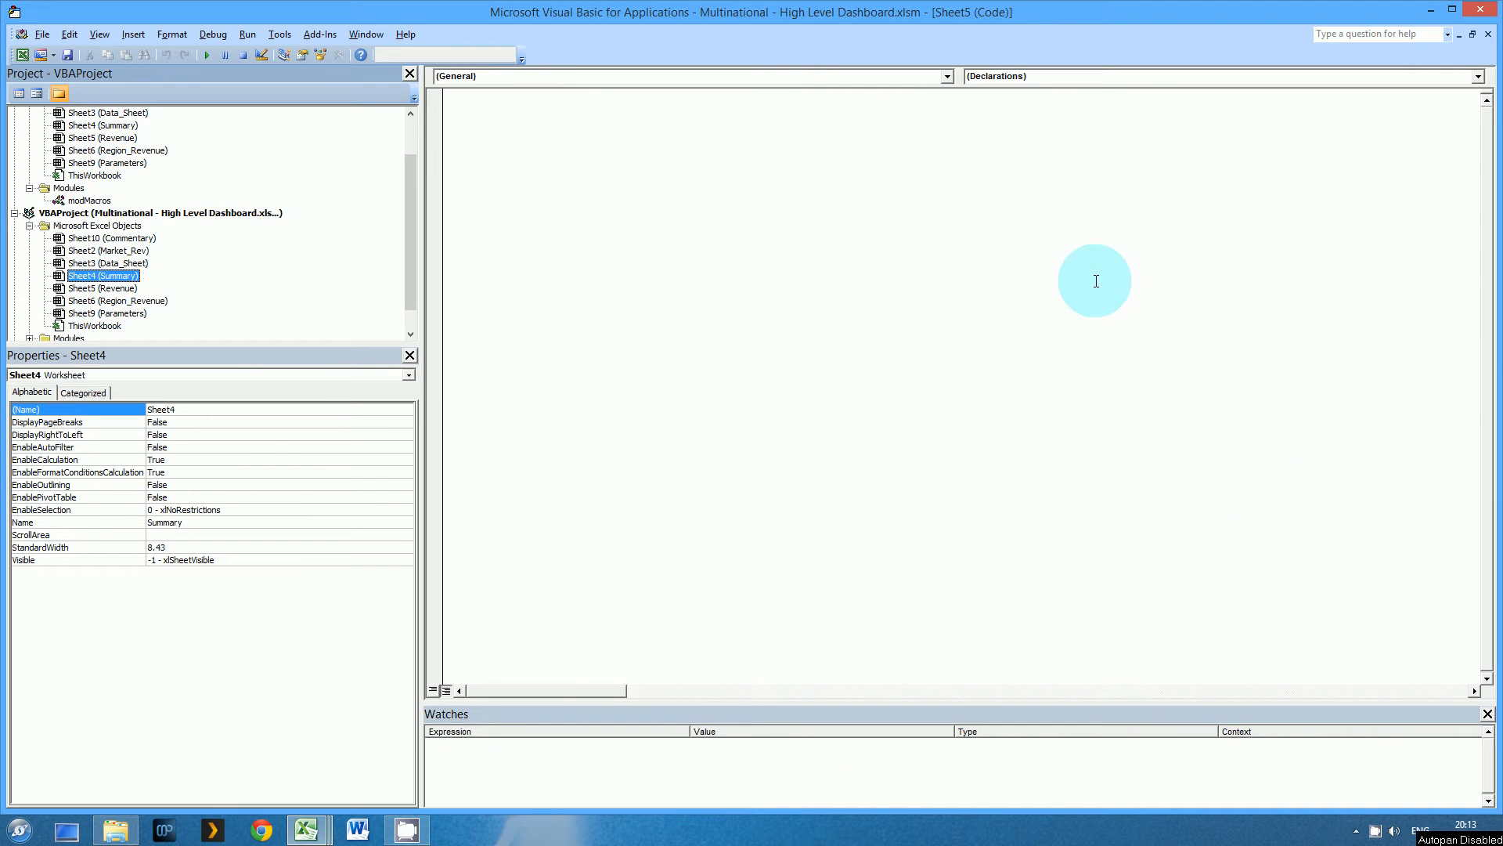
{"action": "left_click", "coordinate": [306, 830]}
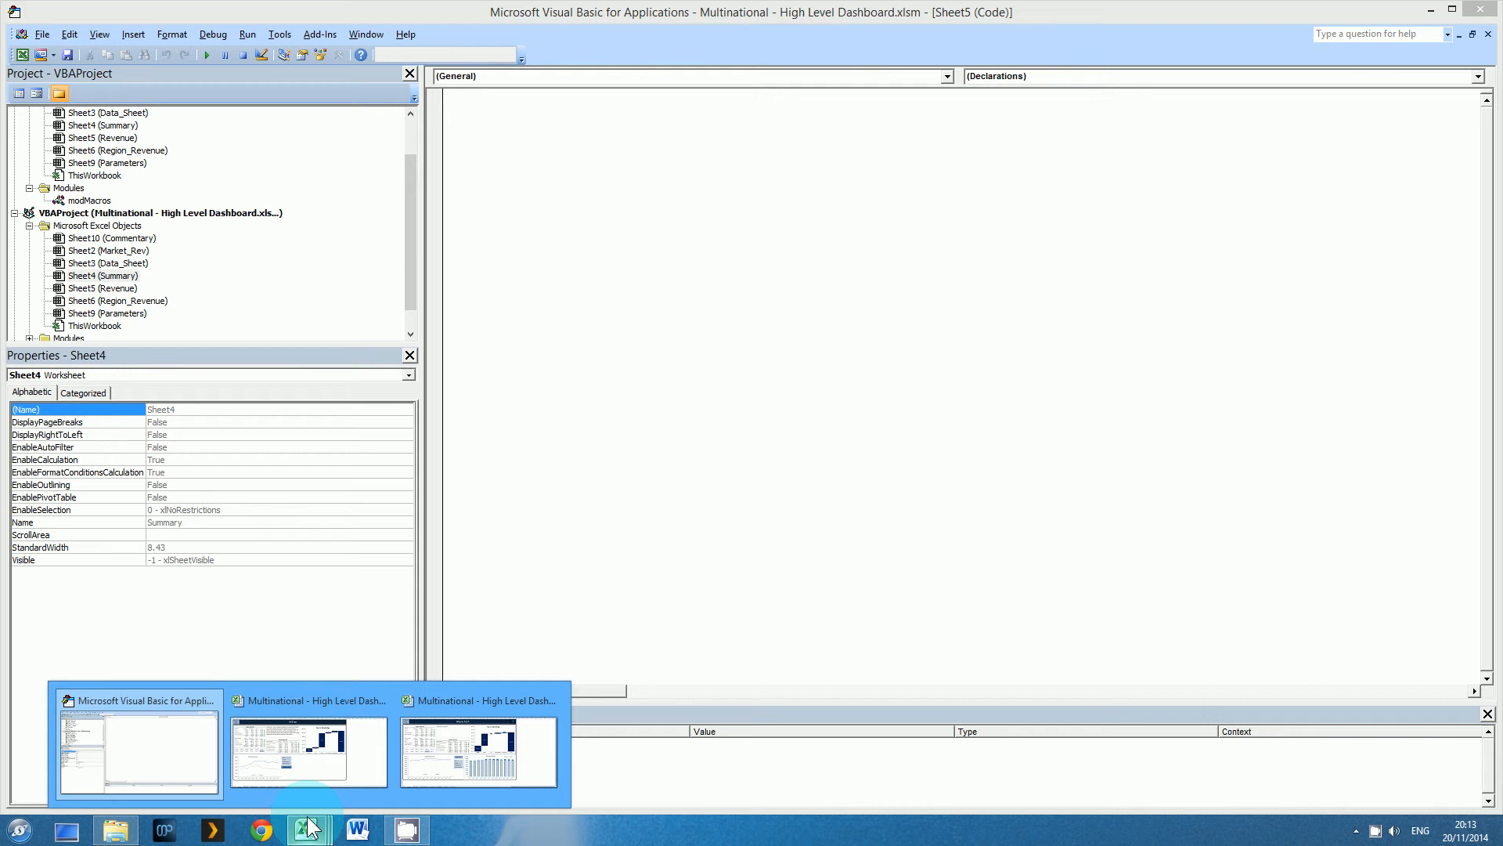
{"action": "left_click", "coordinate": [337, 765]}
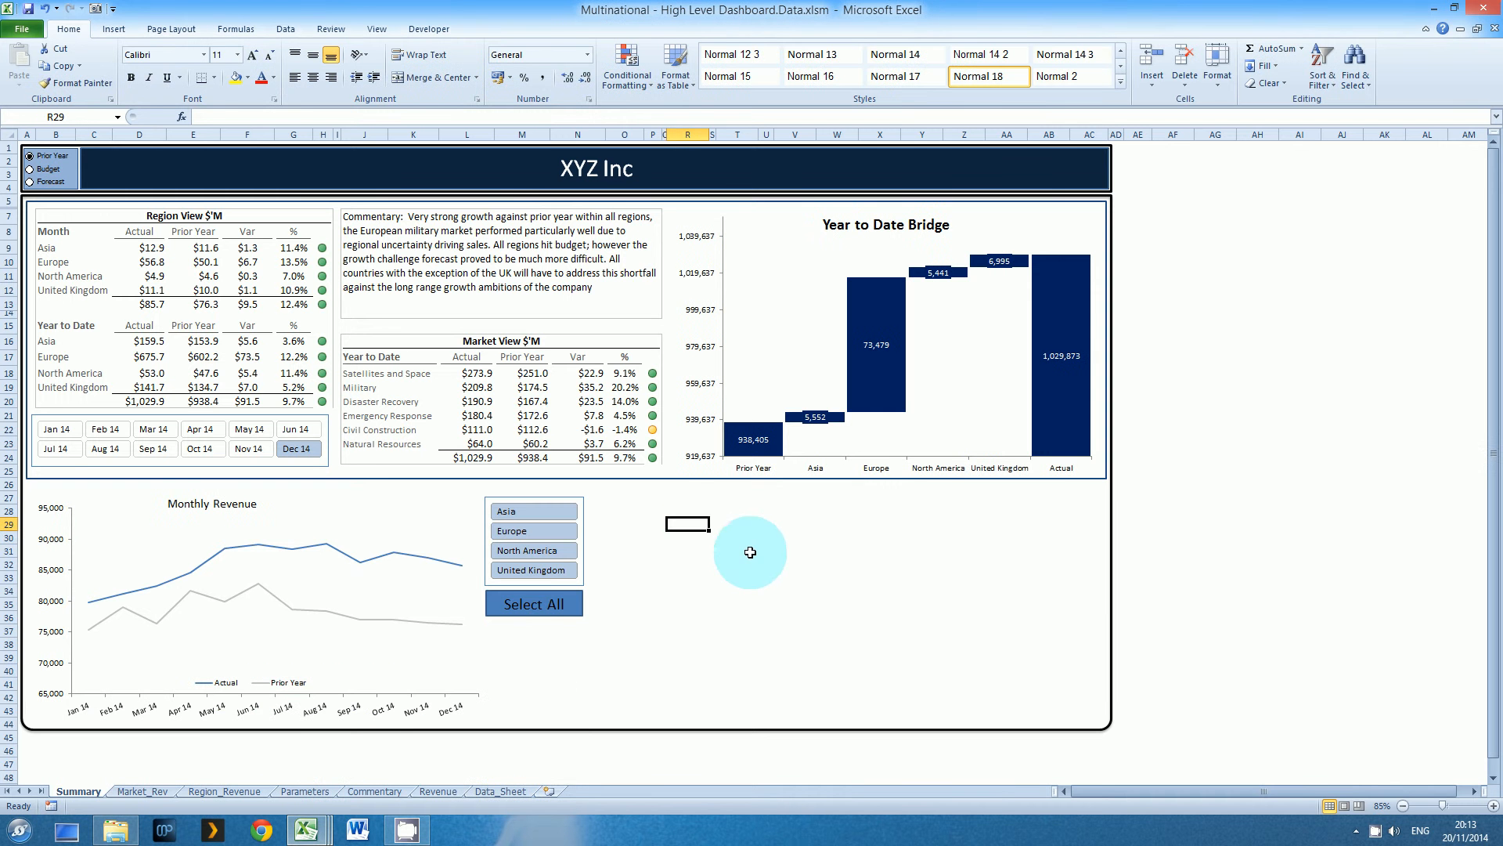
{"action": "left_click", "coordinate": [645, 501]}
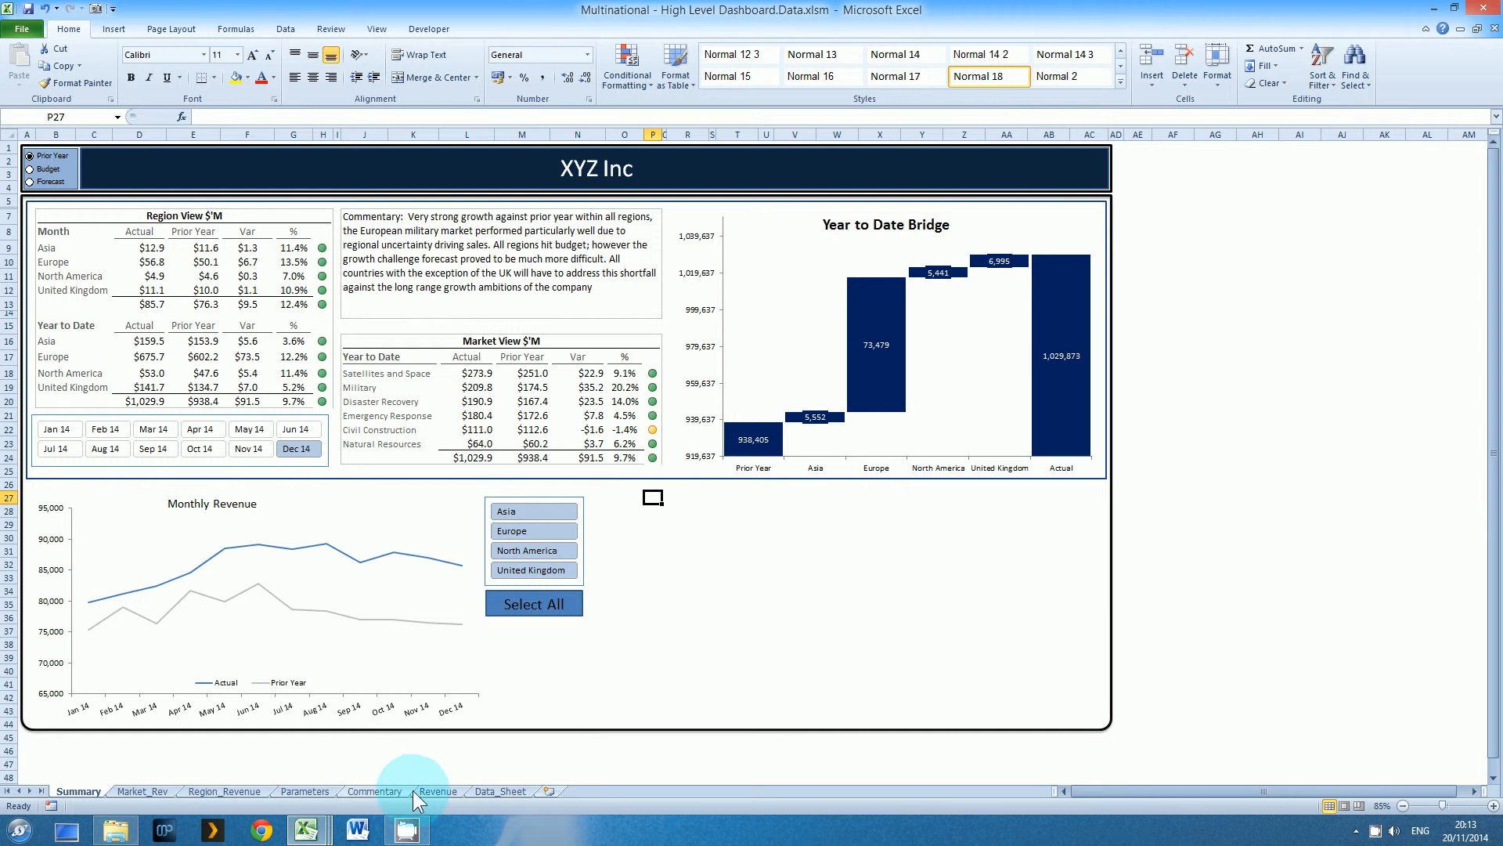
{"action": "left_click", "coordinate": [437, 791]}
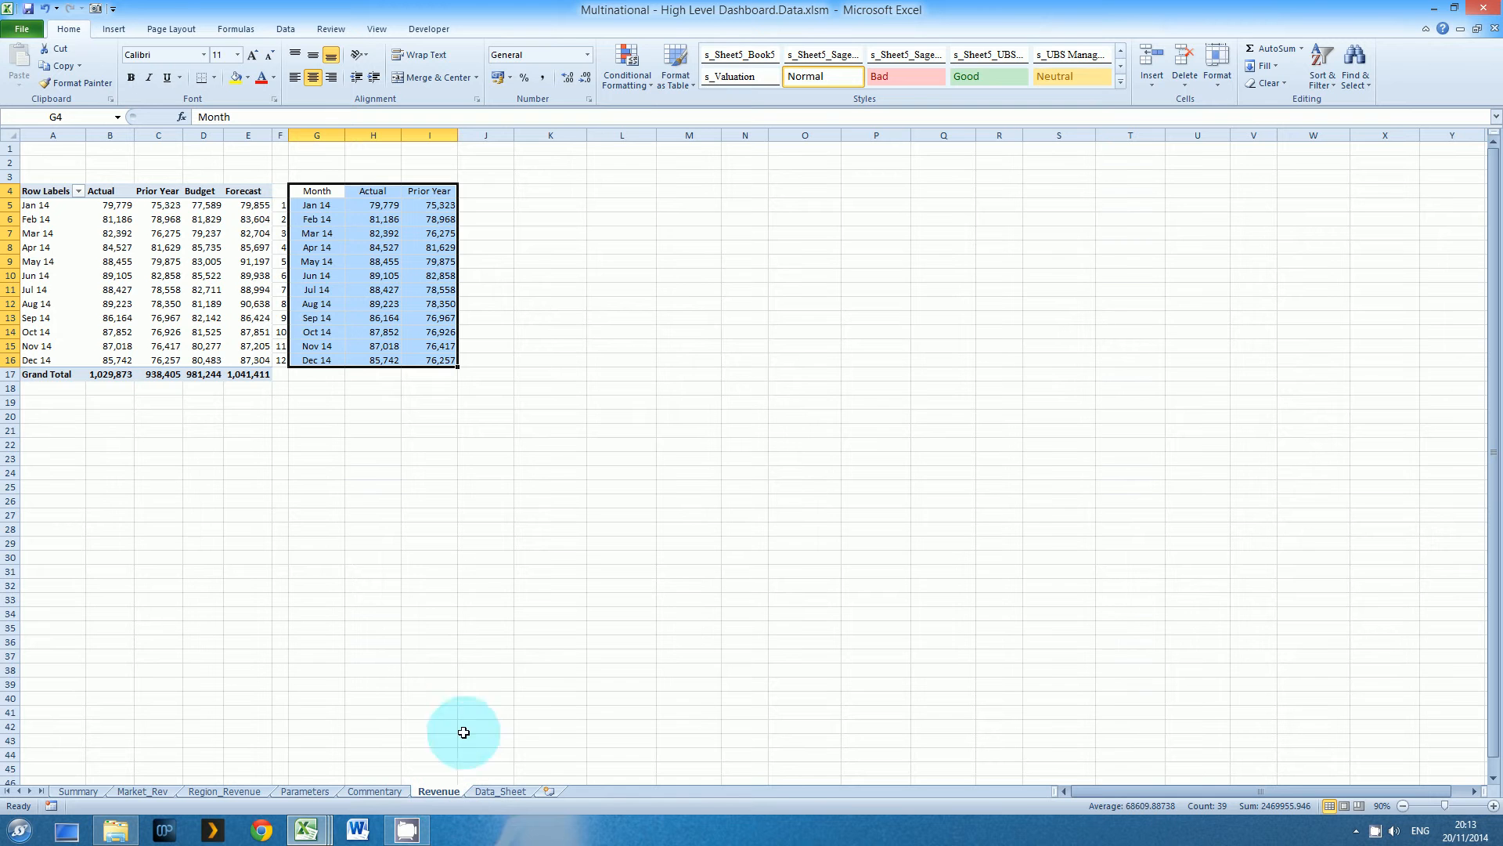
Insert a 2-D stacked column chart from the selected Month, Actual and Prior Year range G4:I16
{"action": "left_click", "coordinate": [112, 30]}
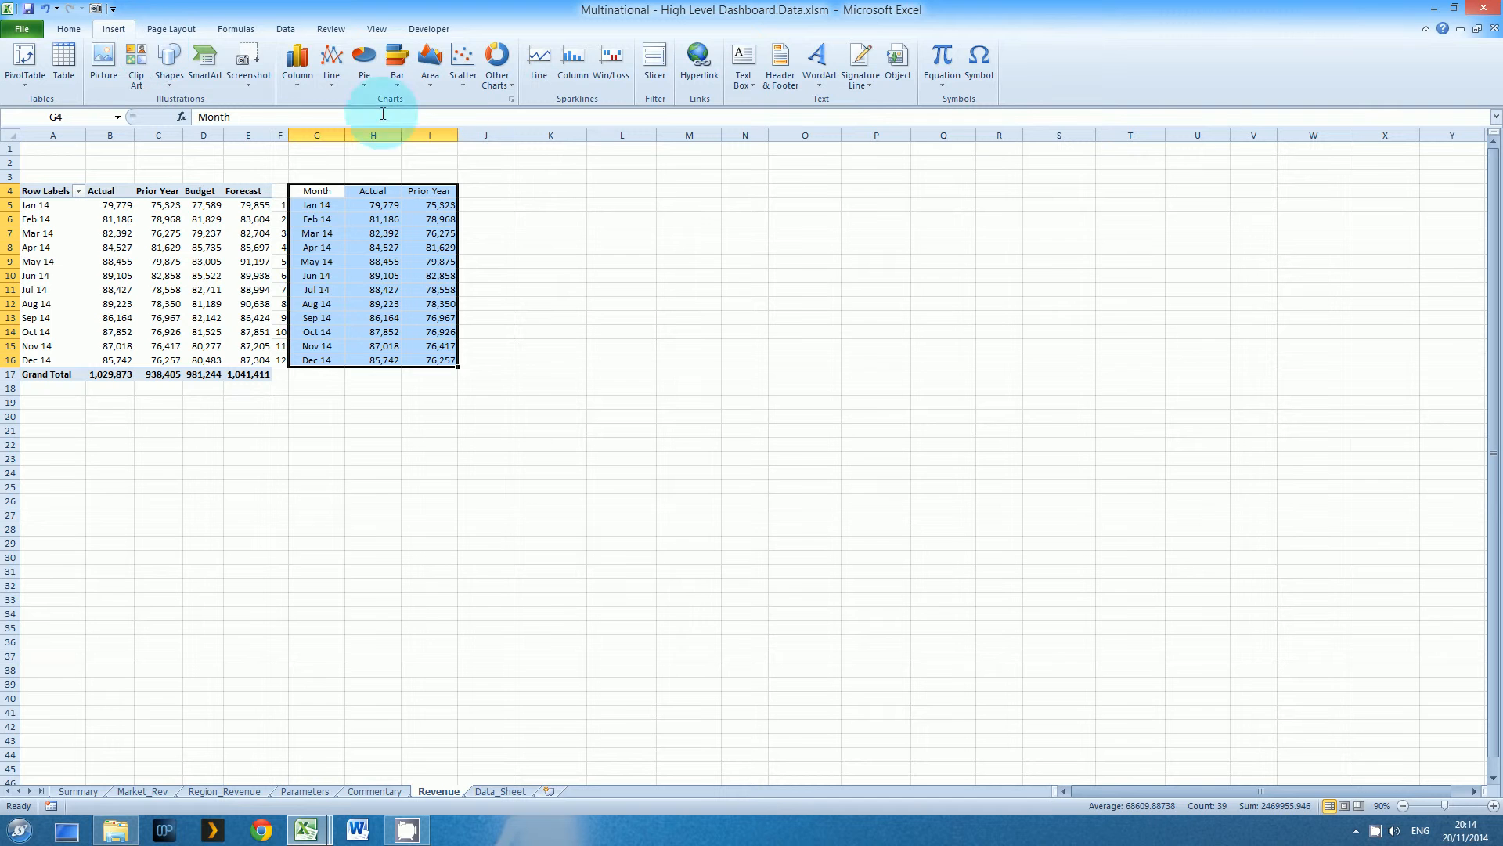
{"action": "left_click", "coordinate": [290, 82]}
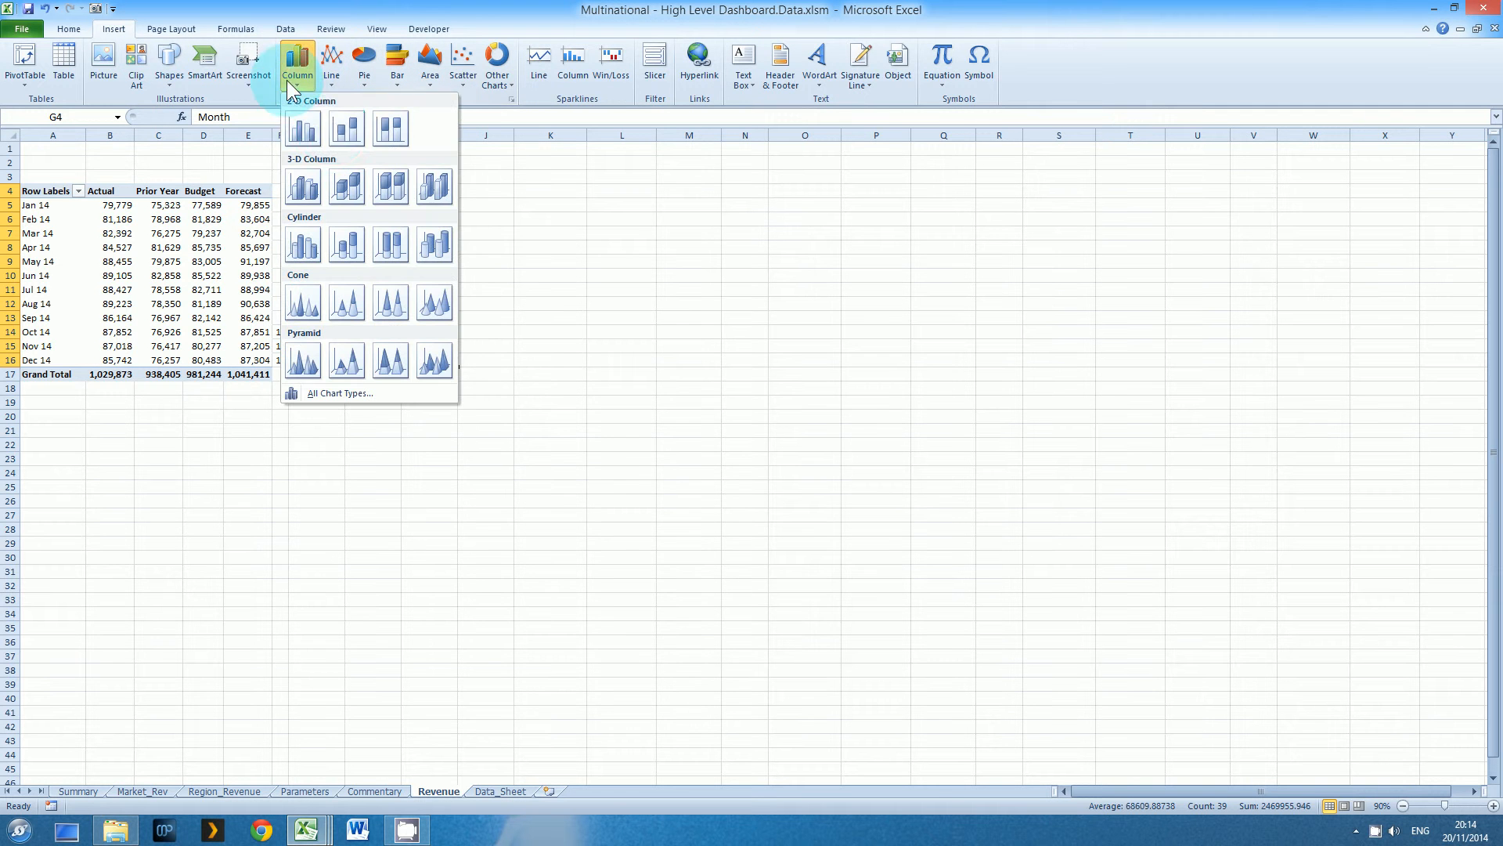
{"action": "left_click", "coordinate": [346, 128]}
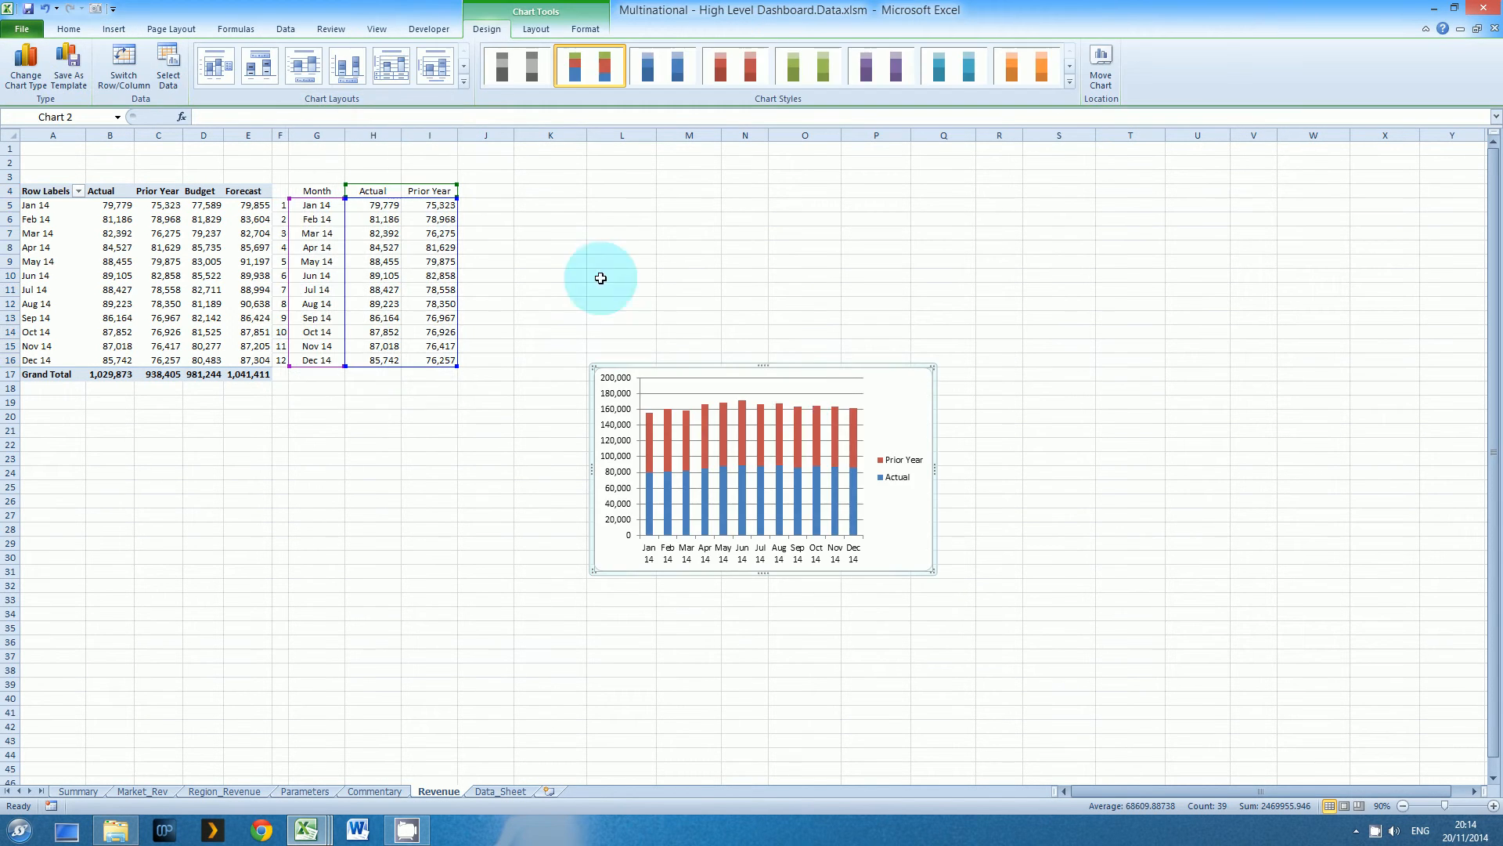
Move the chart beside the monthly data table and enlarge it to span about columns J to S, rows 4 to 24
{"action": "left_click_drag", "start_coordinate": [788, 369], "coordinate": [694, 184]}
{"action": "left_click_drag", "start_coordinate": [835, 388], "coordinate": [952, 474]}
{"action": "left_click", "coordinate": [560, 378]}
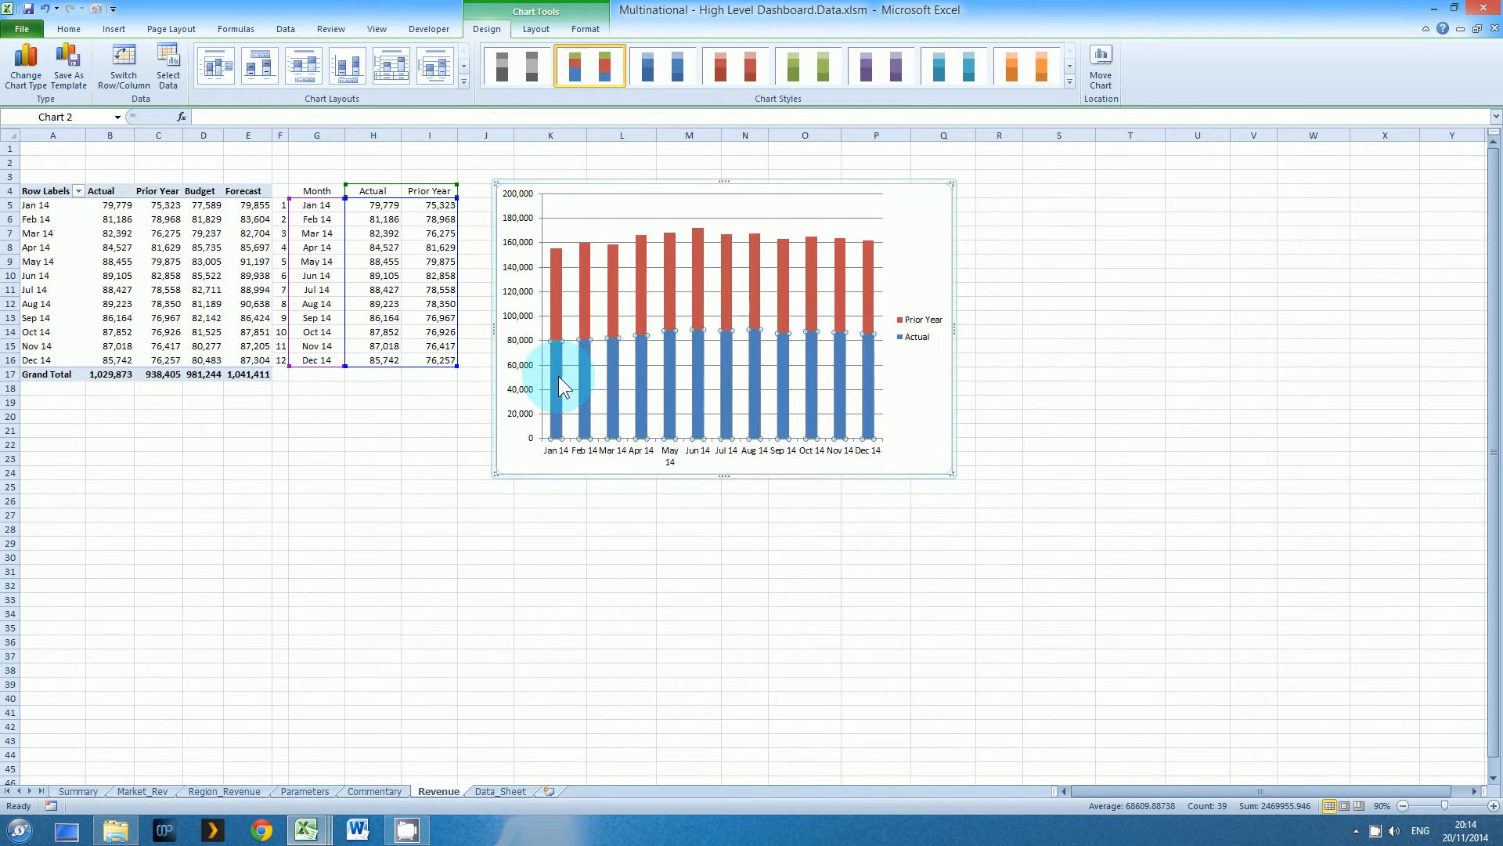
{"action": "left_click", "coordinate": [559, 309]}
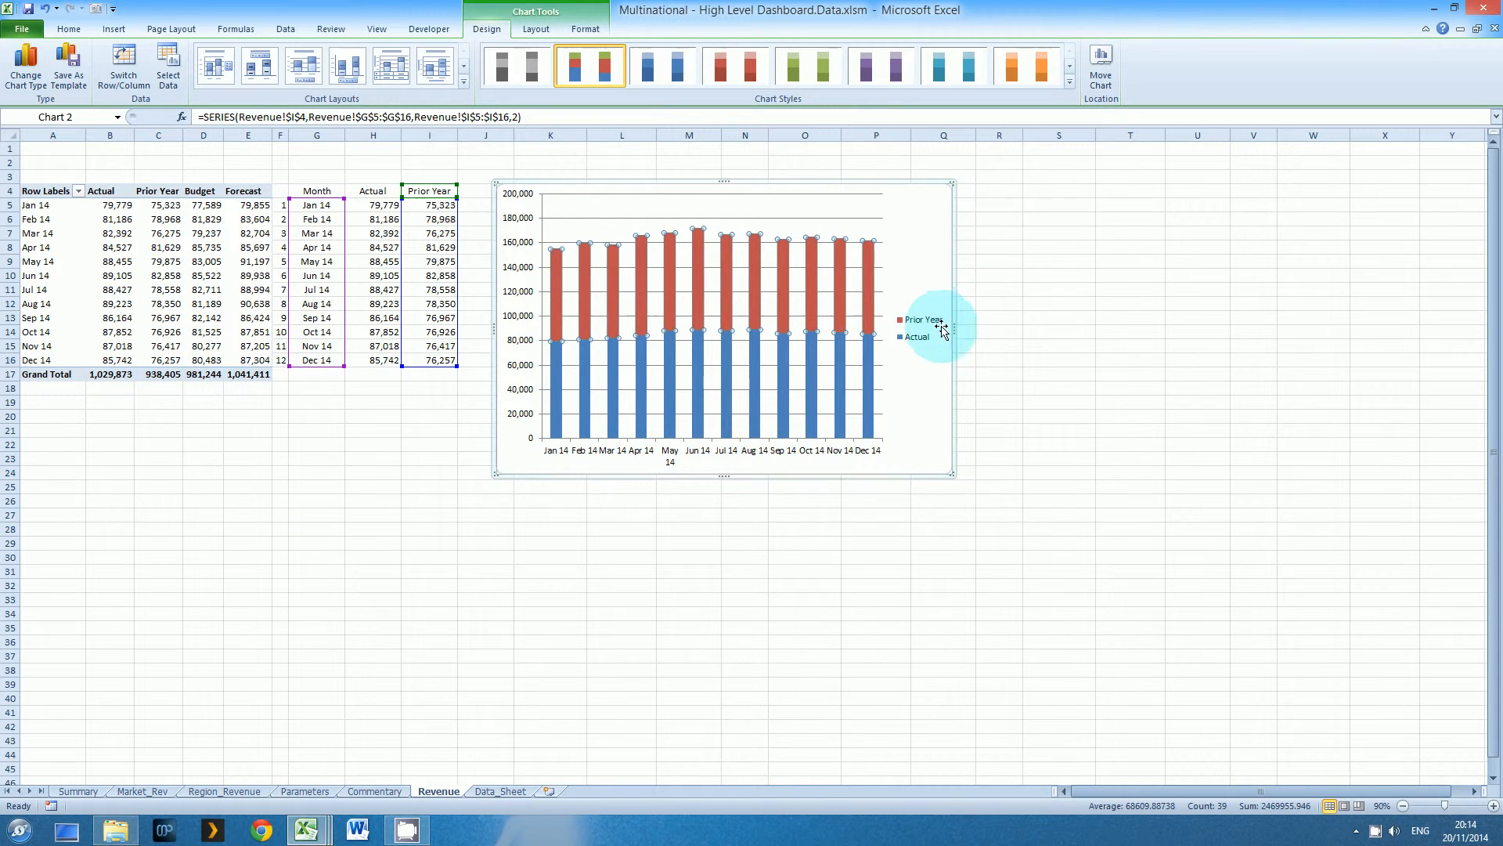
{"action": "left_click_drag", "start_coordinate": [952, 328], "coordinate": [1085, 331]}
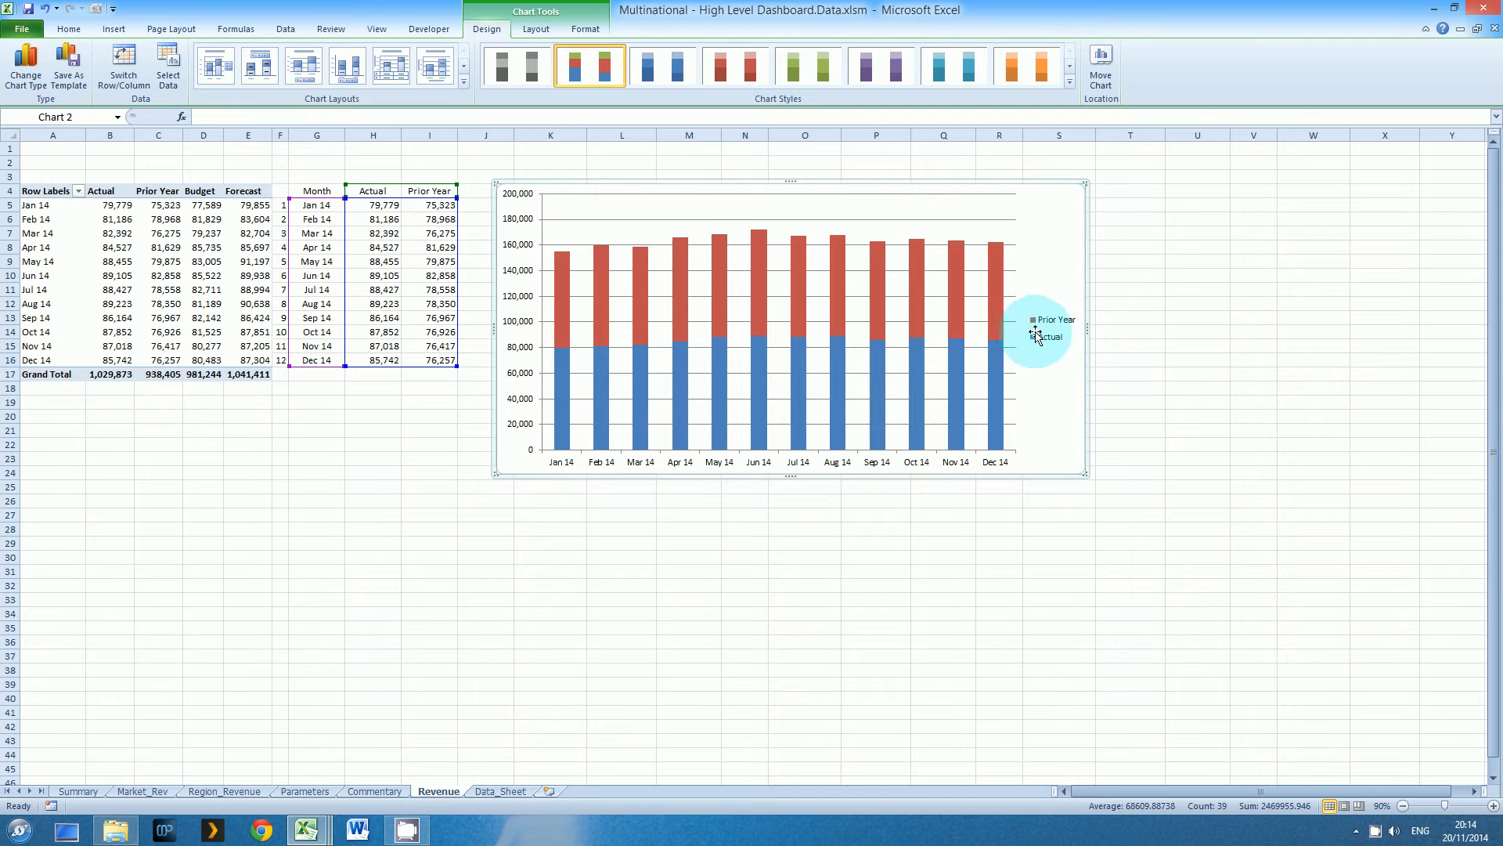
Delete the horizontal gridlines from the stacked column chart
{"action": "left_click", "coordinate": [686, 197]}
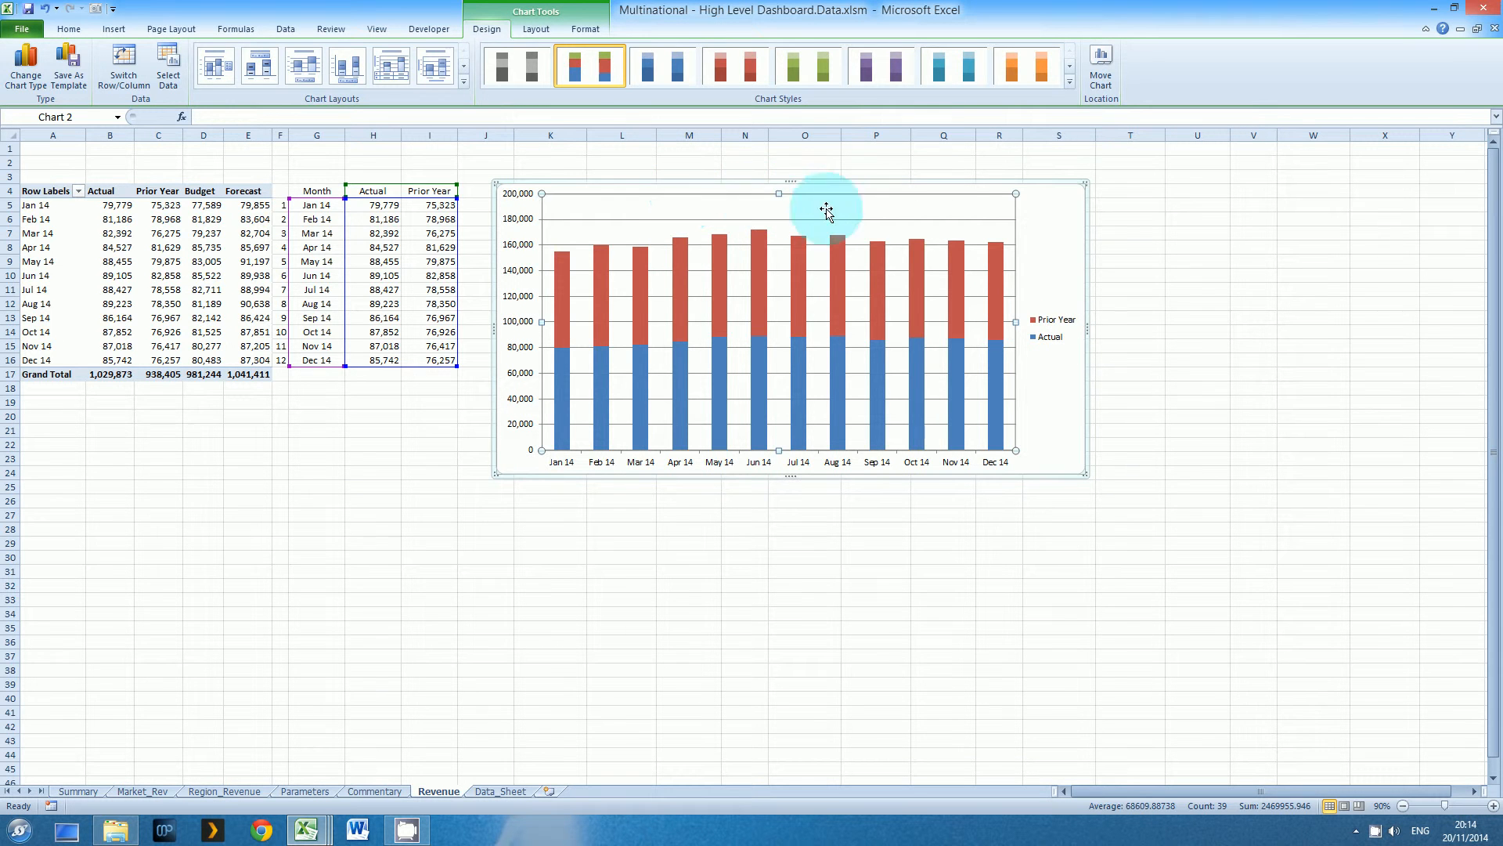
{"action": "left_click", "coordinate": [943, 219]}
{"action": "key", "text": "Delete"}
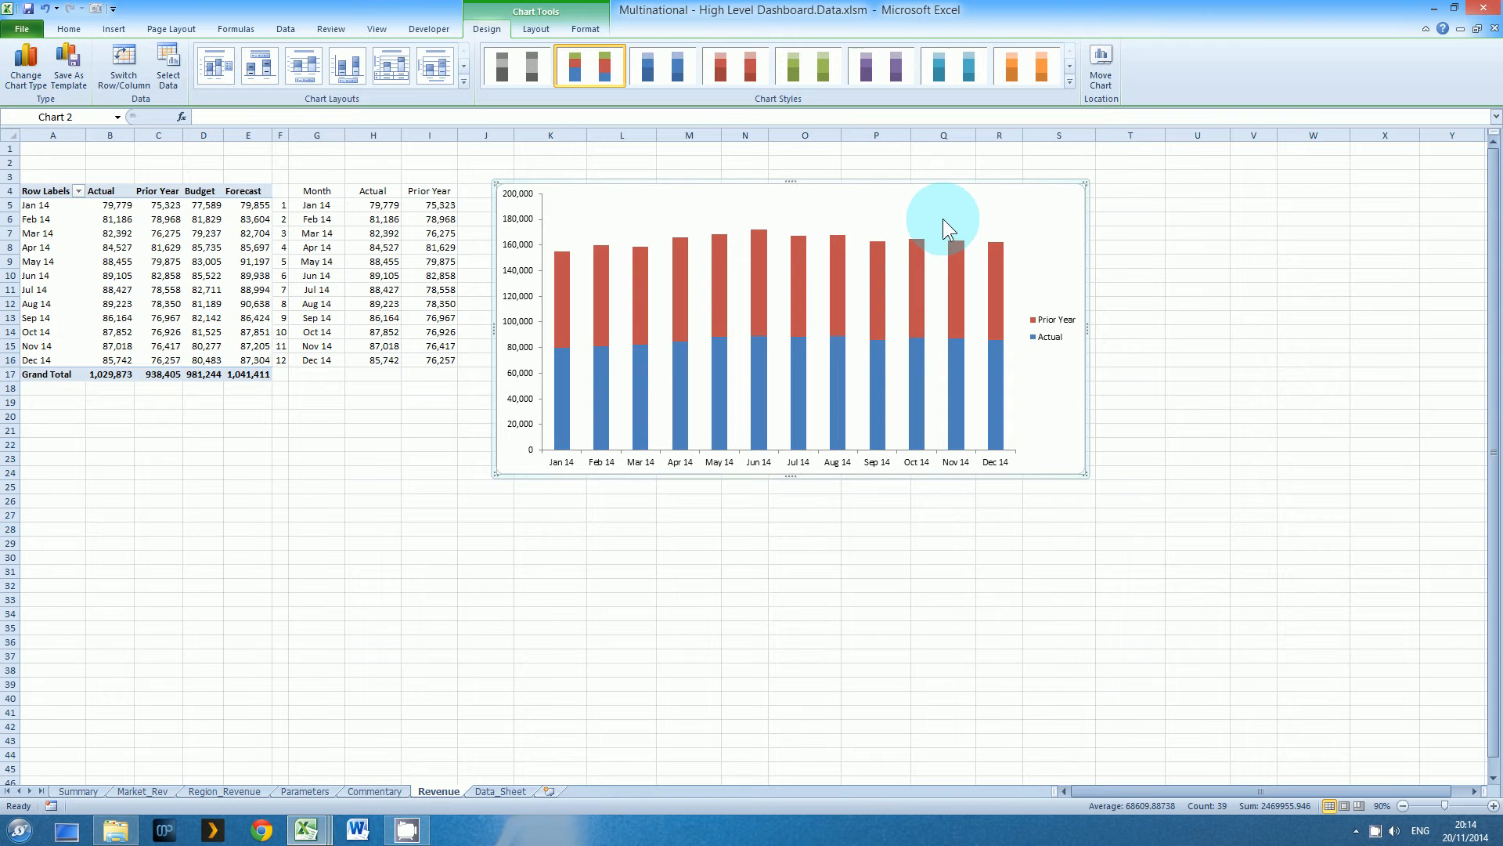
Plot the Prior Year series on the secondary axis, and delete the secondary vertical axis from the chart
{"action": "left_click", "coordinate": [562, 306]}
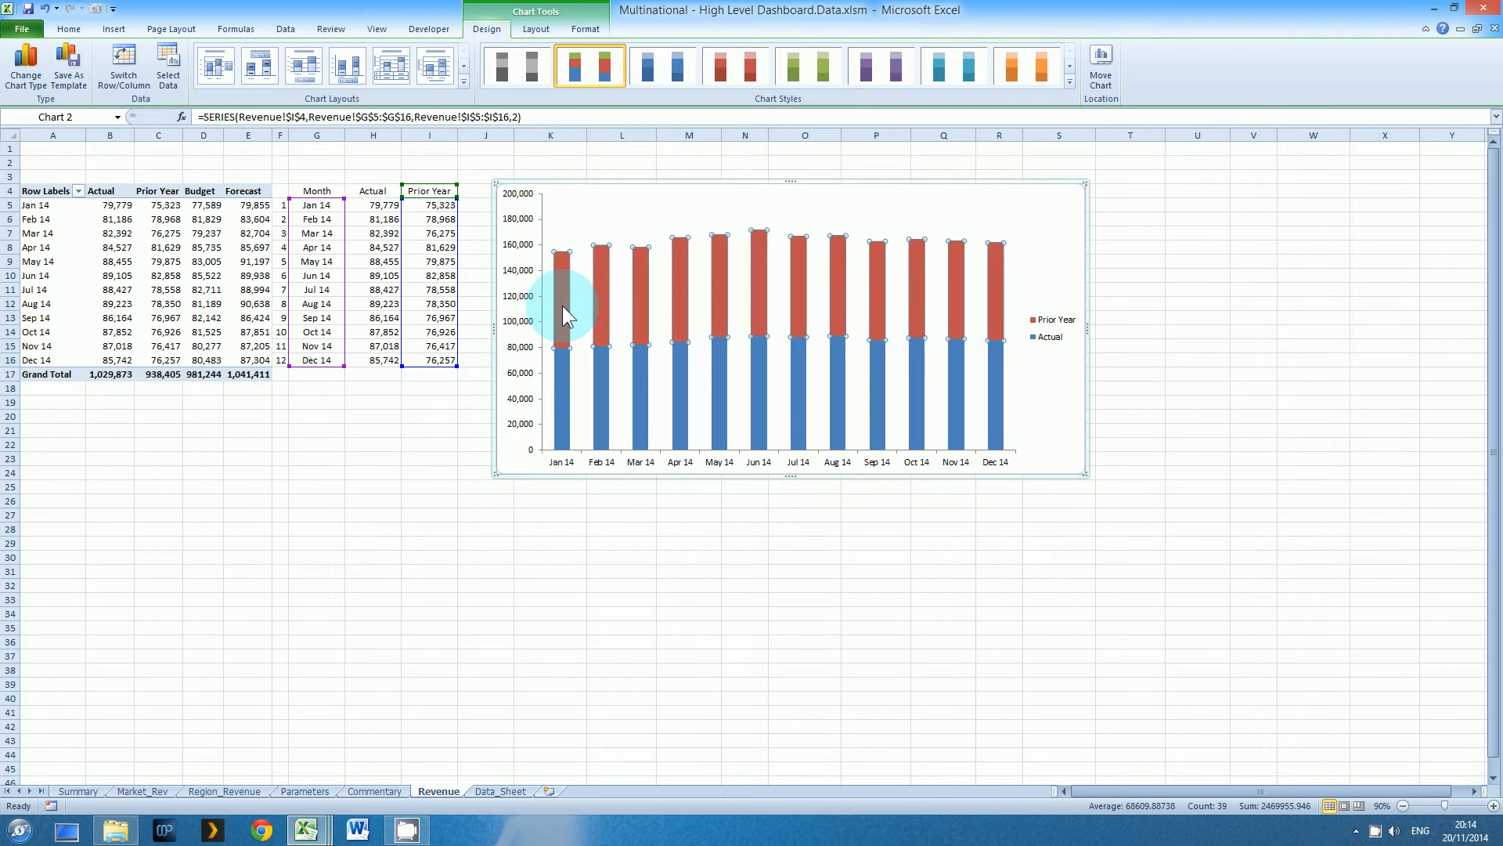
{"action": "left_click", "coordinate": [544, 30]}
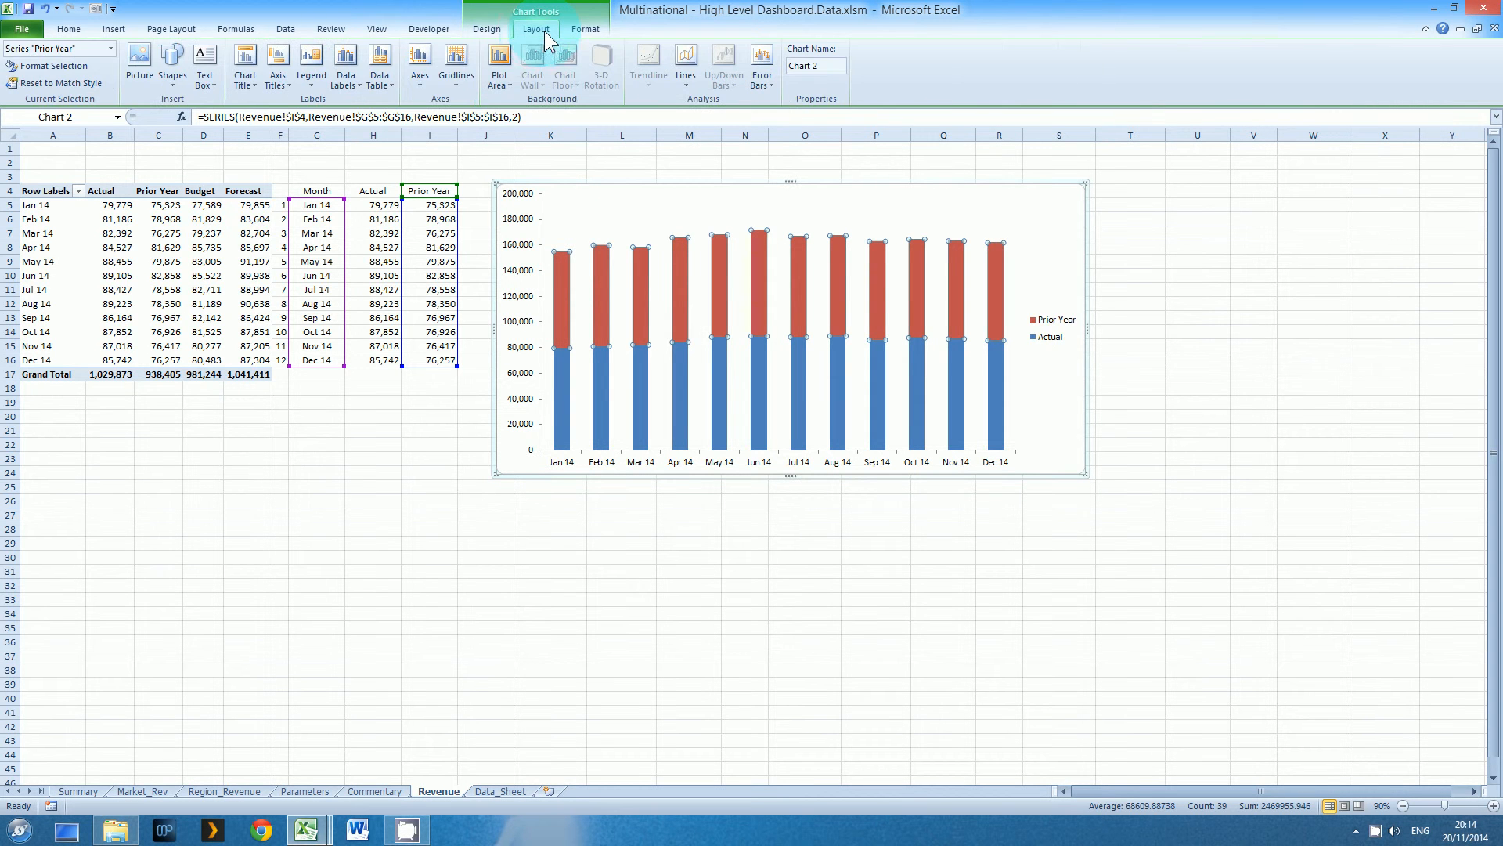
{"action": "left_click", "coordinate": [73, 66]}
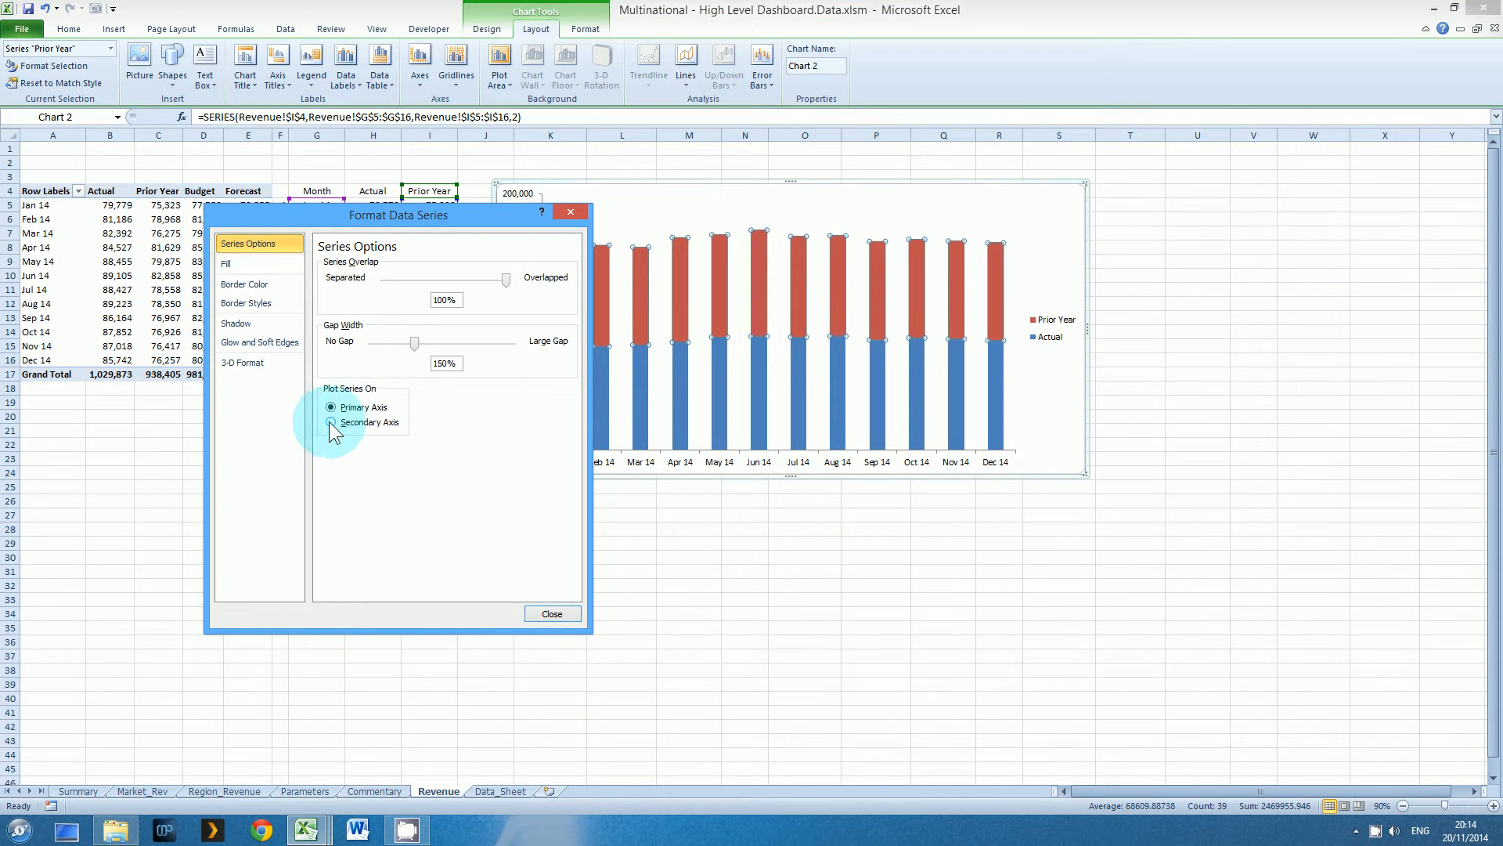
{"action": "left_click", "coordinate": [552, 613]}
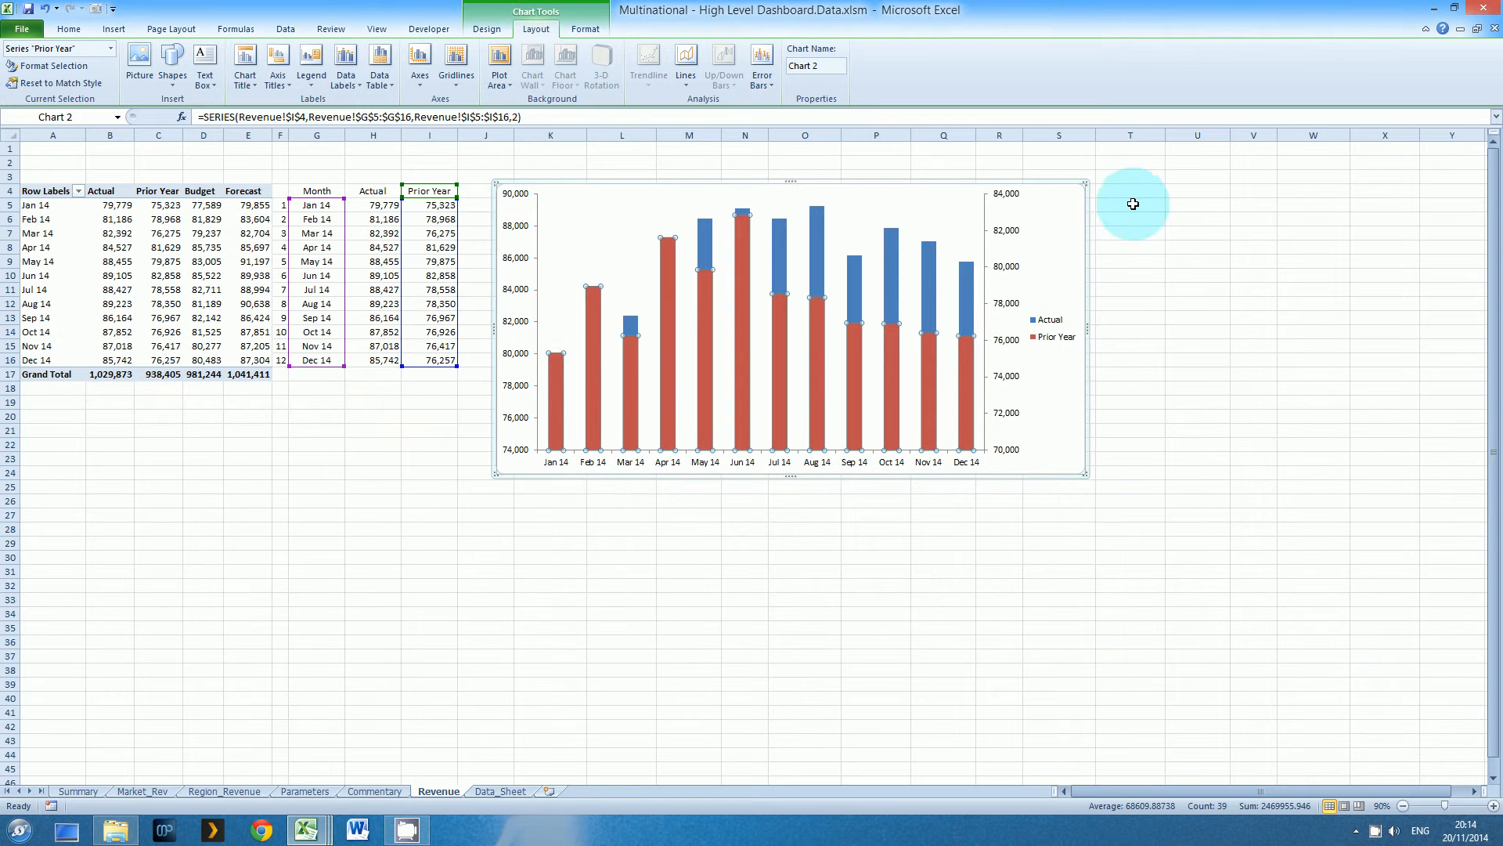
{"action": "left_click", "coordinate": [1018, 235]}
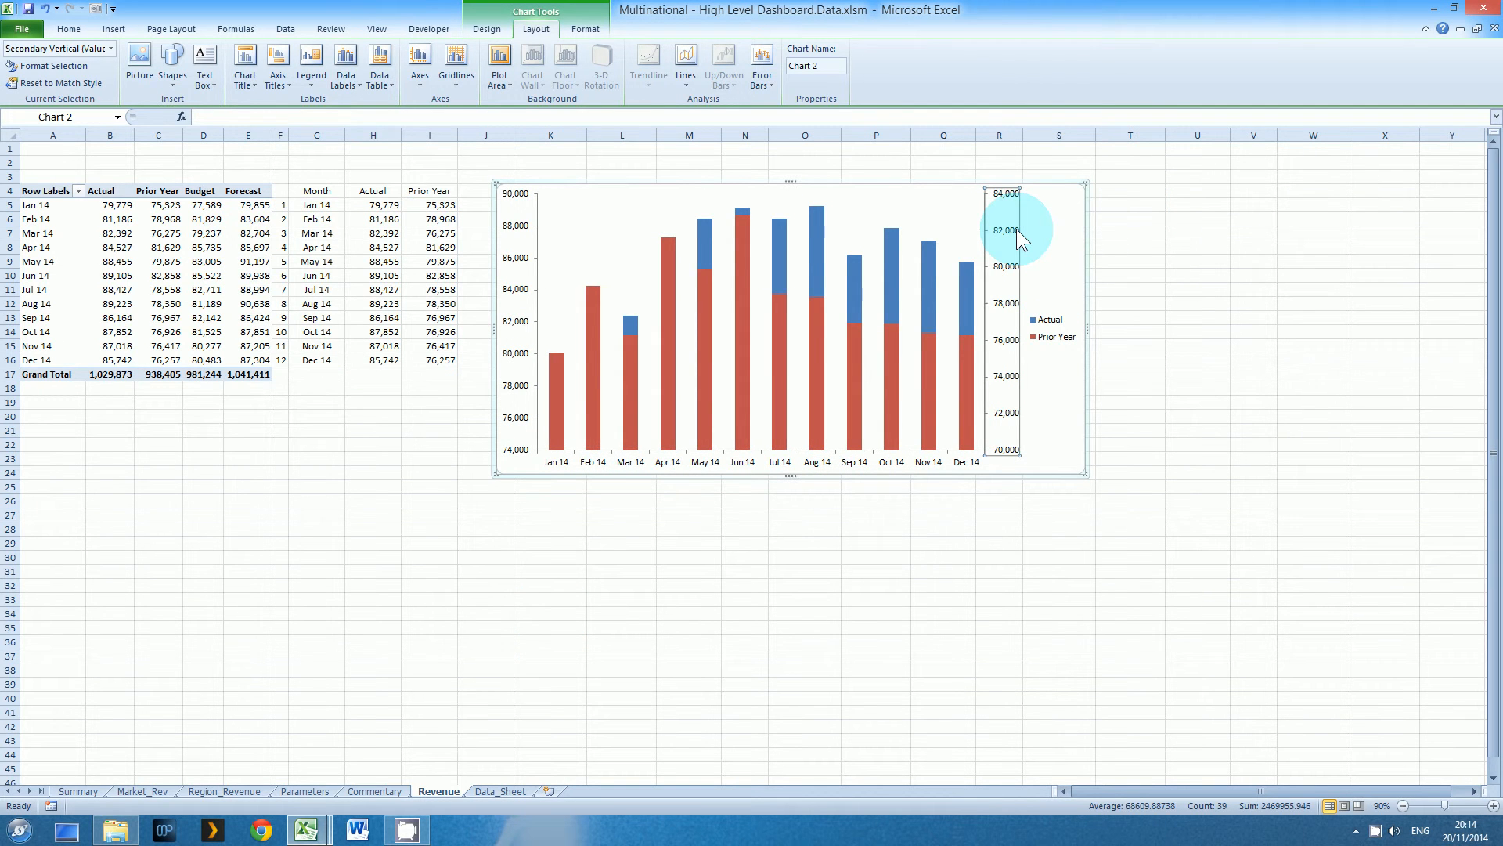
{"action": "key", "text": "Delete"}
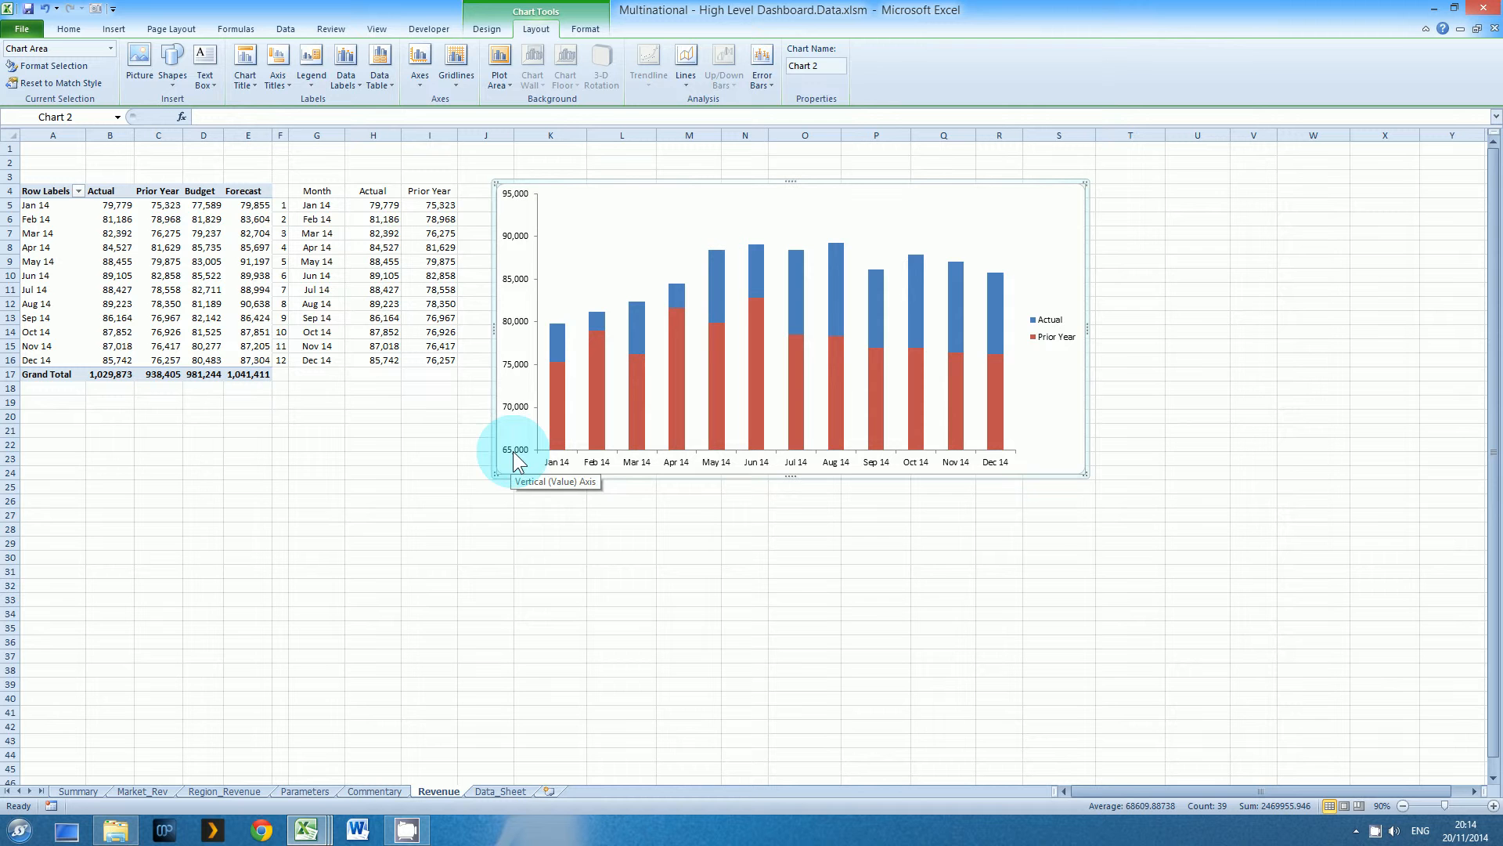
Set the vertical axis minimum to a fixed value of 0
{"action": "left_click", "coordinate": [517, 280]}
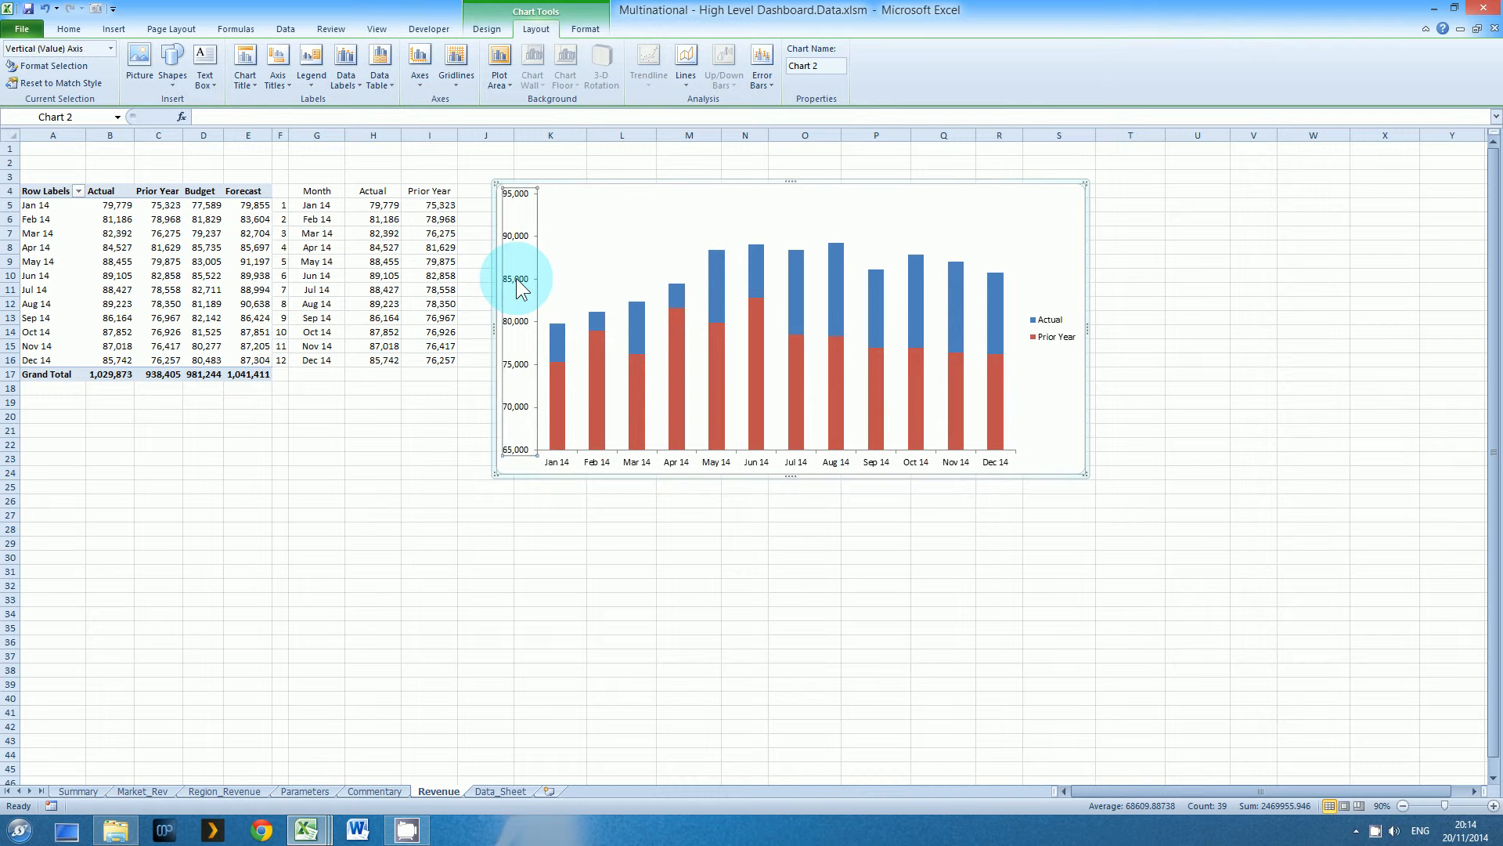
{"action": "right_click", "coordinate": [516, 282]}
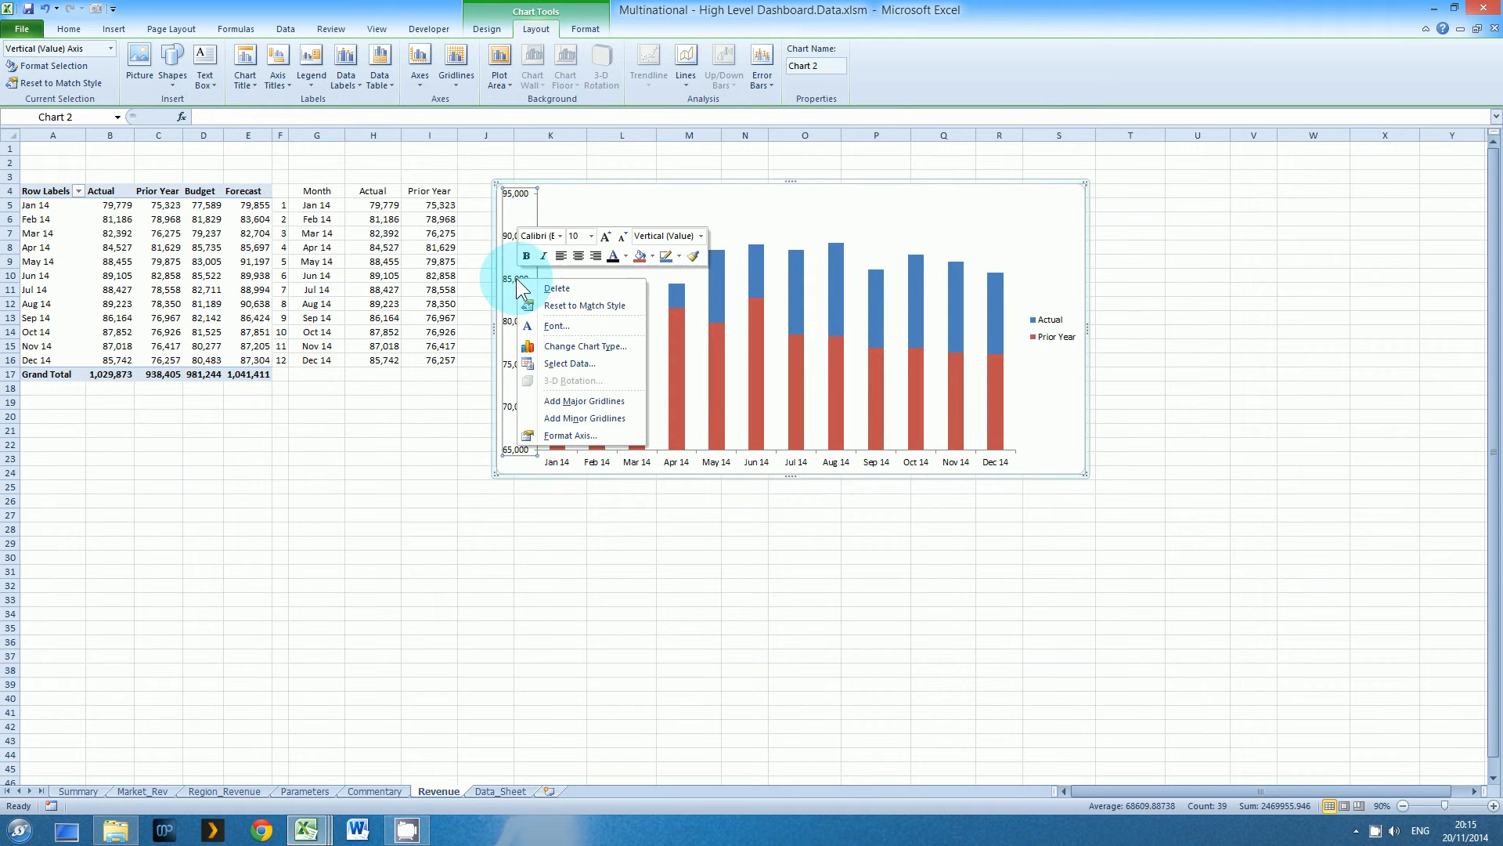
{"action": "left_click", "coordinate": [568, 437]}
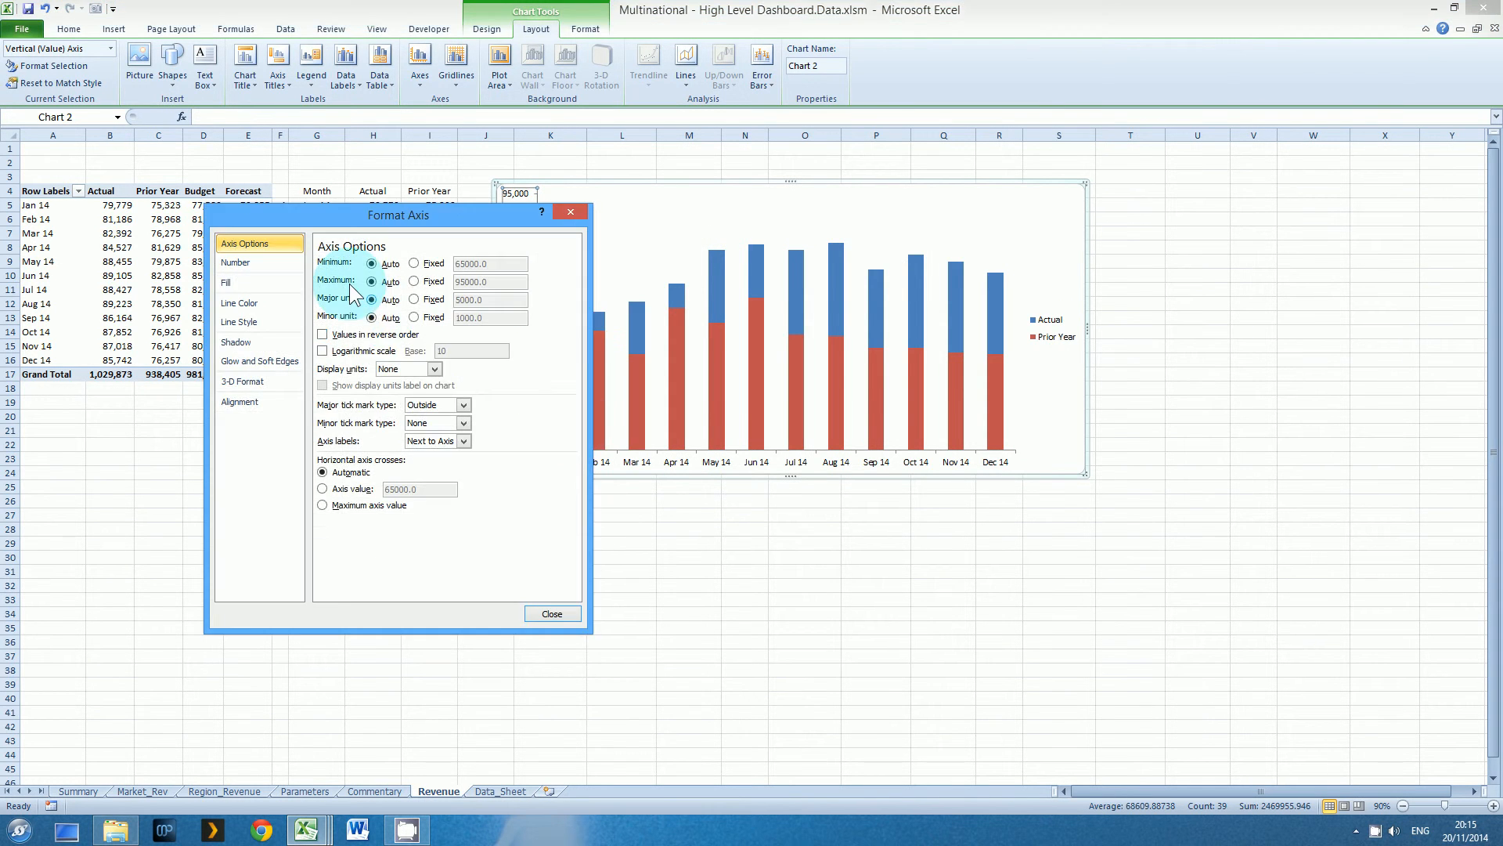
{"action": "left_click", "coordinate": [412, 263]}
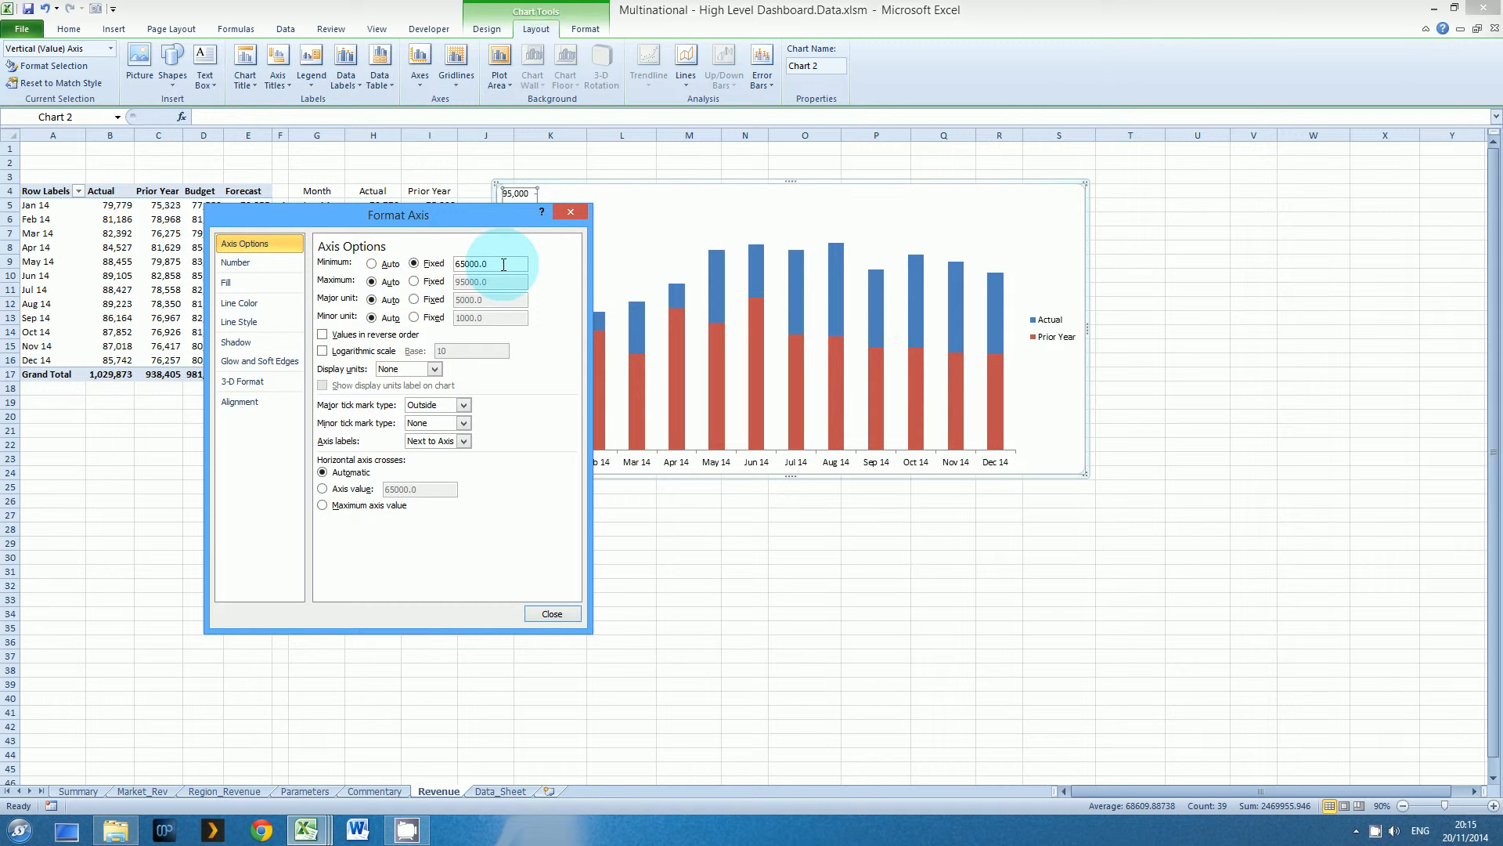
{"action": "type", "text": "0"}
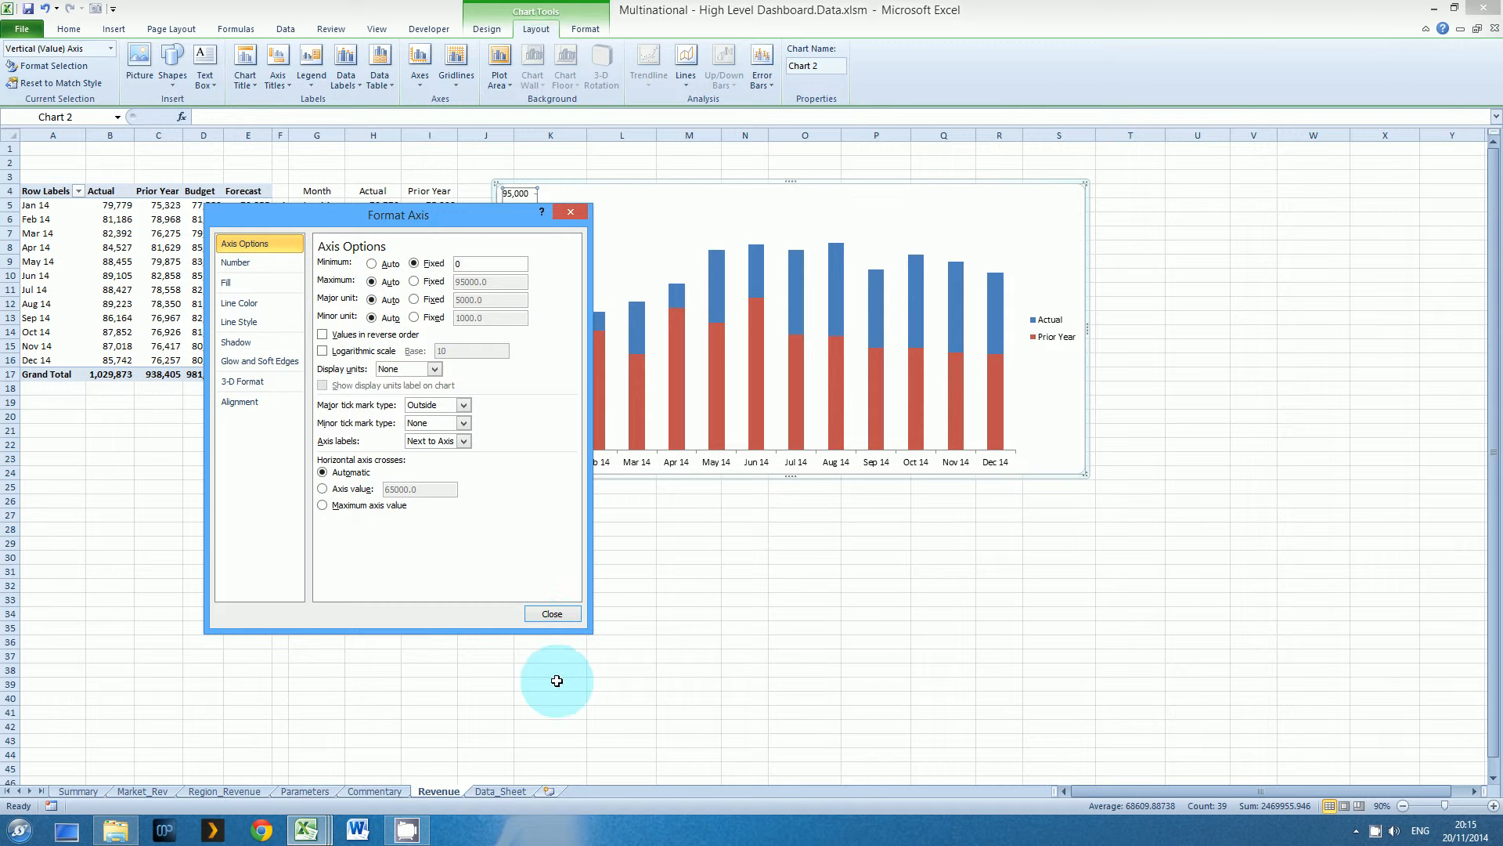
{"action": "left_click", "coordinate": [551, 613]}
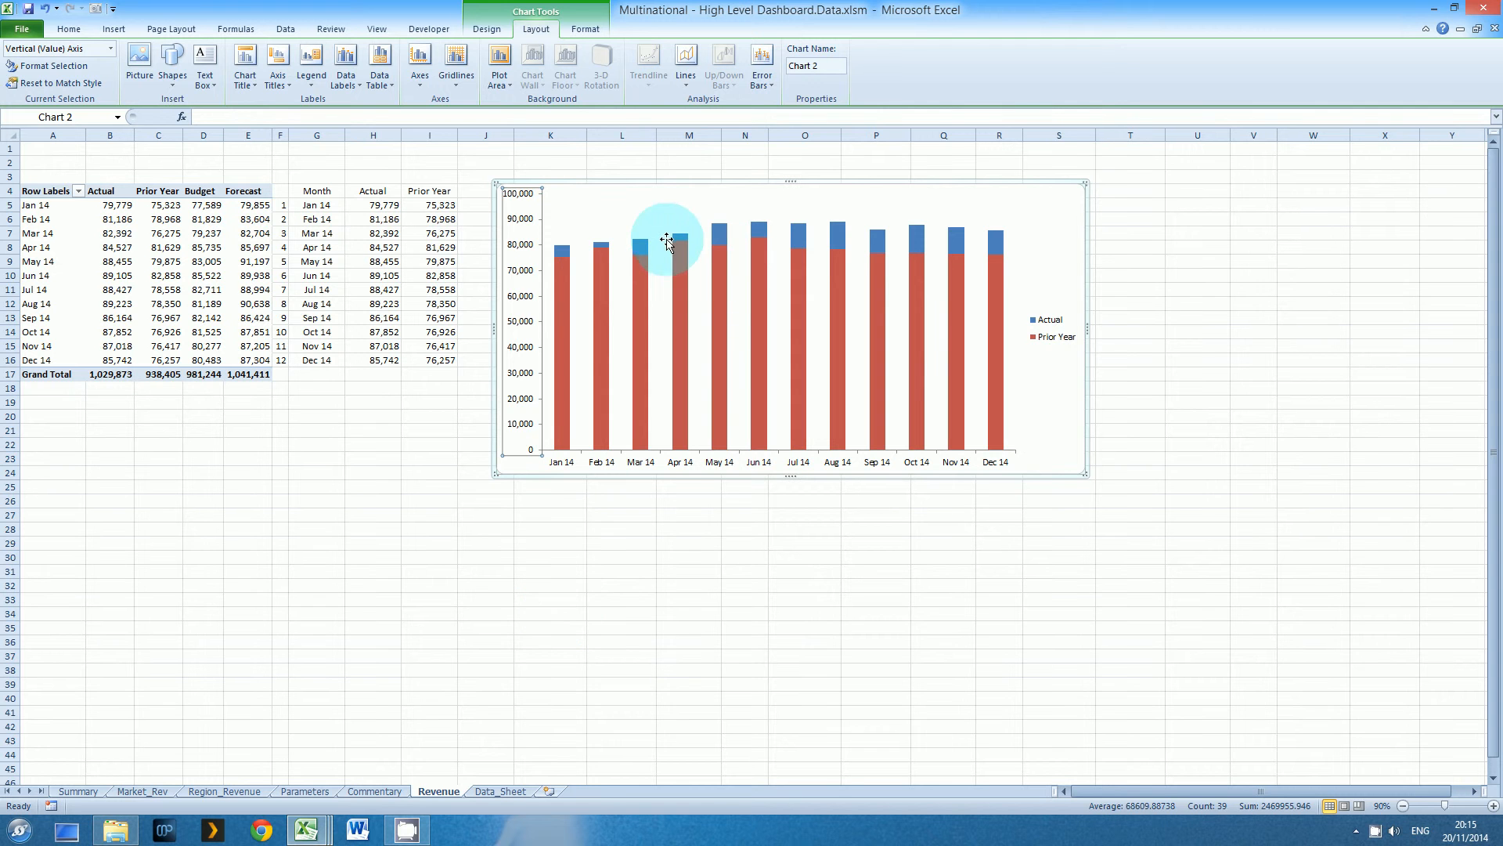
Widen the Actual series columns behind Prior Year by setting their gap width to 29%, keeping the series overlap at 100%
{"action": "mouse_move", "coordinate": [671, 264]}
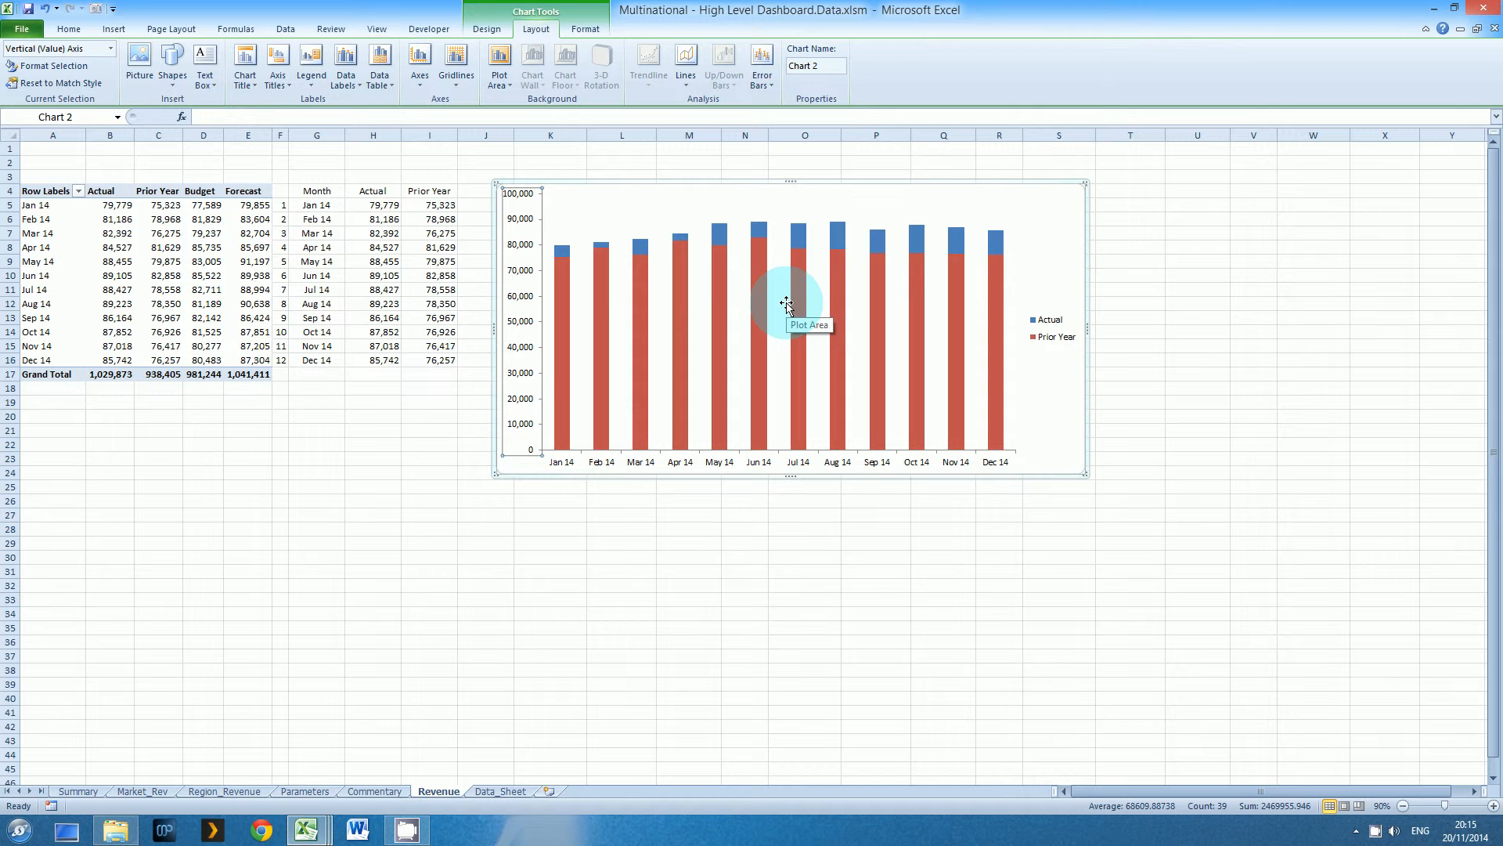
{"action": "left_click", "coordinate": [563, 251]}
{"action": "right_click", "coordinate": [564, 250]}
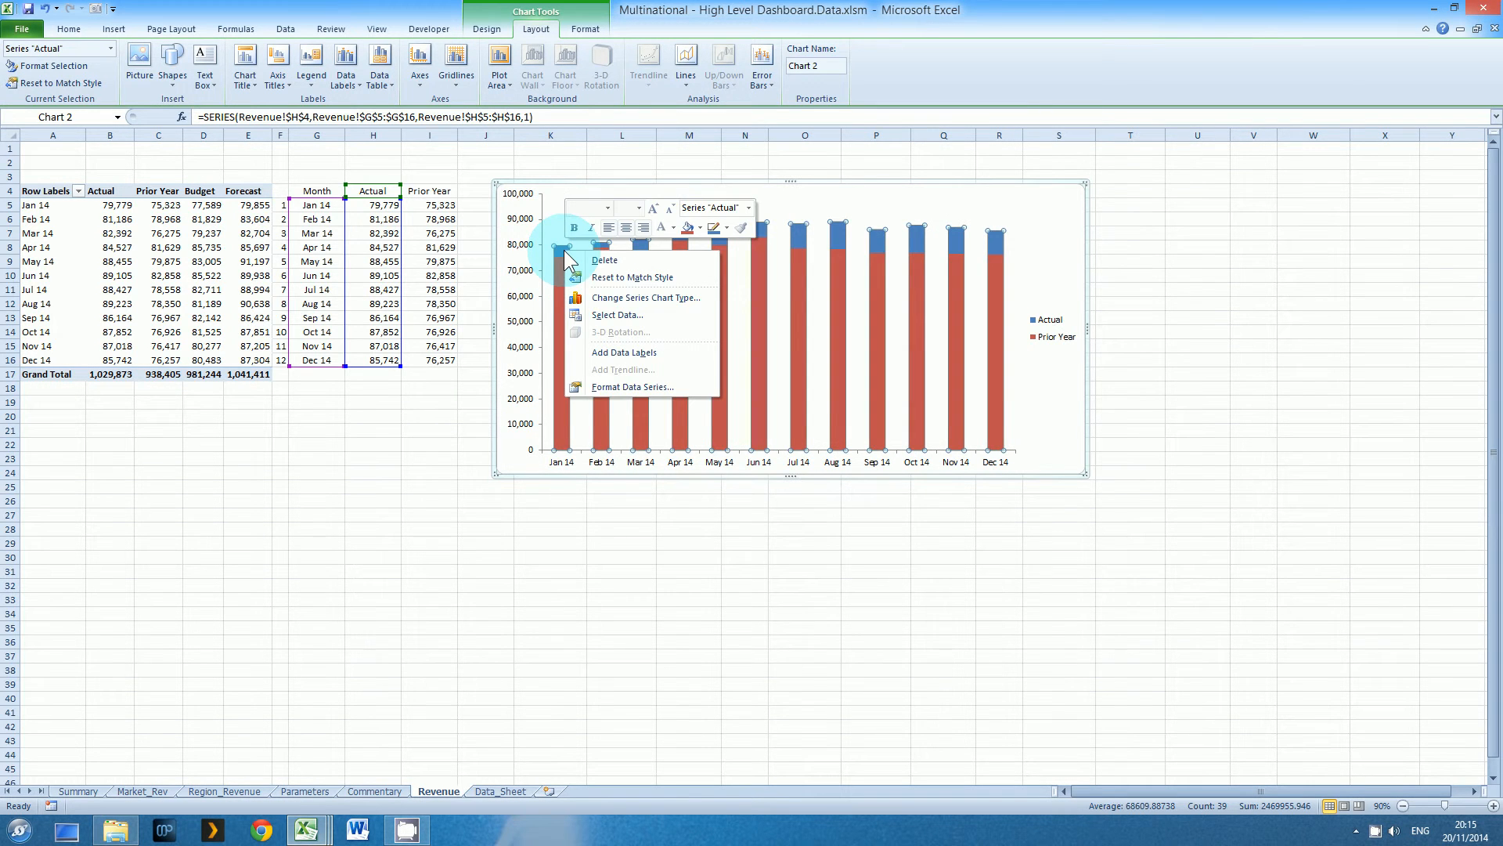
{"action": "left_click", "coordinate": [632, 387]}
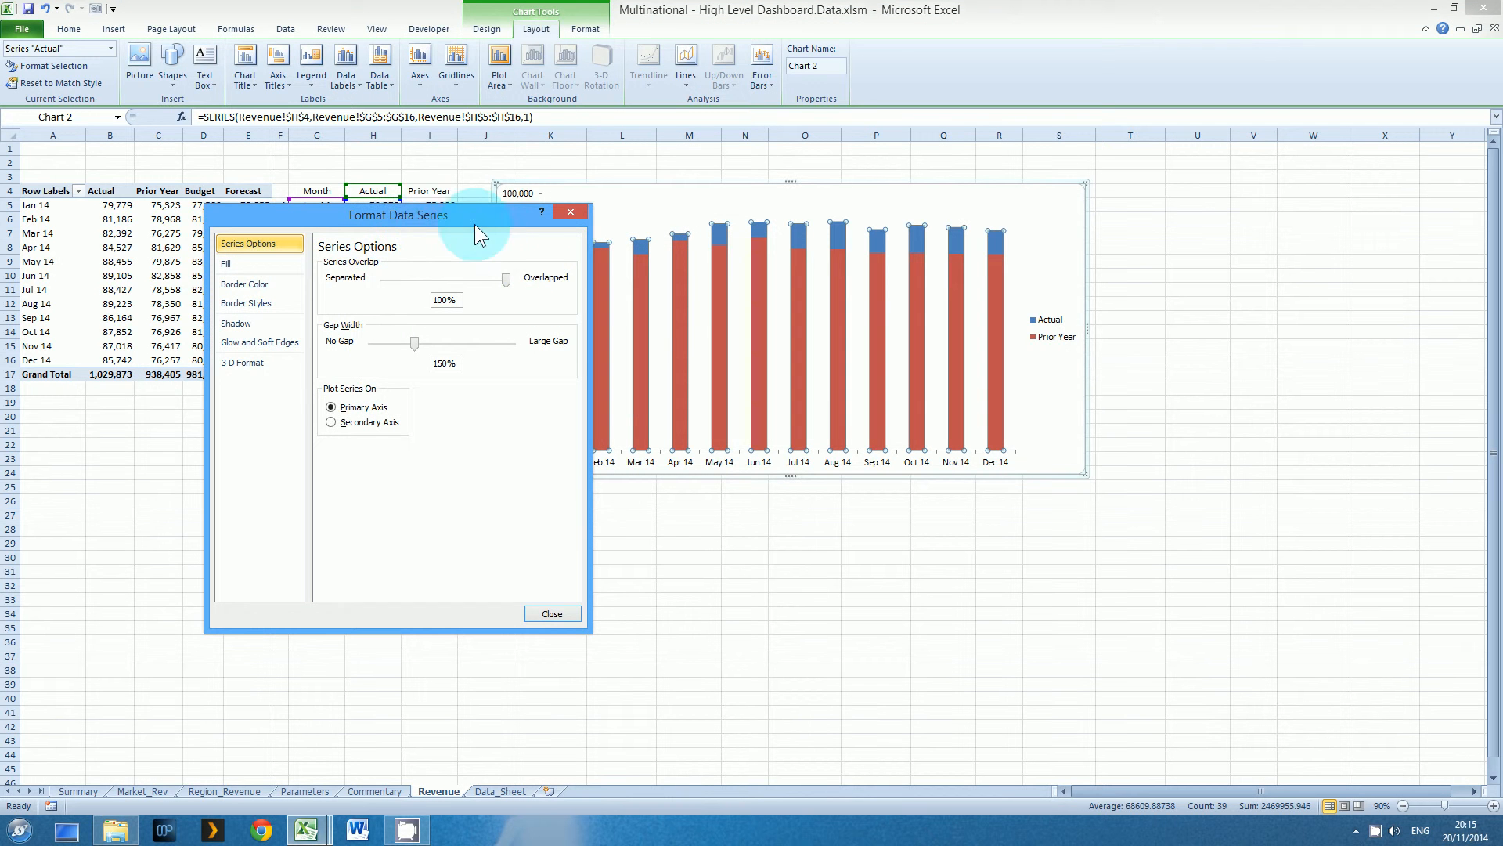
{"action": "left_click_drag", "start_coordinate": [474, 224], "coordinate": [378, 253]}
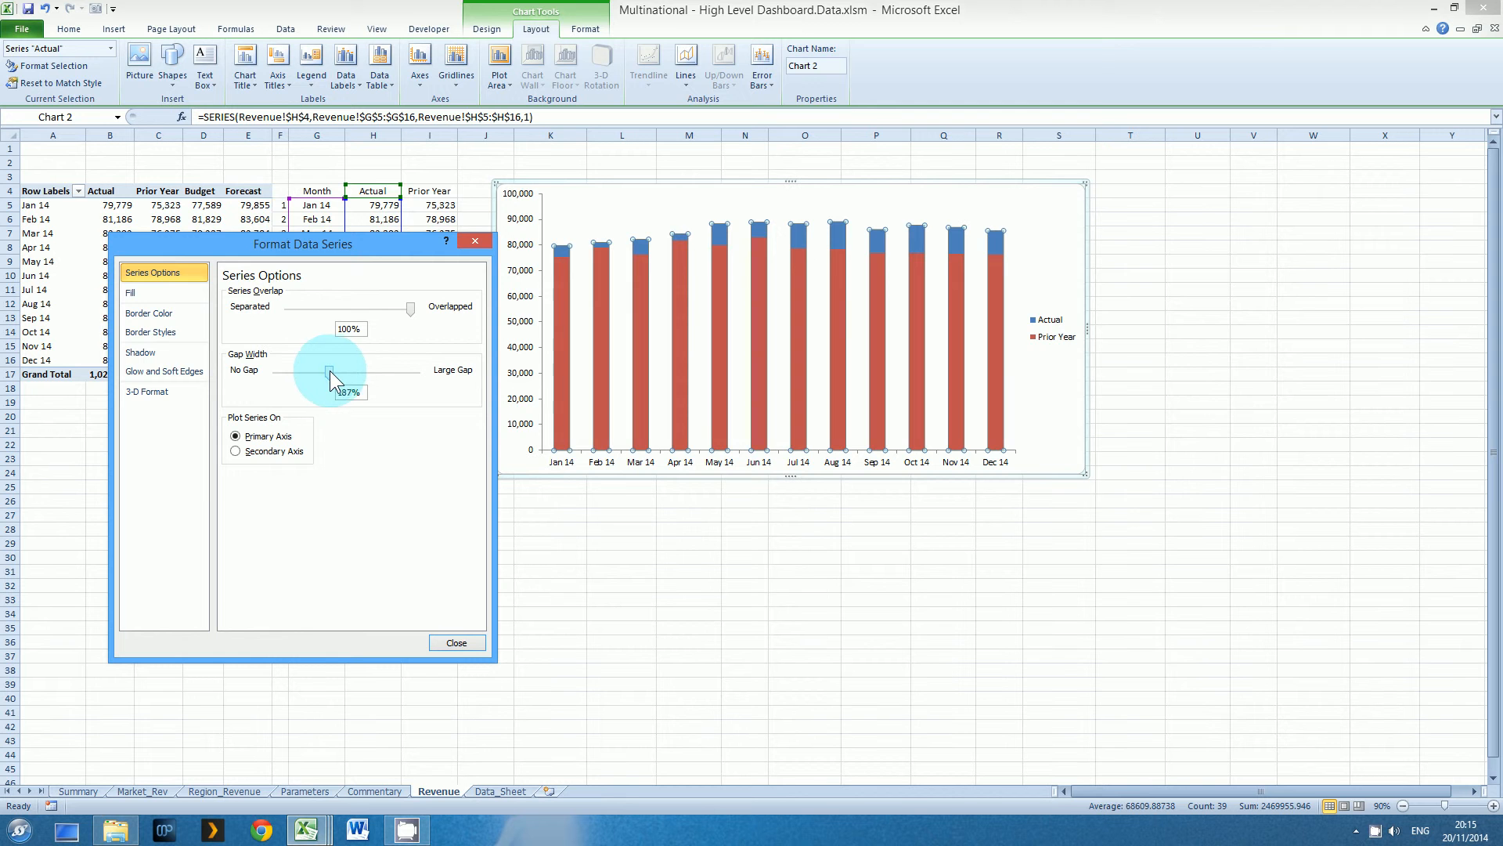
{"action": "left_click_drag", "start_coordinate": [330, 370], "coordinate": [294, 374]}
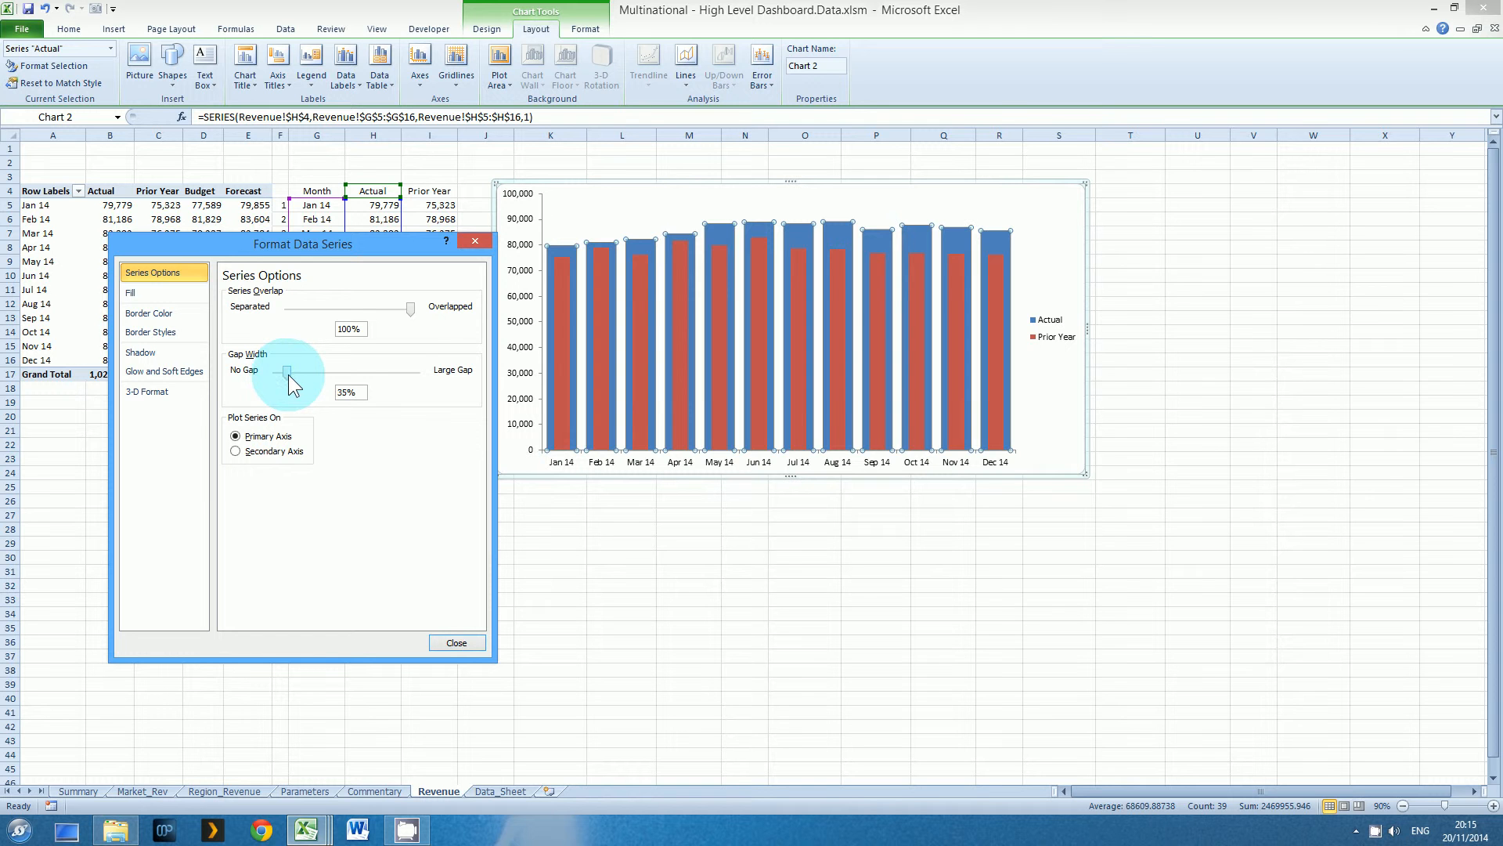
{"action": "left_click_drag", "start_coordinate": [288, 375], "coordinate": [294, 373]}
{"action": "mouse_move", "coordinate": [410, 315]}
{"action": "left_mouse_down"}
{"action": "mouse_move", "coordinate": [374, 309]}
{"action": "mouse_move", "coordinate": [437, 308]}
{"action": "left_mouse_up"}
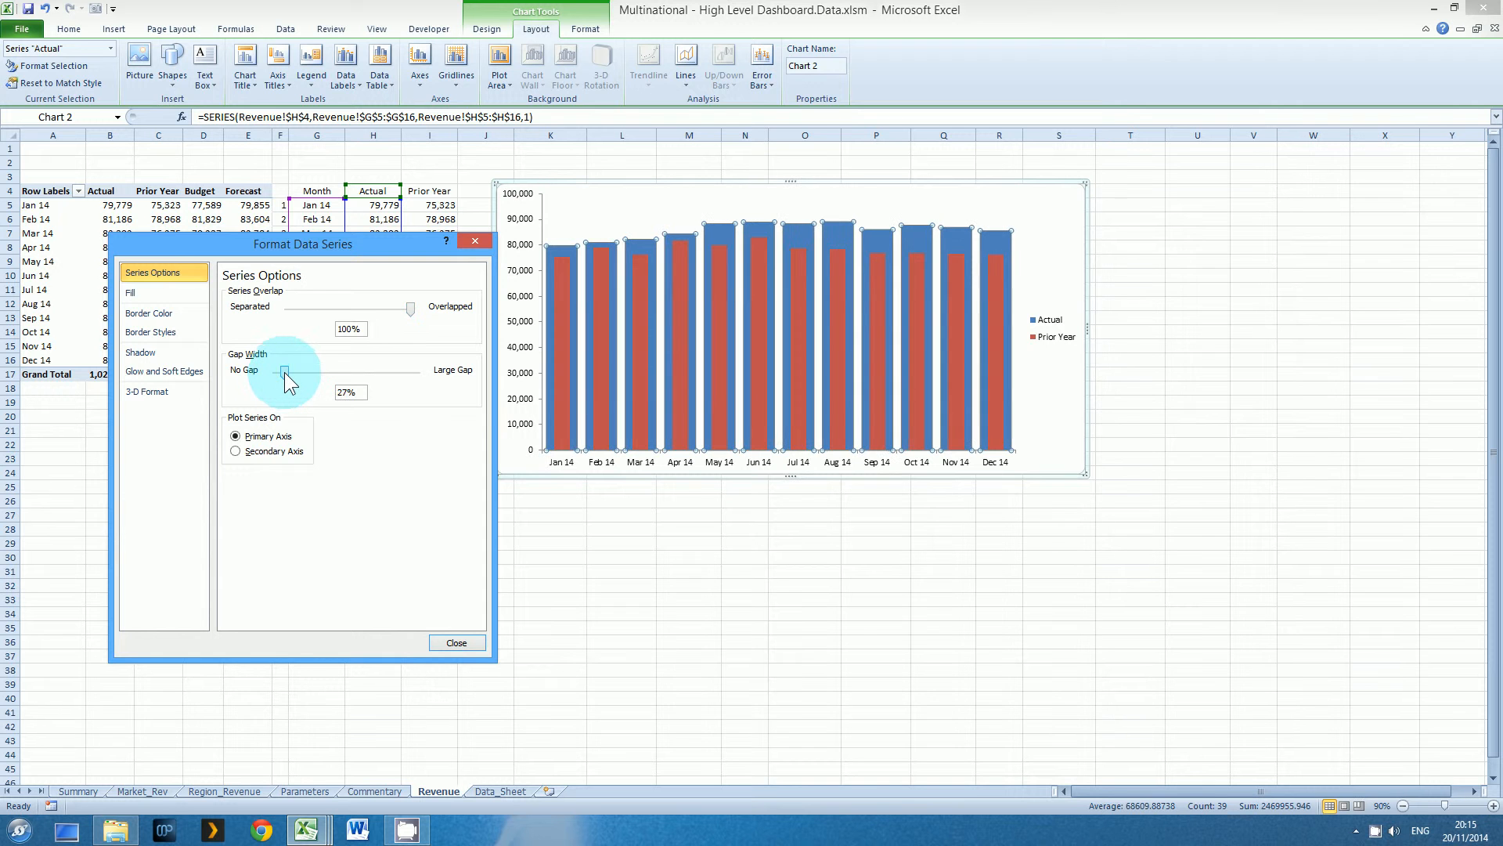
{"action": "left_click_drag", "start_coordinate": [284, 373], "coordinate": [285, 372]}
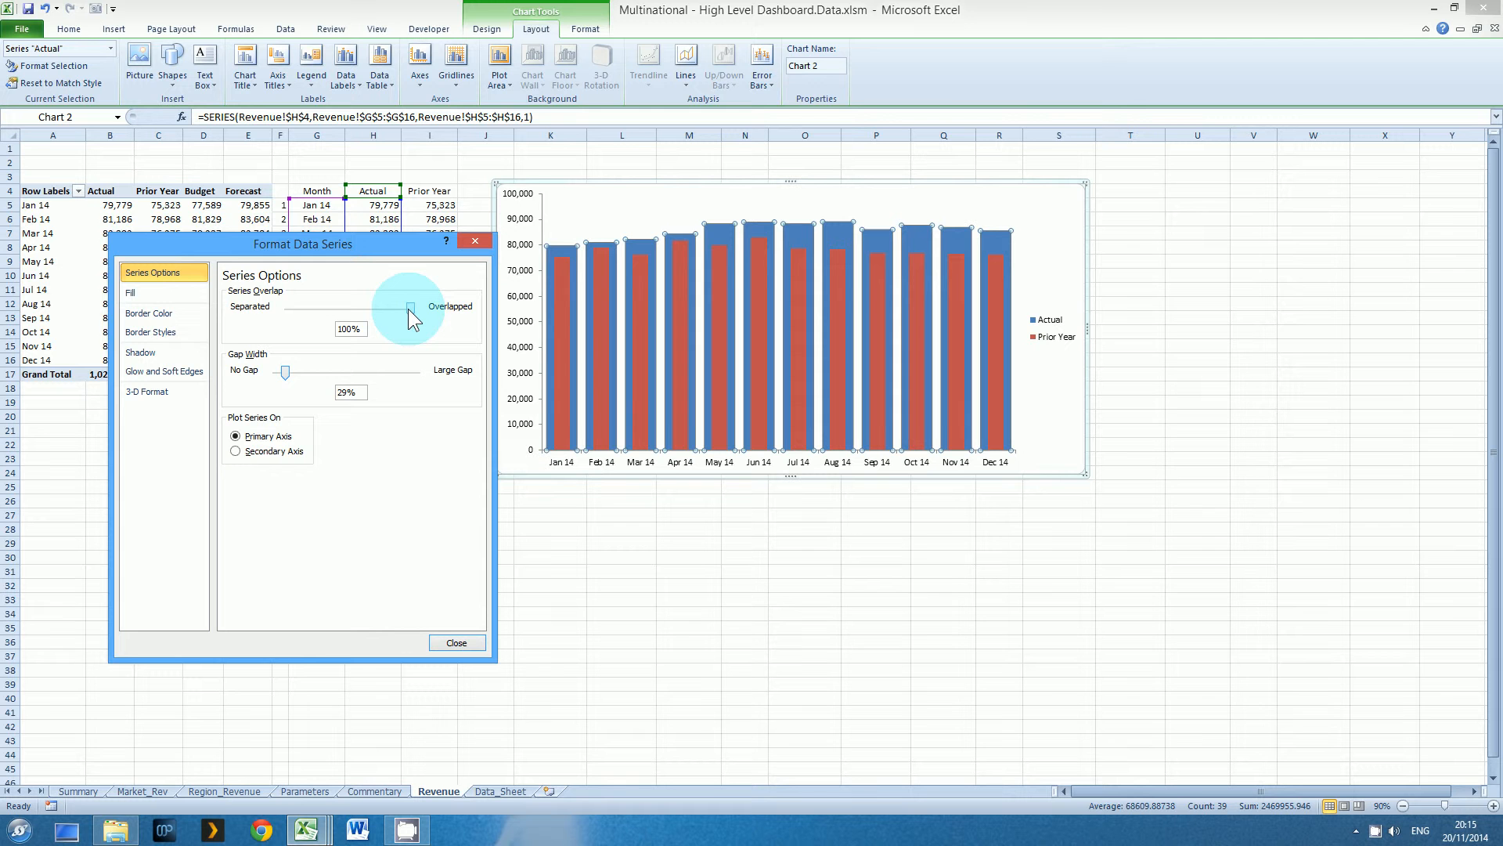
{"action": "left_click_drag", "start_coordinate": [408, 309], "coordinate": [416, 309]}
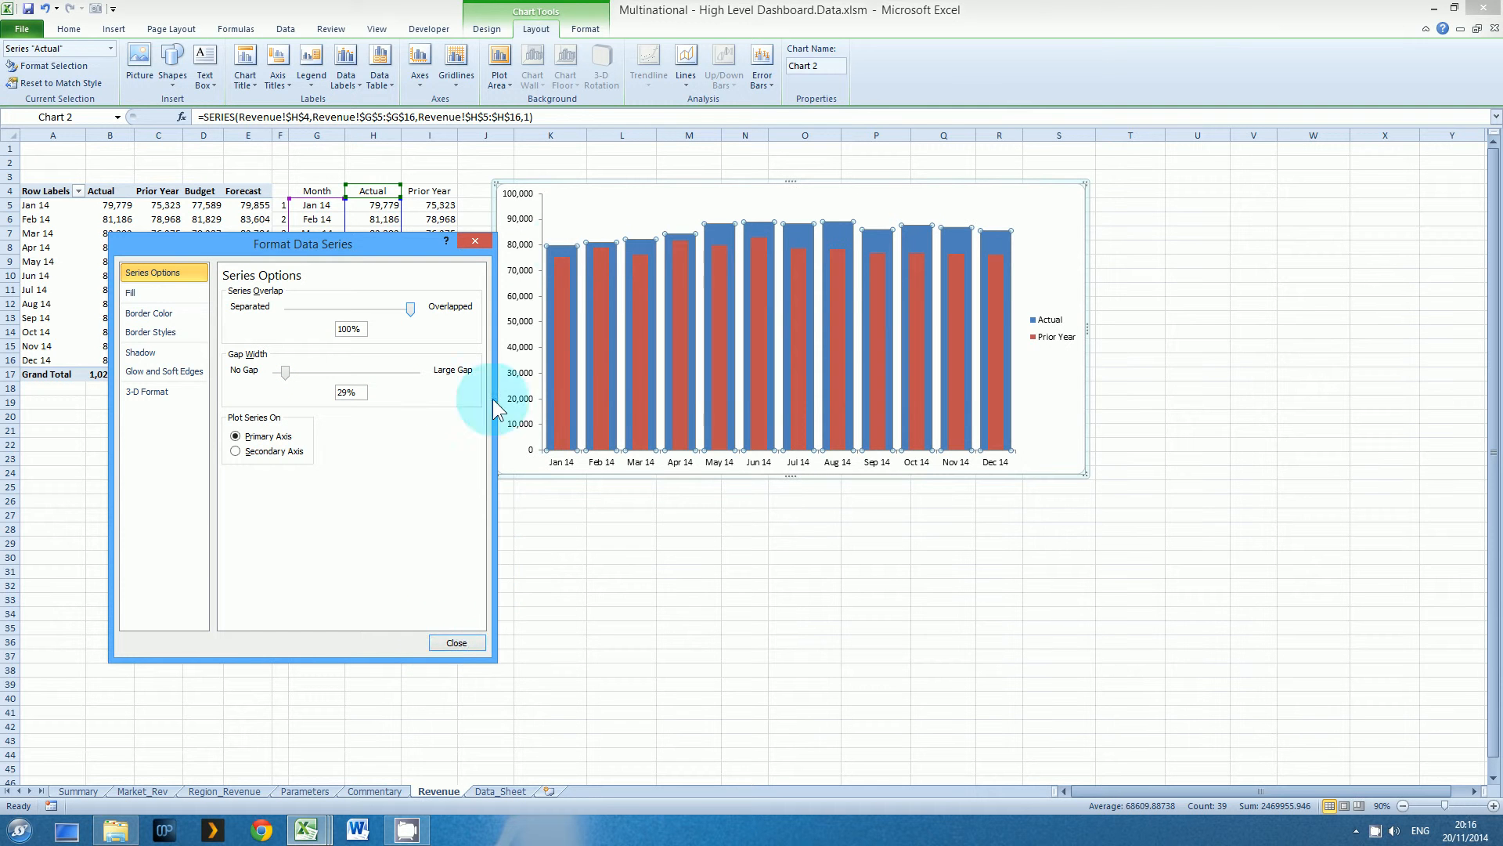
{"action": "left_click", "coordinate": [432, 639]}
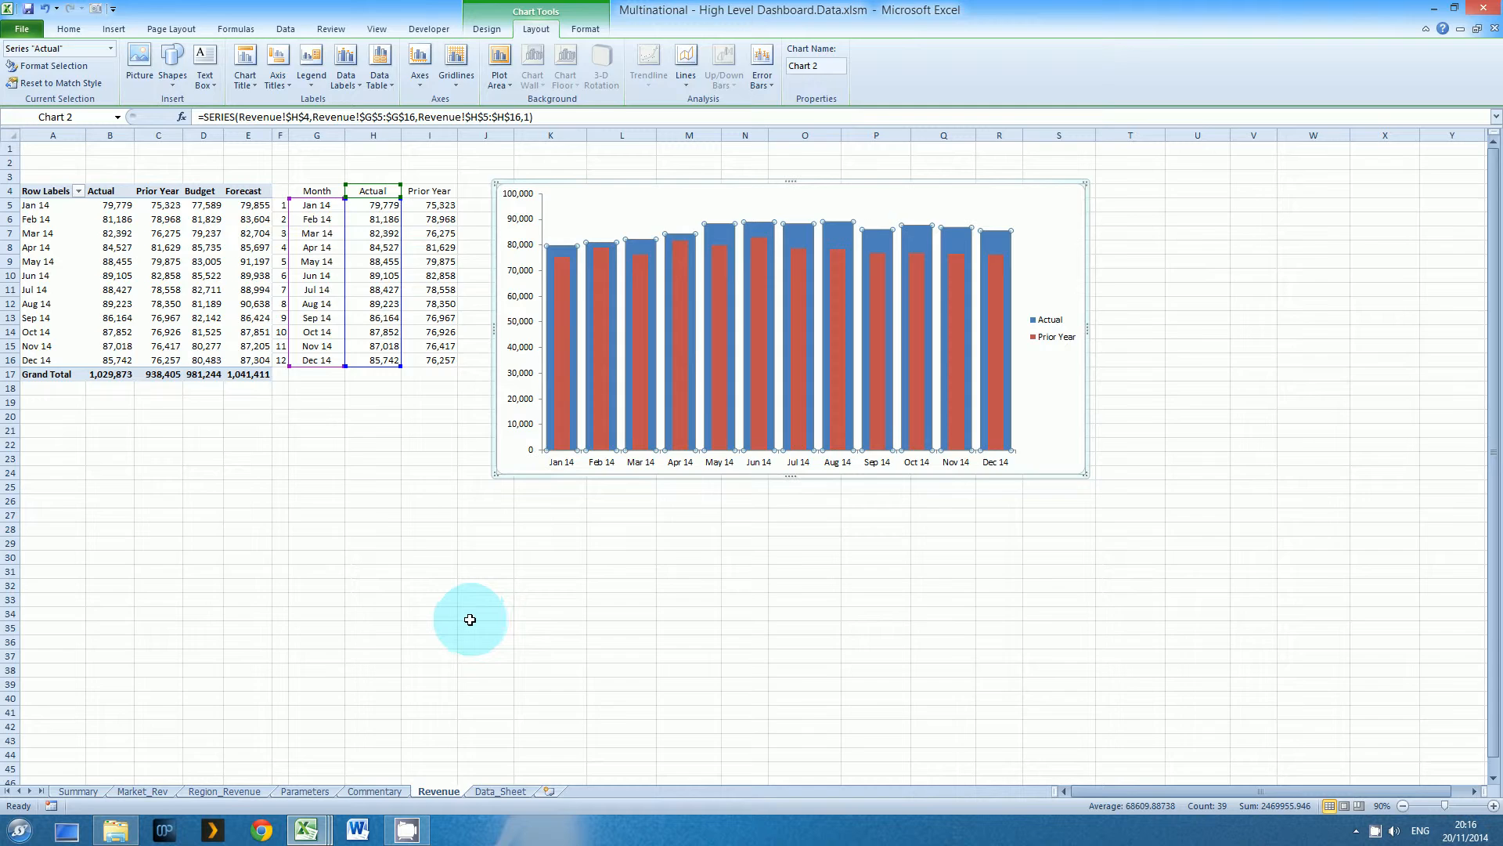
{"action": "key", "text": "alt+F11"}
{"action": "key", "text": "alt+F11"}
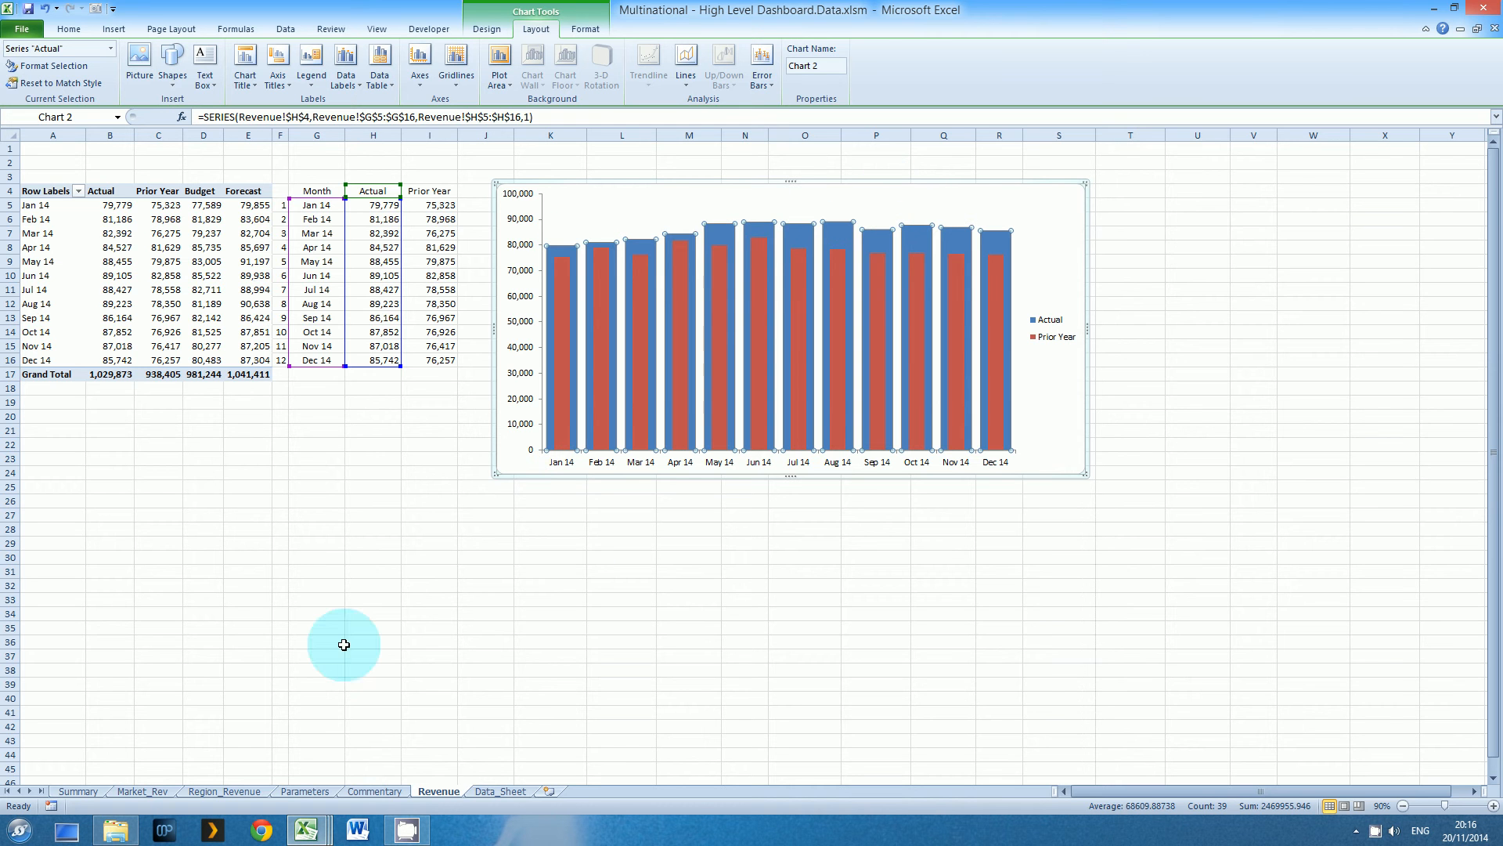
{"action": "mouse_move", "coordinate": [305, 830]}
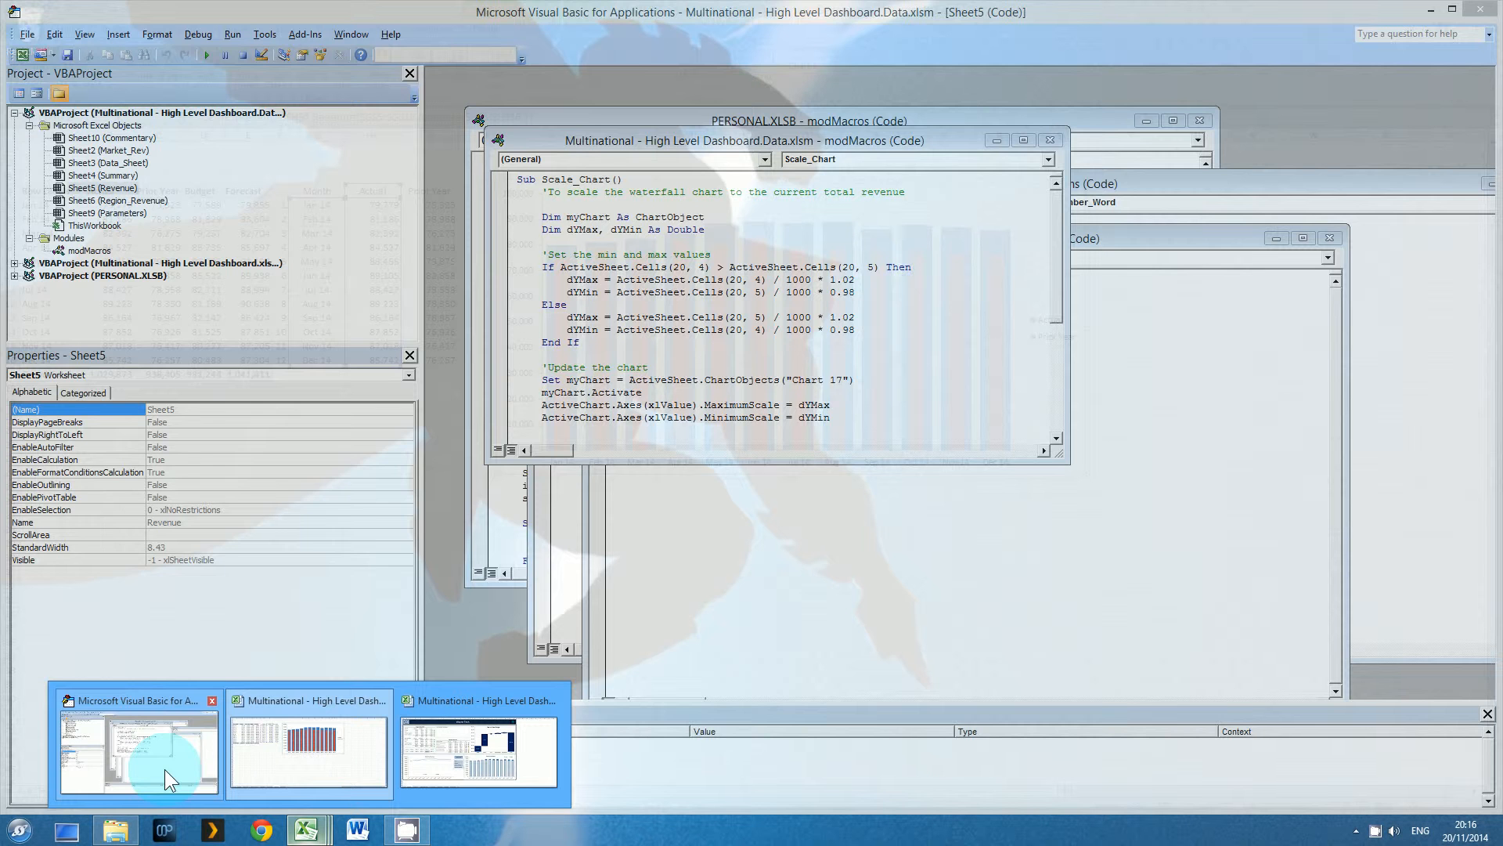
{"action": "left_click", "coordinate": [164, 769]}
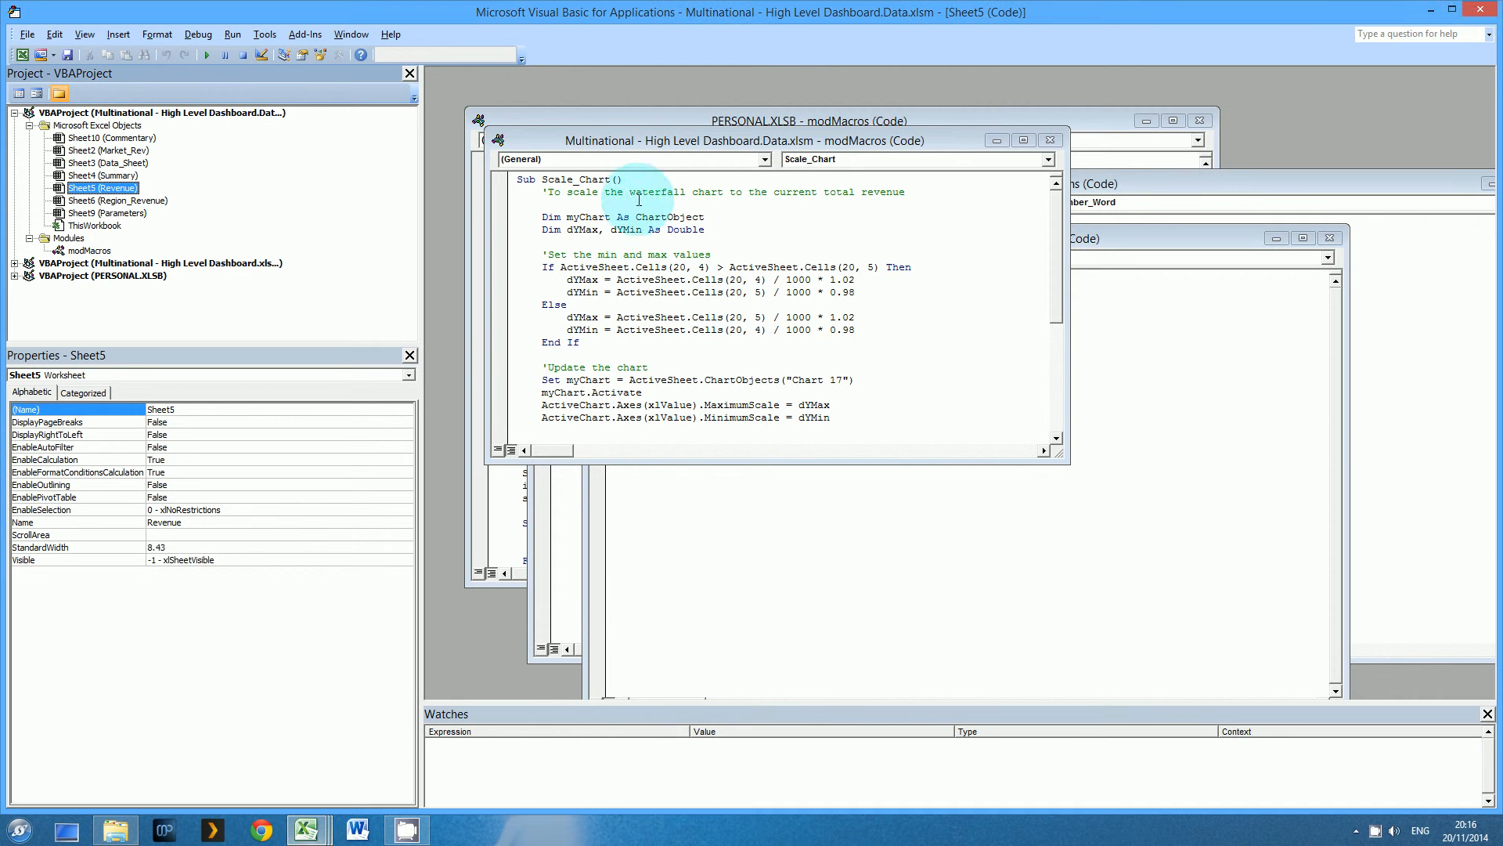
{"action": "left_click", "coordinate": [1475, 11]}
In the Multinational - High Level Dashboard.xlsm workbook, examine the Actual and Budget column series of the Revenue Monthly chart
{"action": "left_click", "coordinate": [307, 830]}
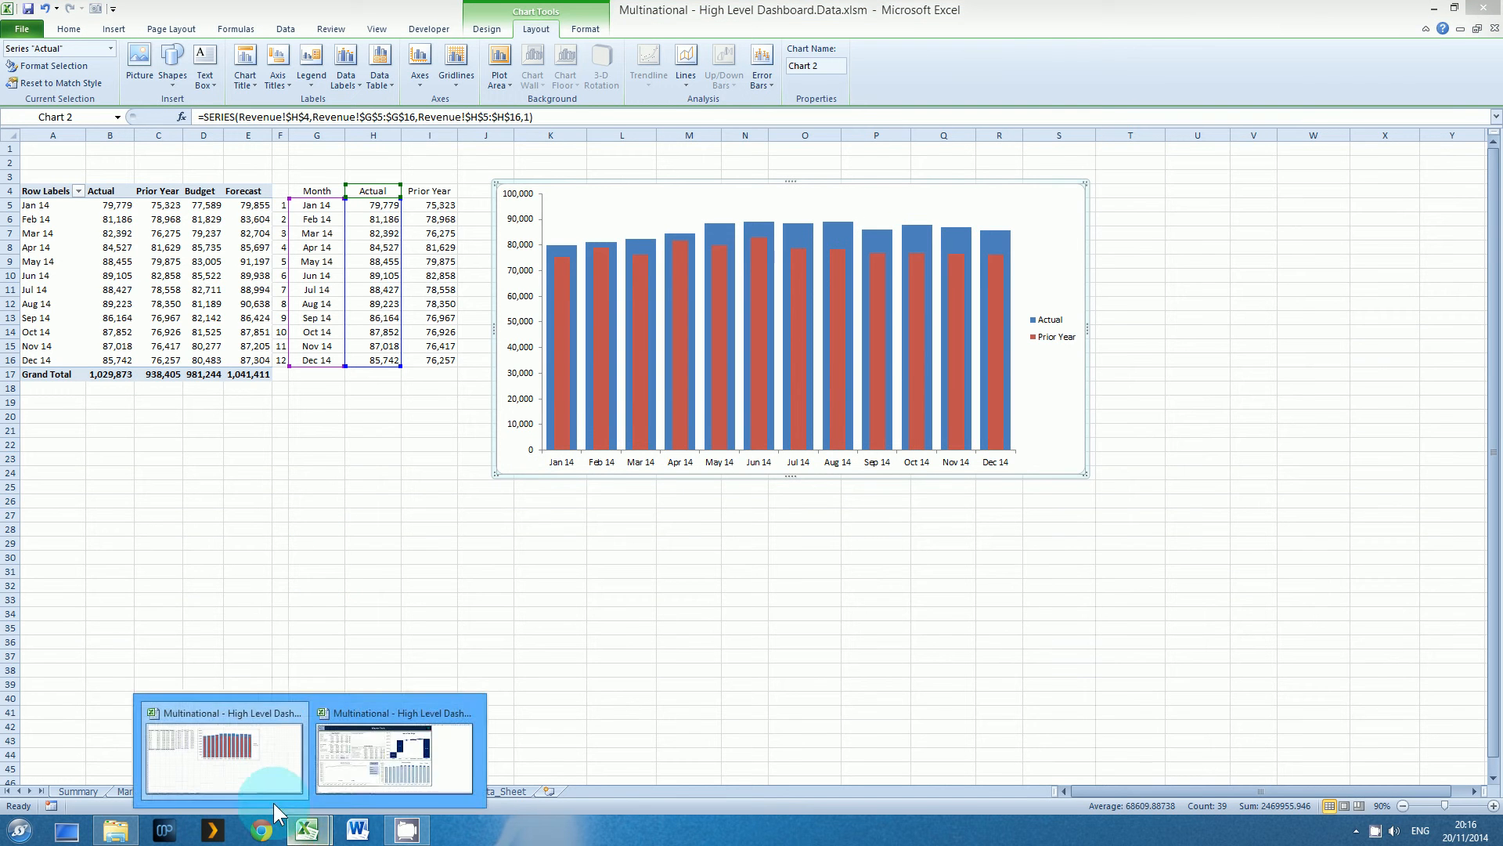
{"action": "left_click", "coordinate": [392, 769]}
{"action": "left_click", "coordinate": [669, 556]}
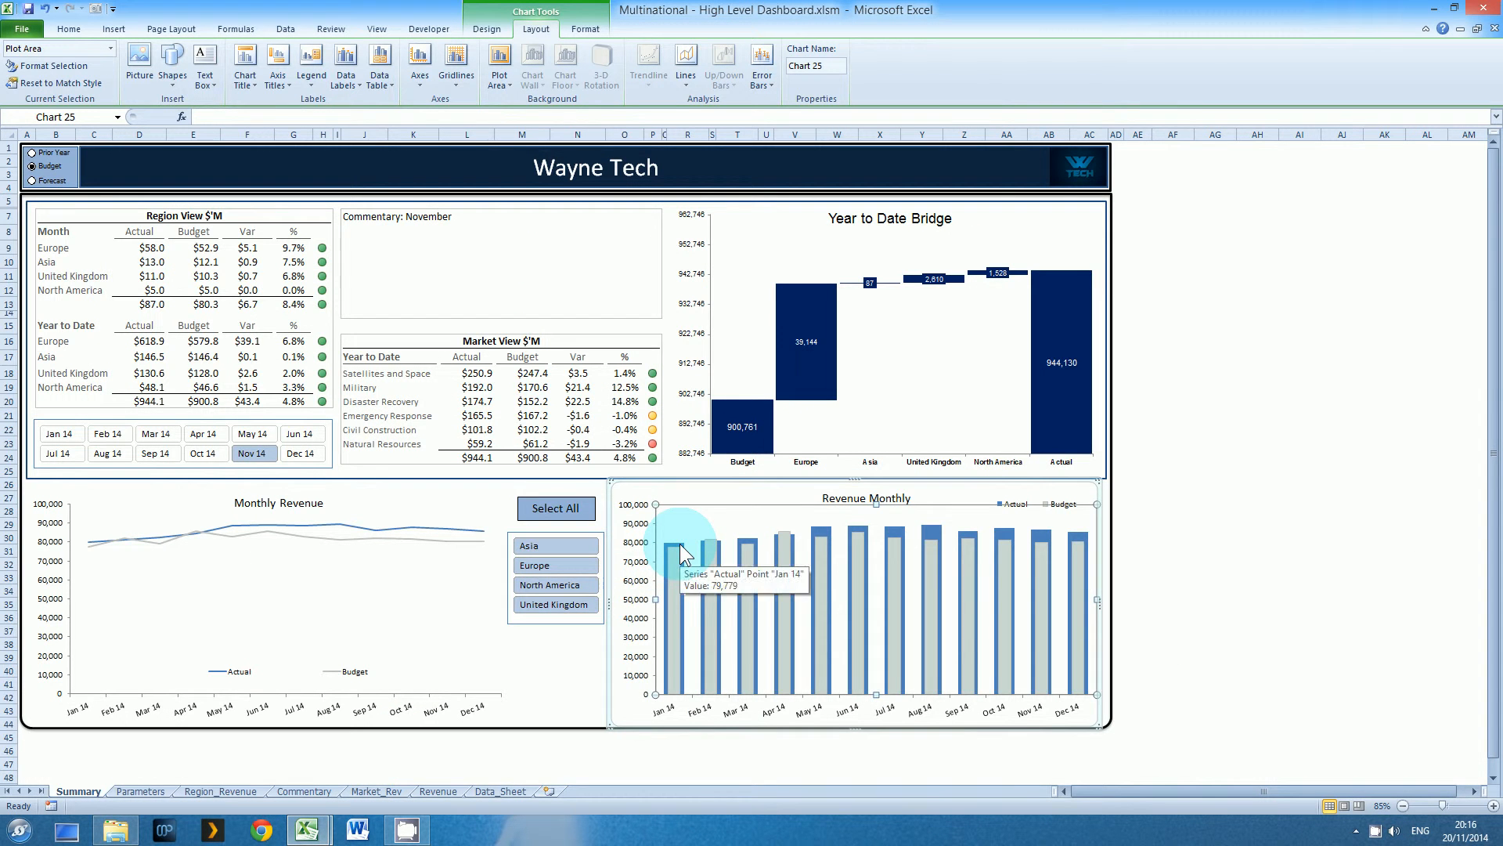
{"action": "left_click", "coordinate": [680, 544]}
{"action": "left_click", "coordinate": [678, 554]}
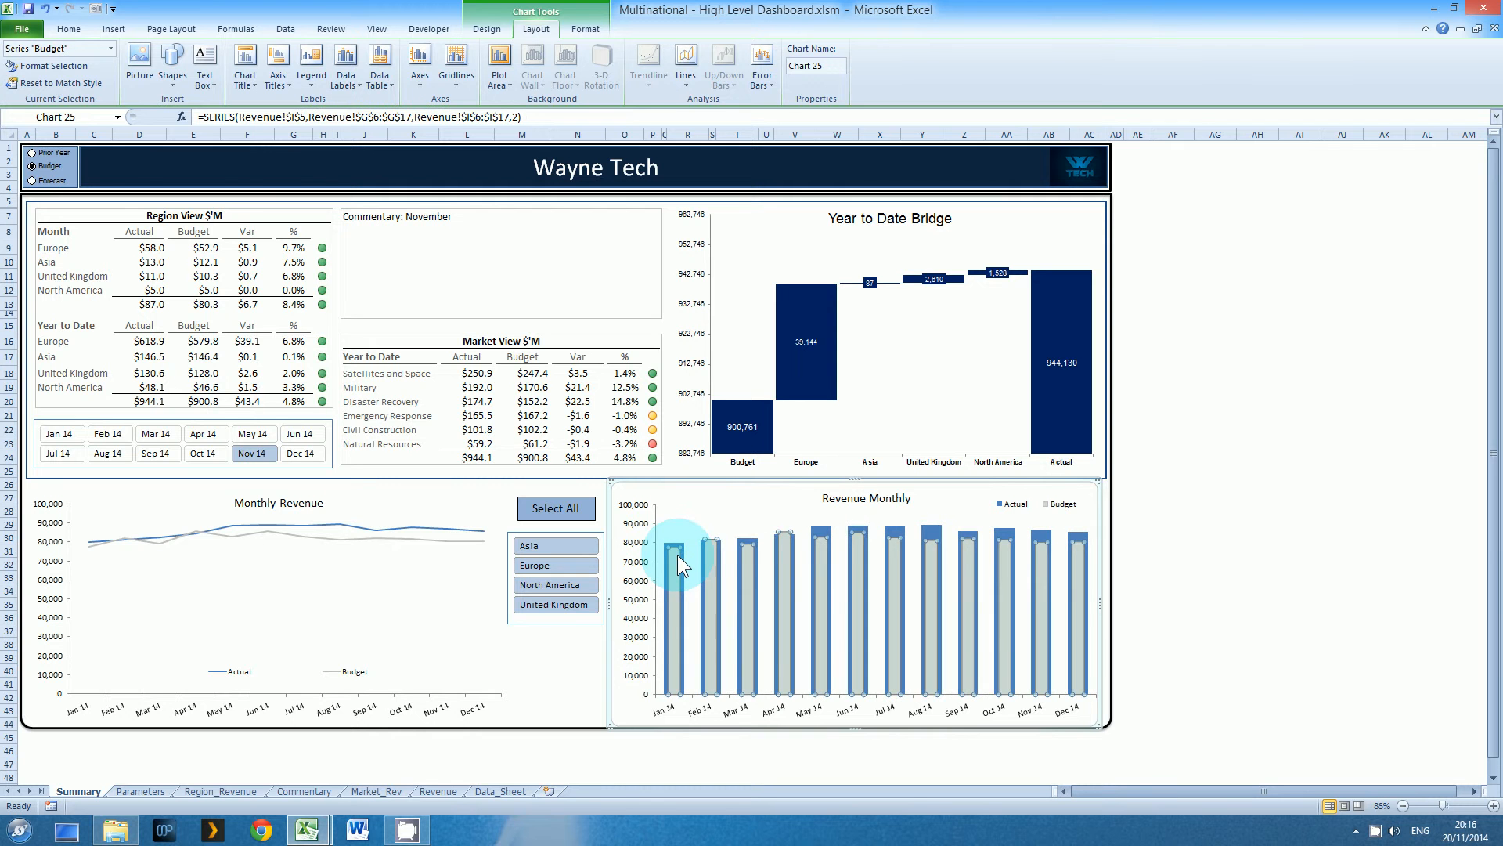
{"action": "left_click", "coordinate": [825, 530]}
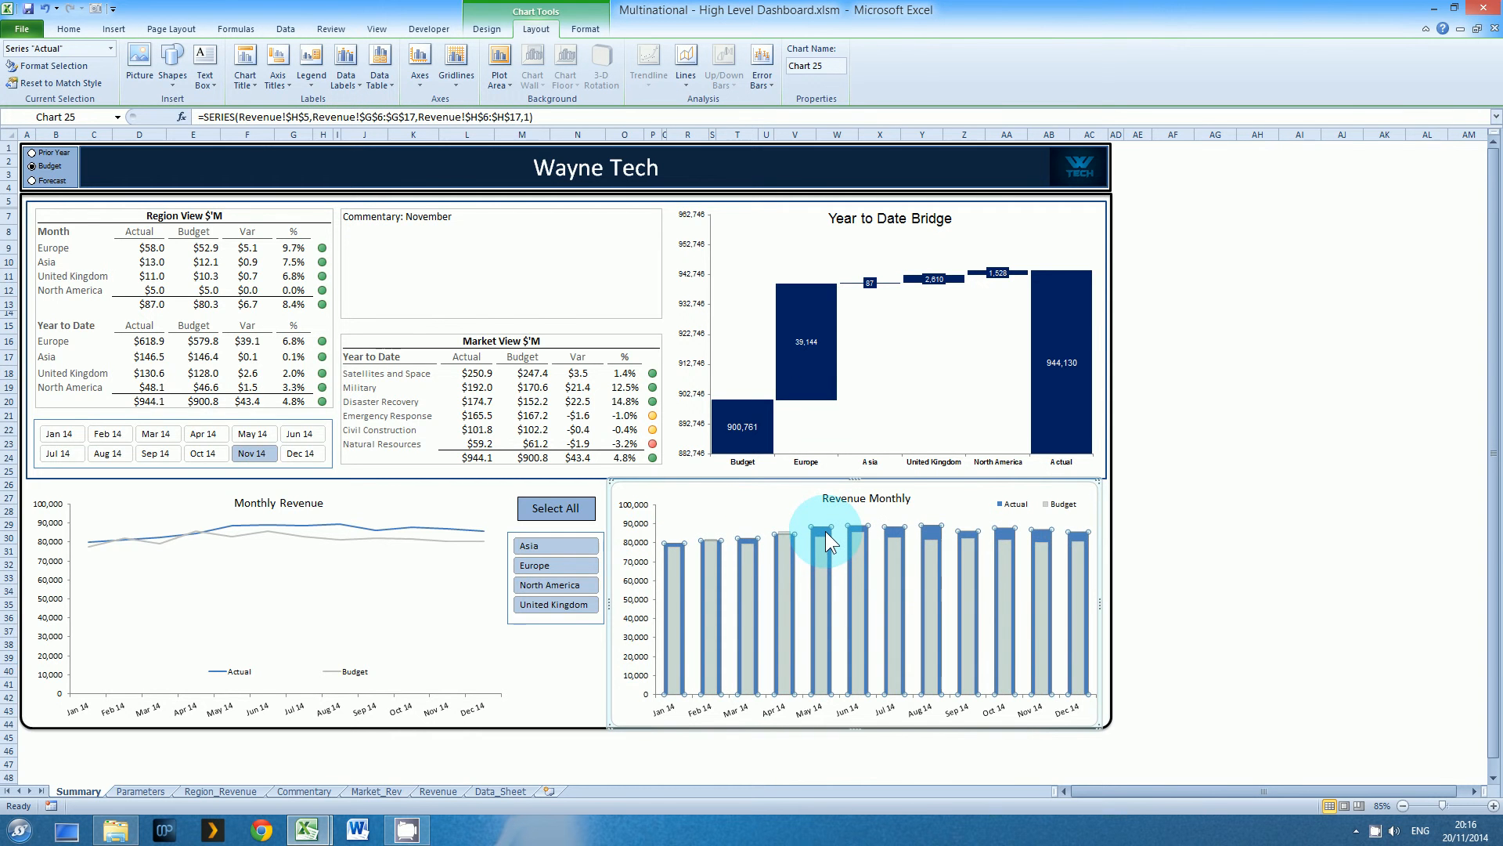
{"action": "key", "text": "alt+Tab"}
{"action": "left_click", "coordinate": [634, 248]}
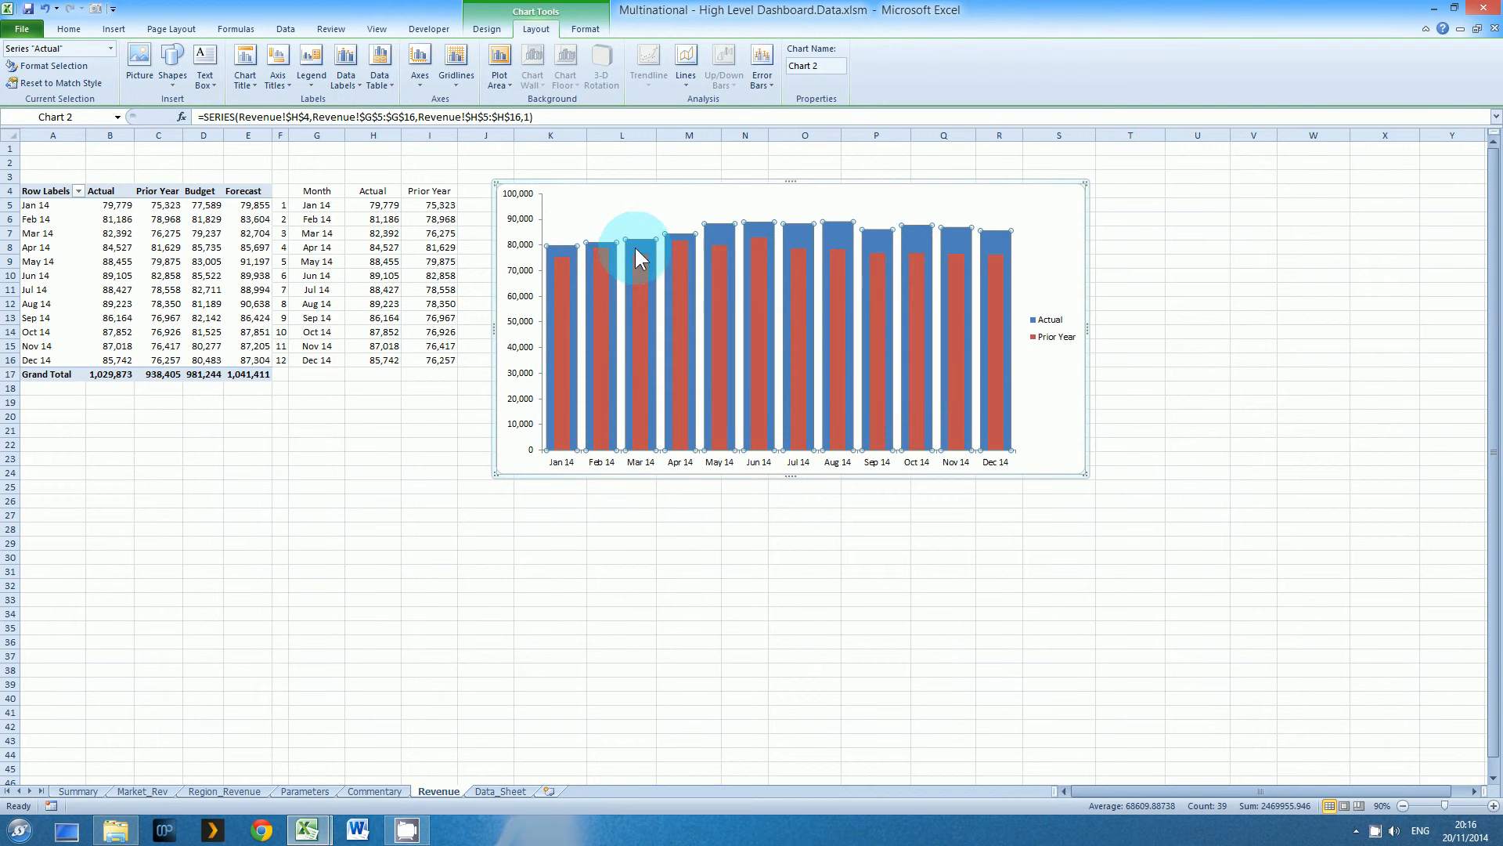
{"action": "right_click", "coordinate": [636, 246]}
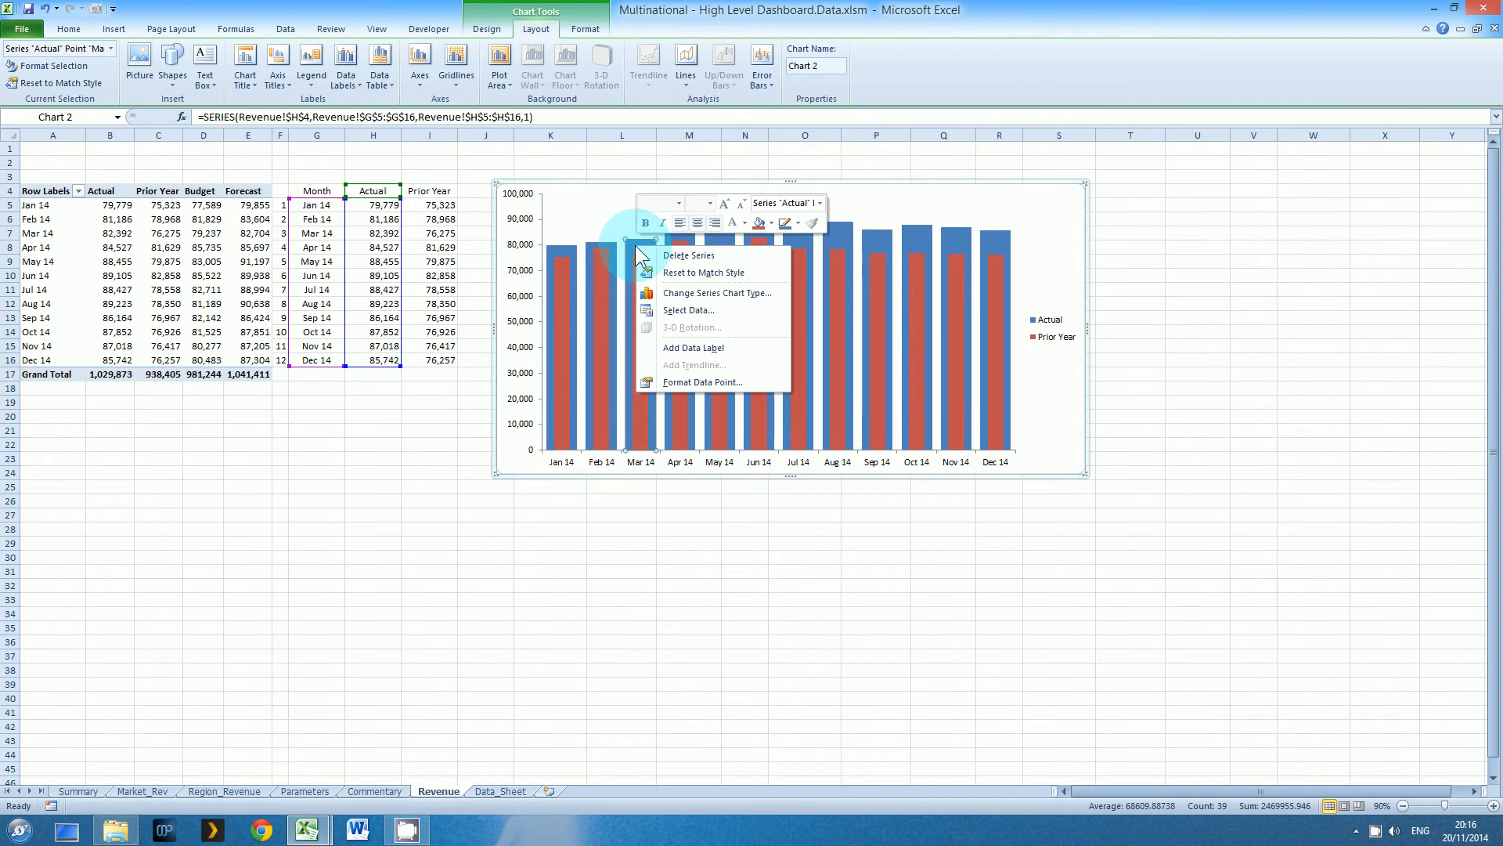
{"action": "left_click", "coordinate": [769, 224]}
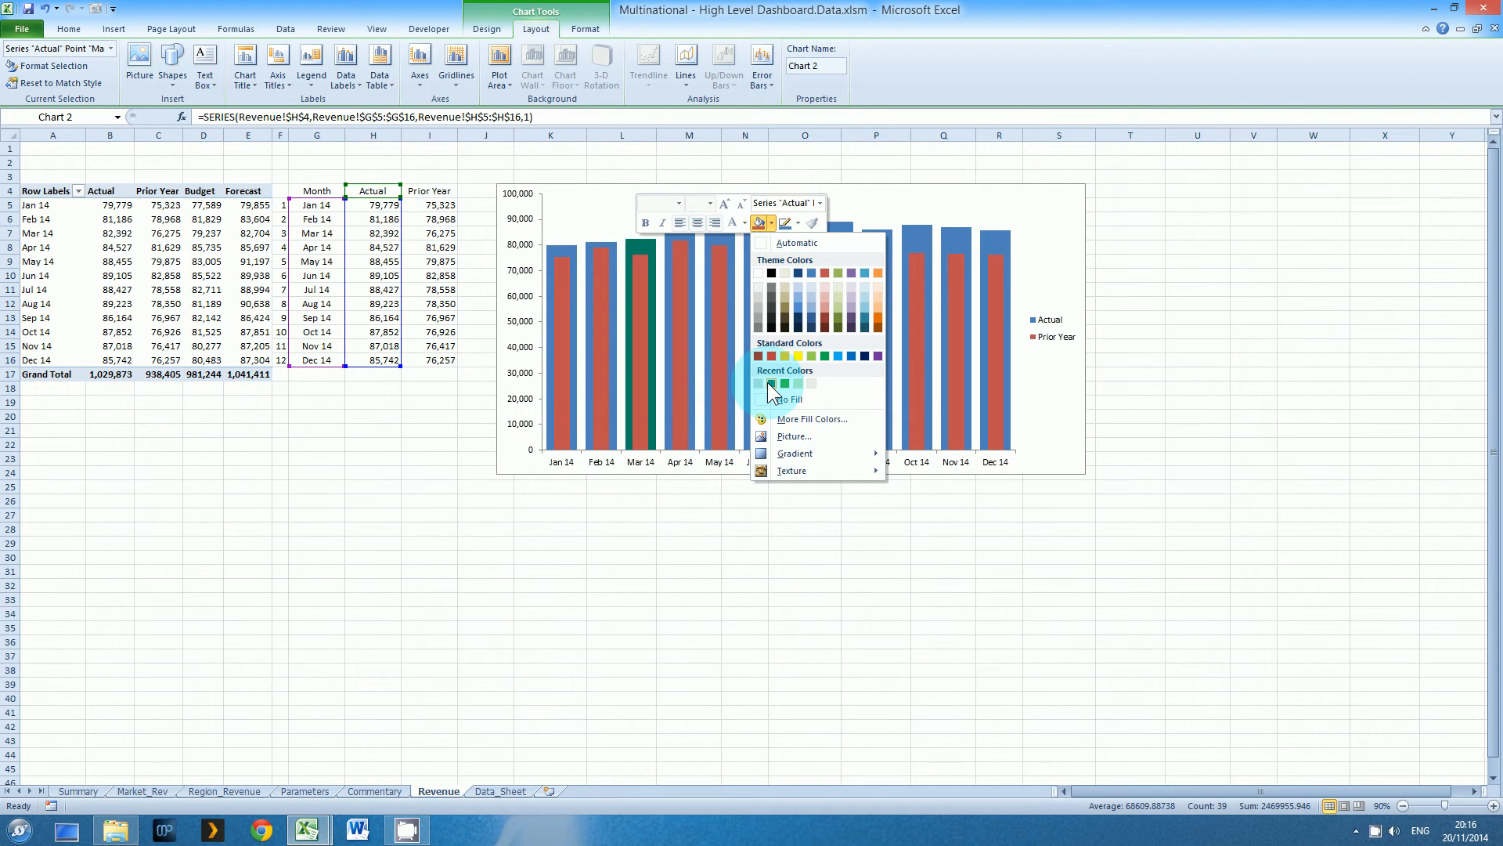
{"action": "left_click", "coordinate": [559, 252]}
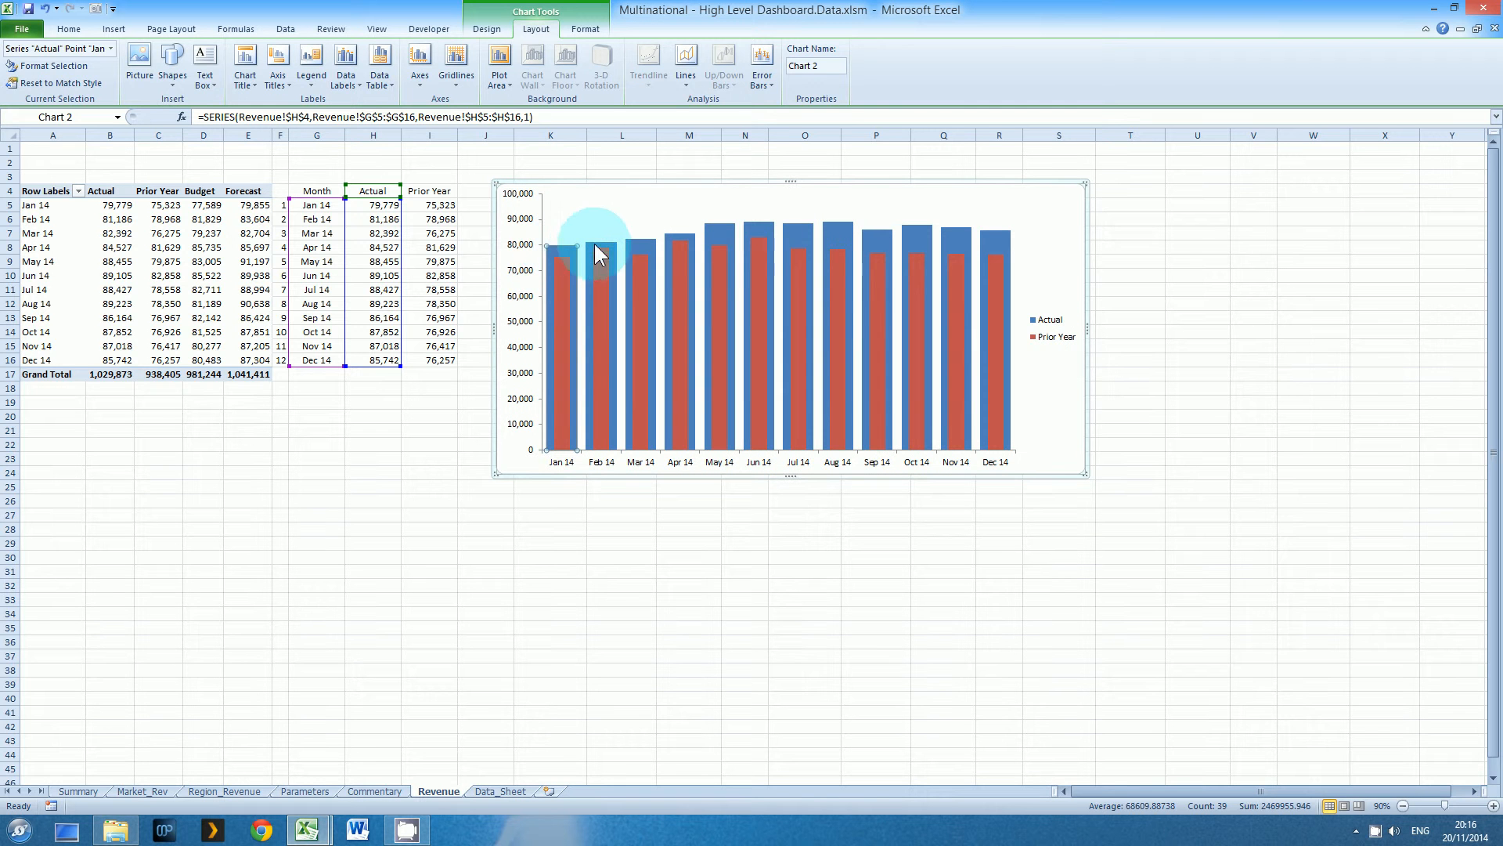
{"action": "left_click", "coordinate": [916, 230]}
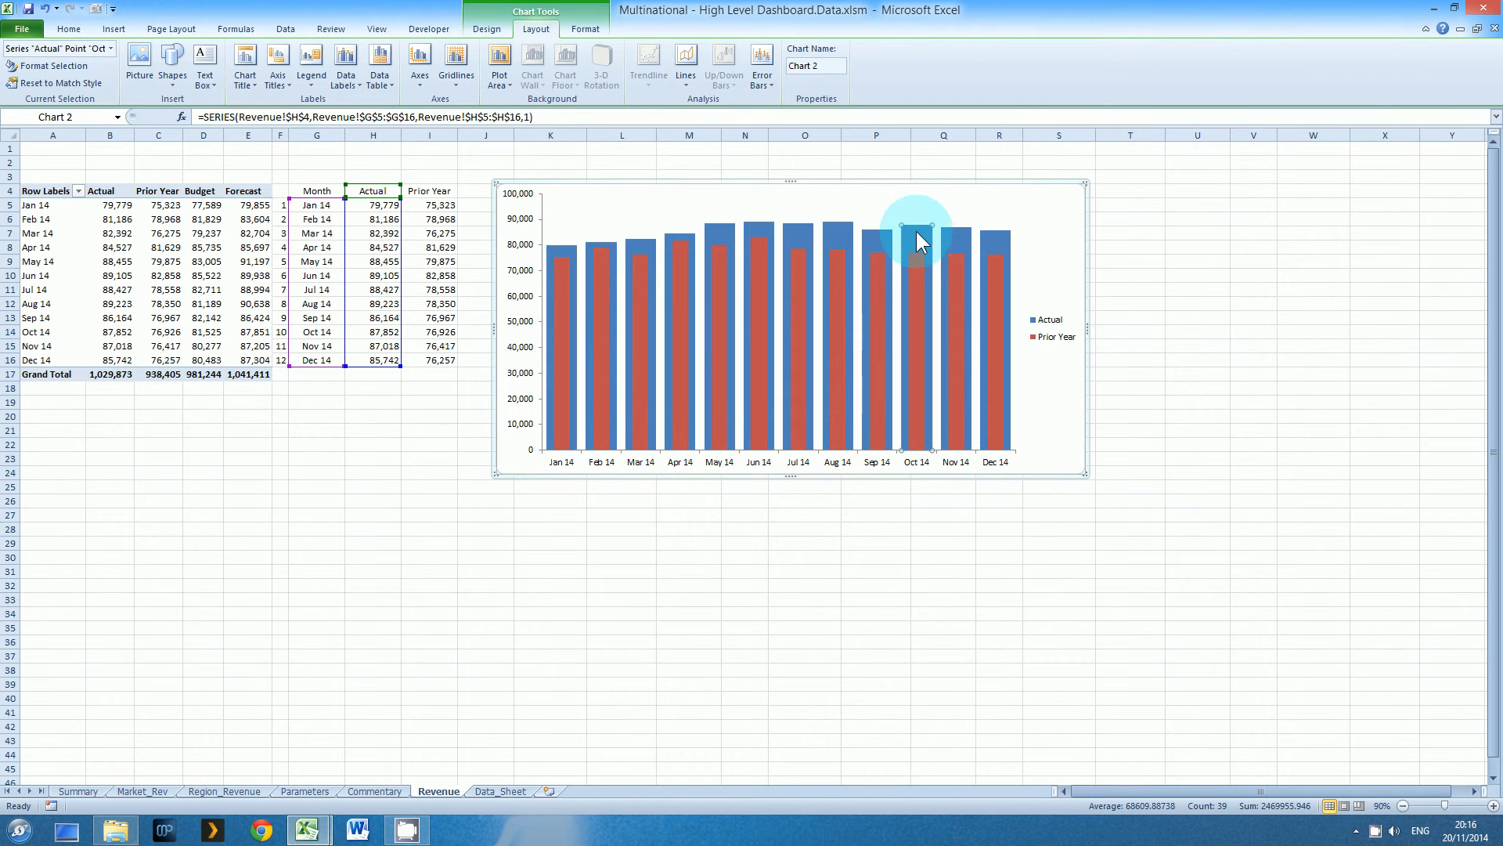
Give the whole Actual series a solid fill in a light blue theme colour
{"action": "left_click", "coordinate": [111, 48]}
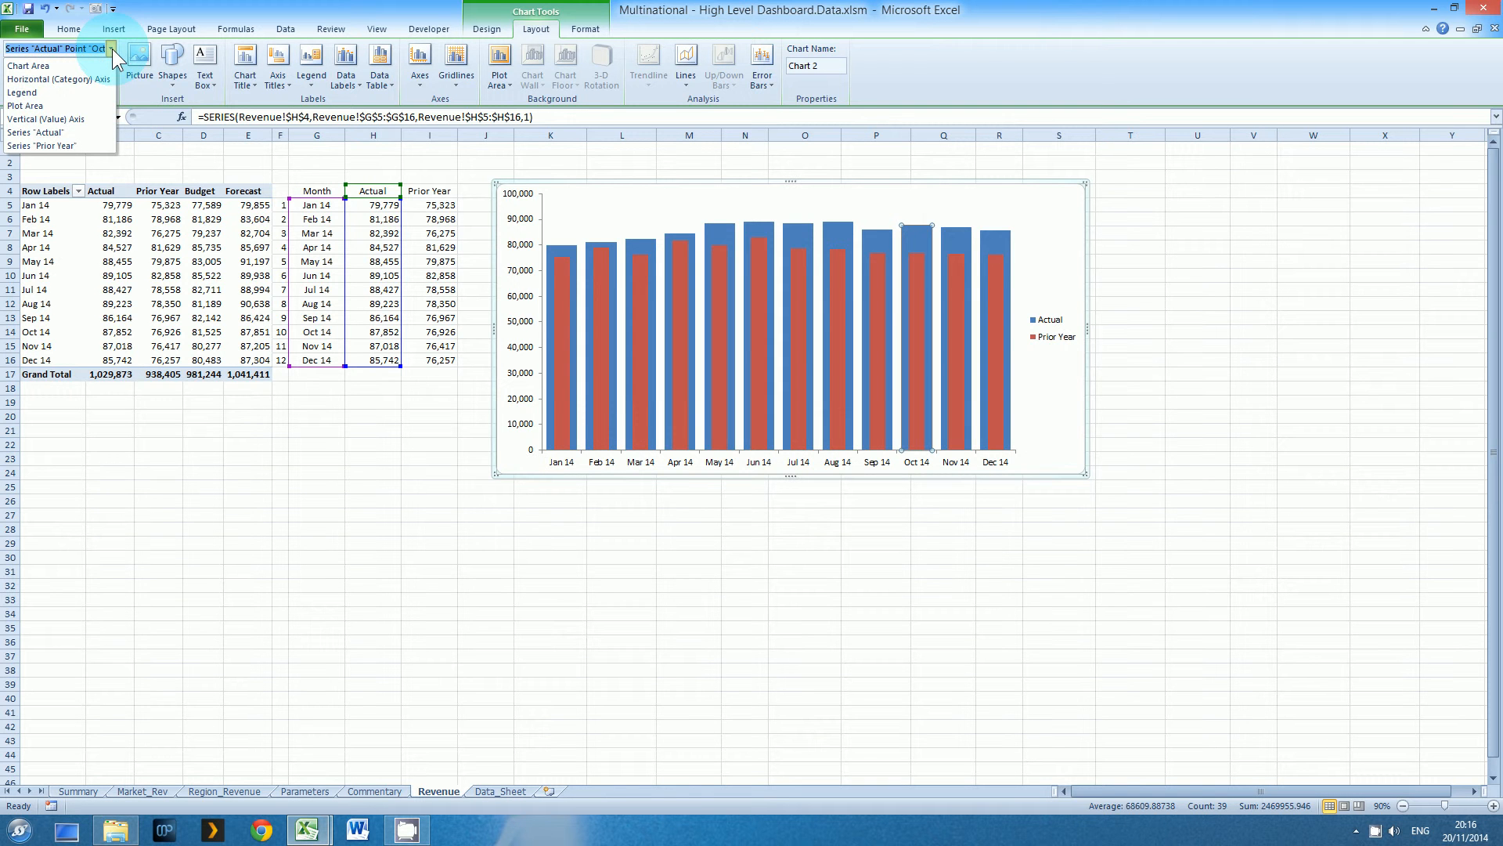
{"action": "left_click", "coordinate": [78, 131]}
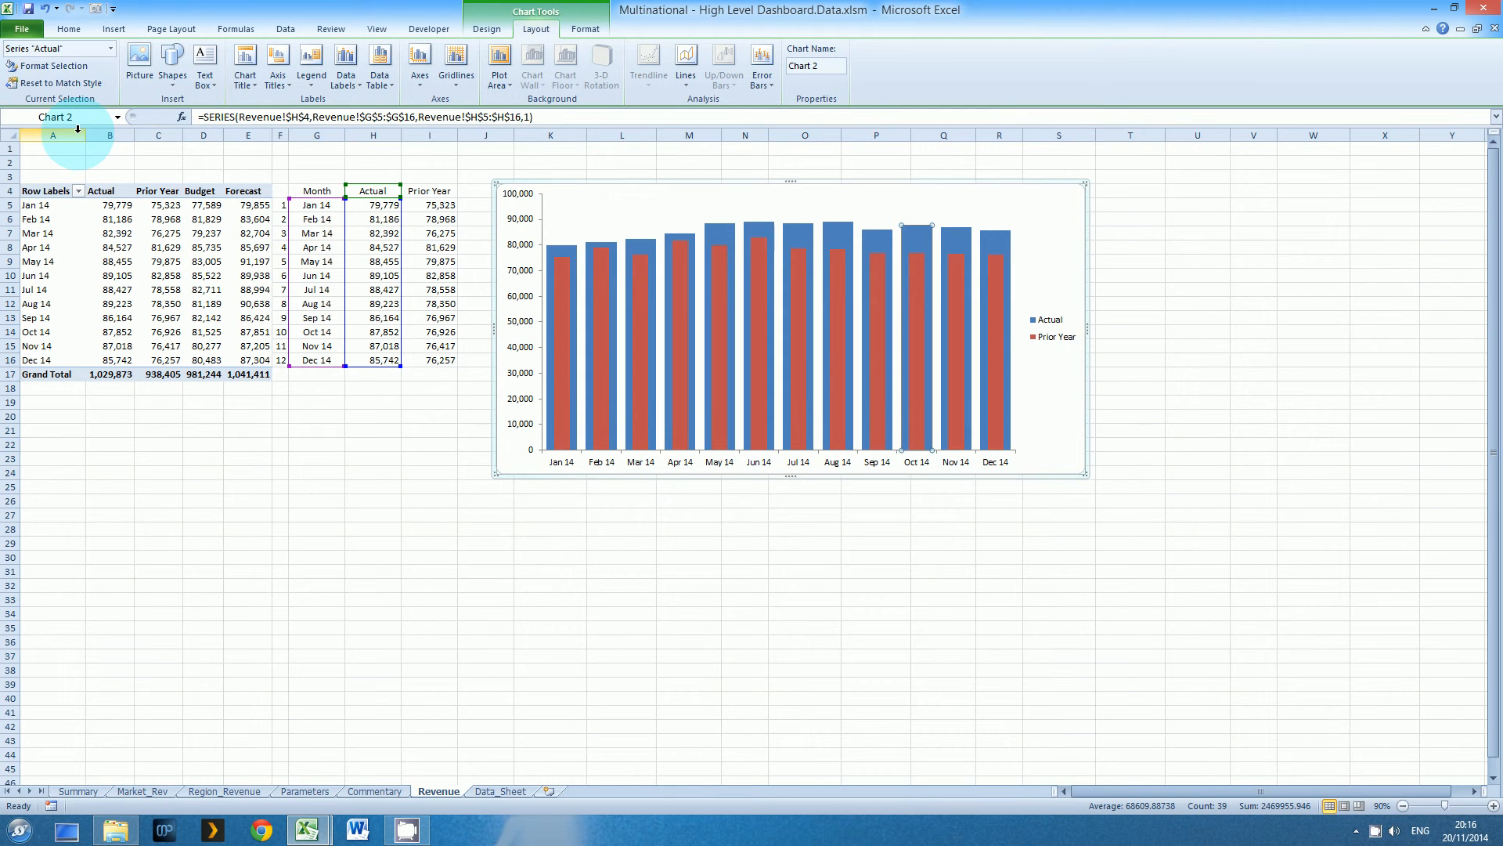
{"action": "left_click", "coordinate": [86, 64]}
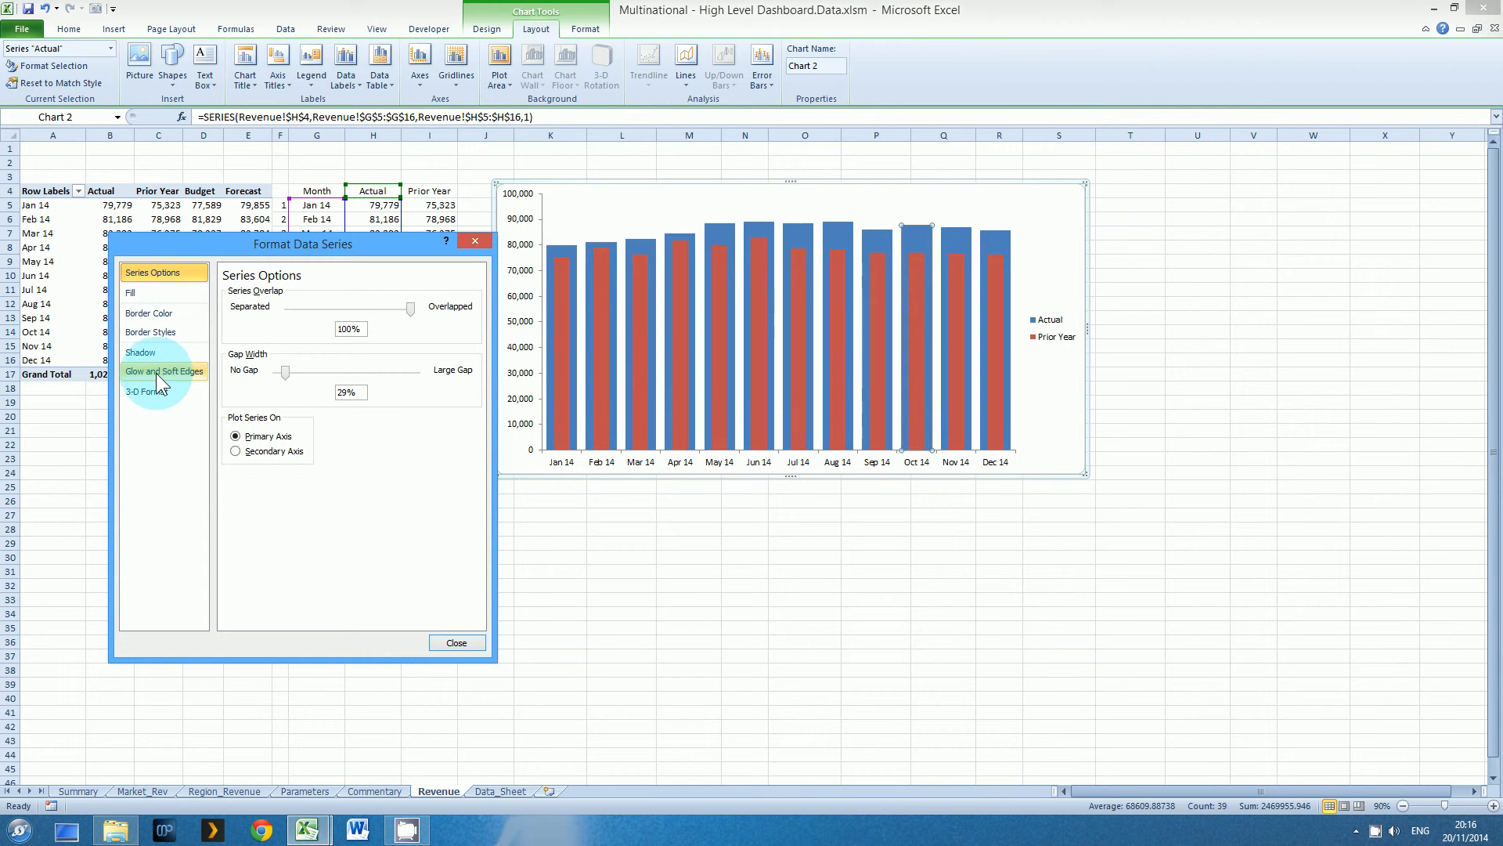
{"action": "left_click", "coordinate": [148, 293]}
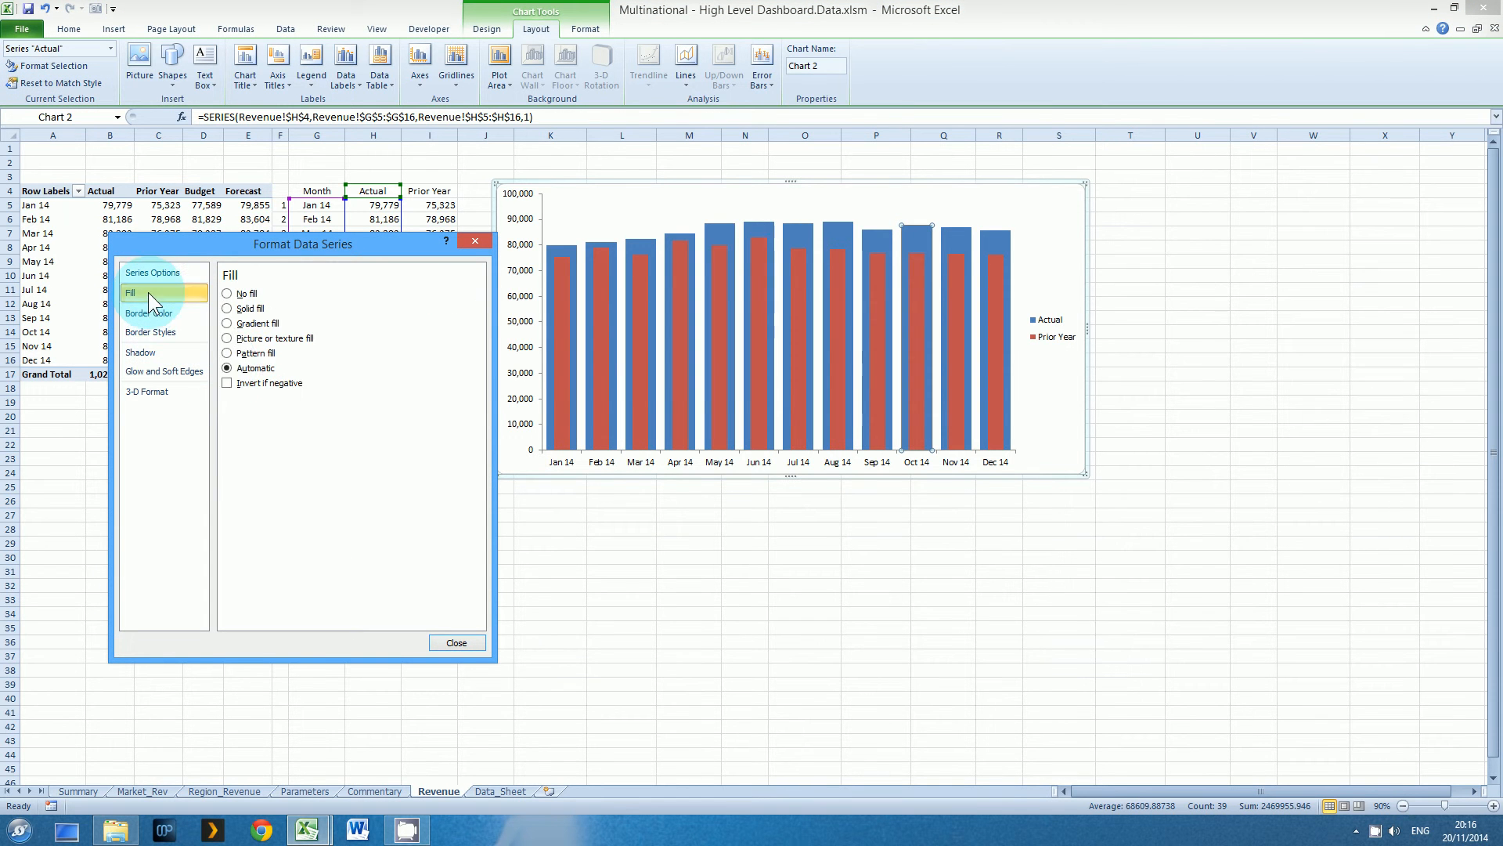
{"action": "left_click", "coordinate": [226, 308]}
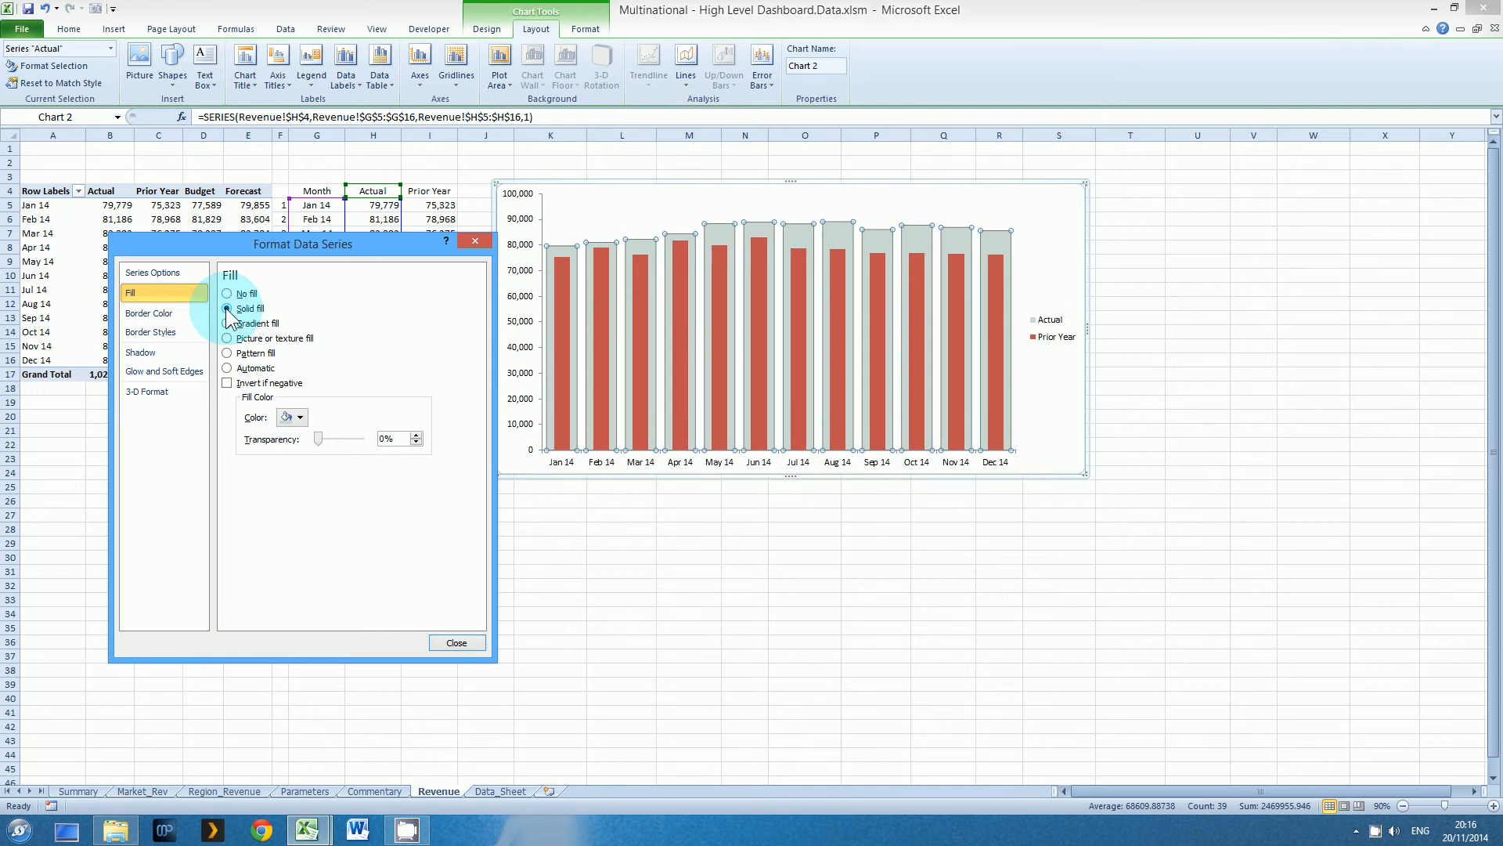
{"action": "left_click", "coordinate": [305, 416]}
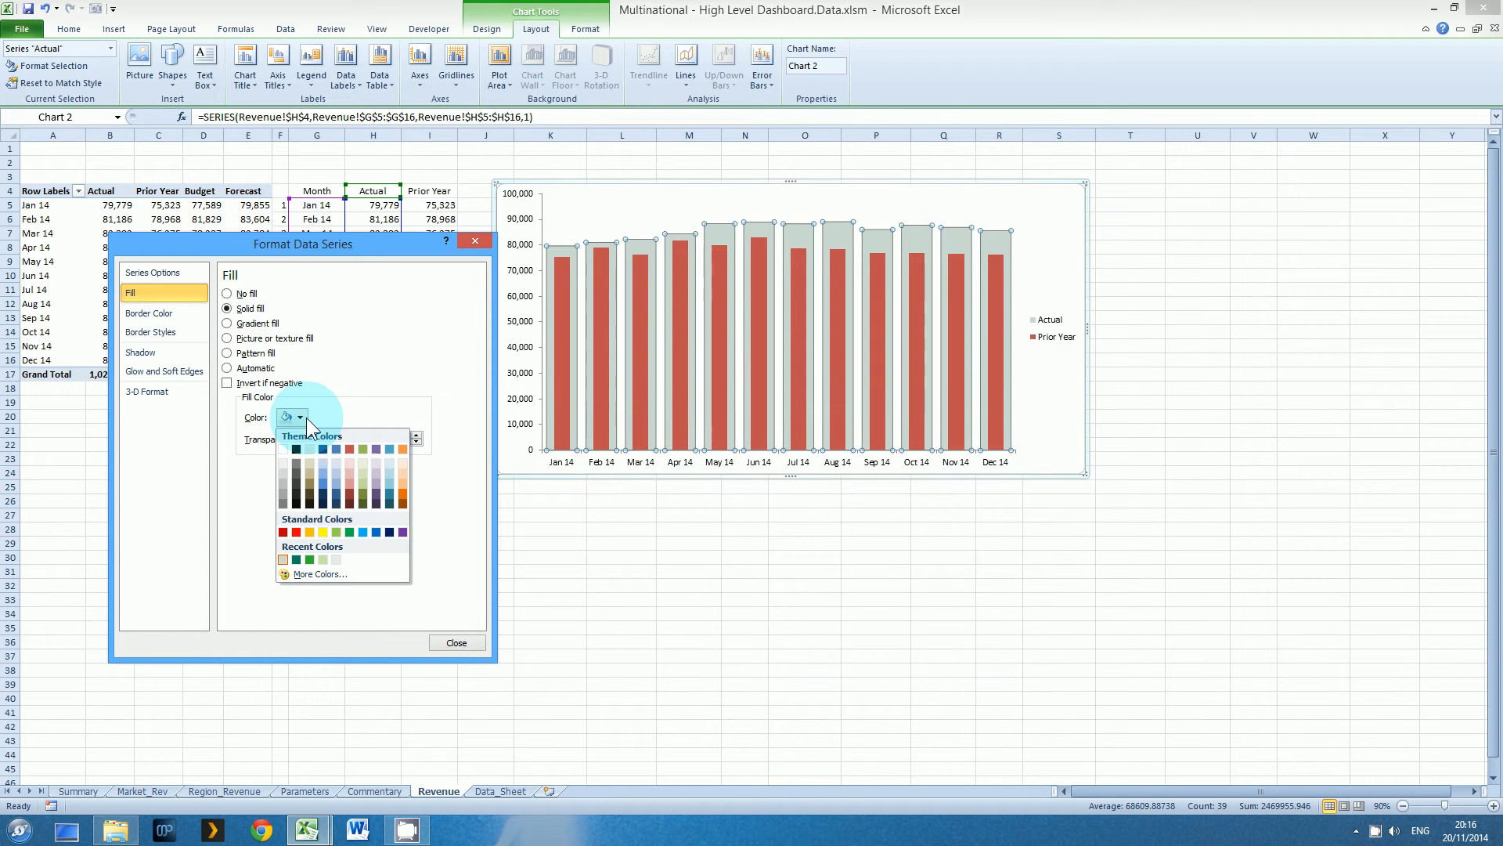
{"action": "left_click", "coordinate": [322, 479]}
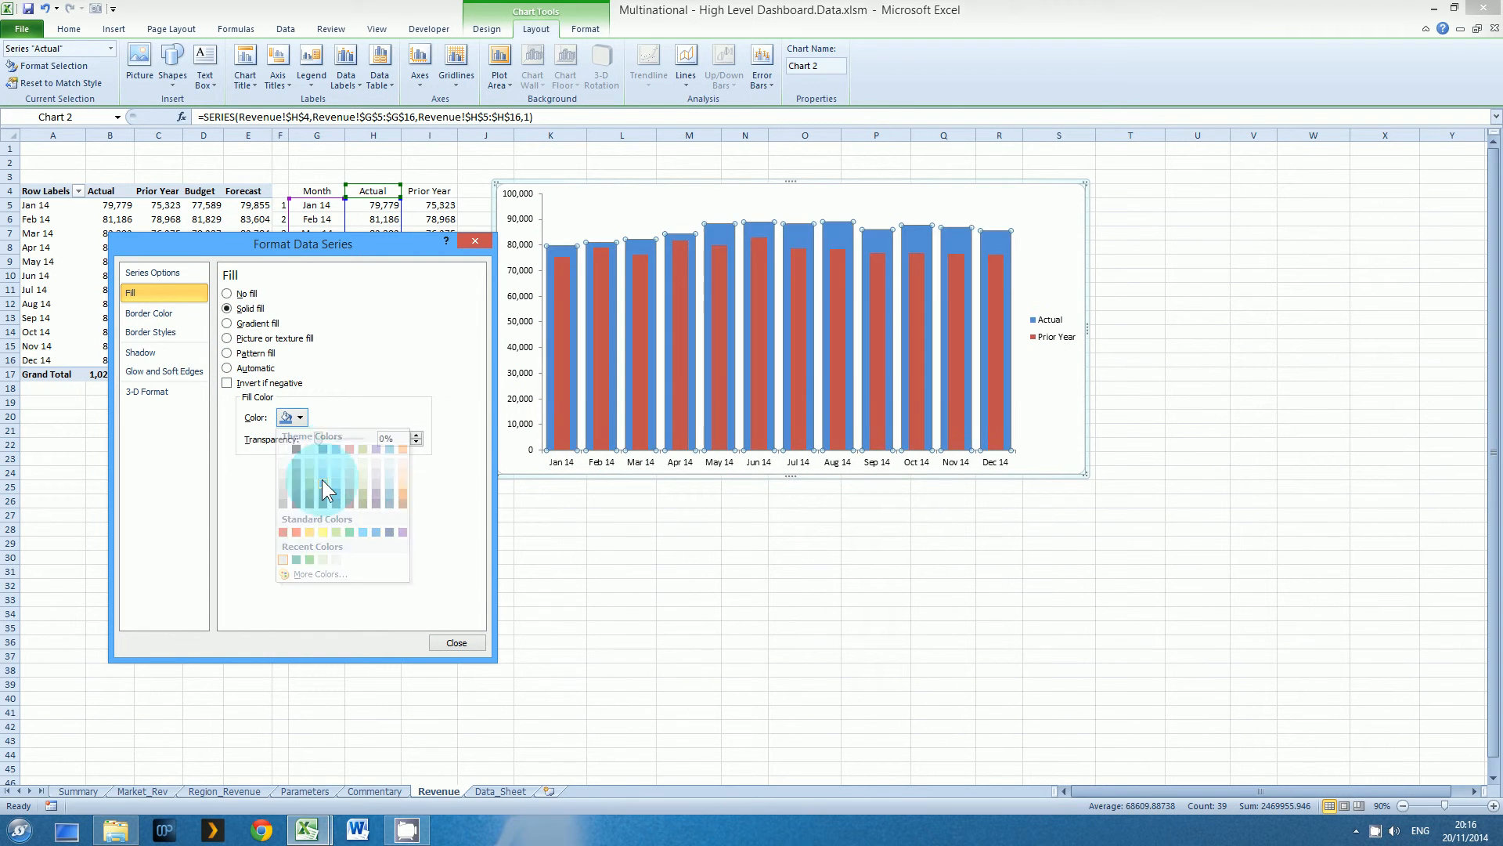
{"action": "left_click", "coordinate": [303, 415]}
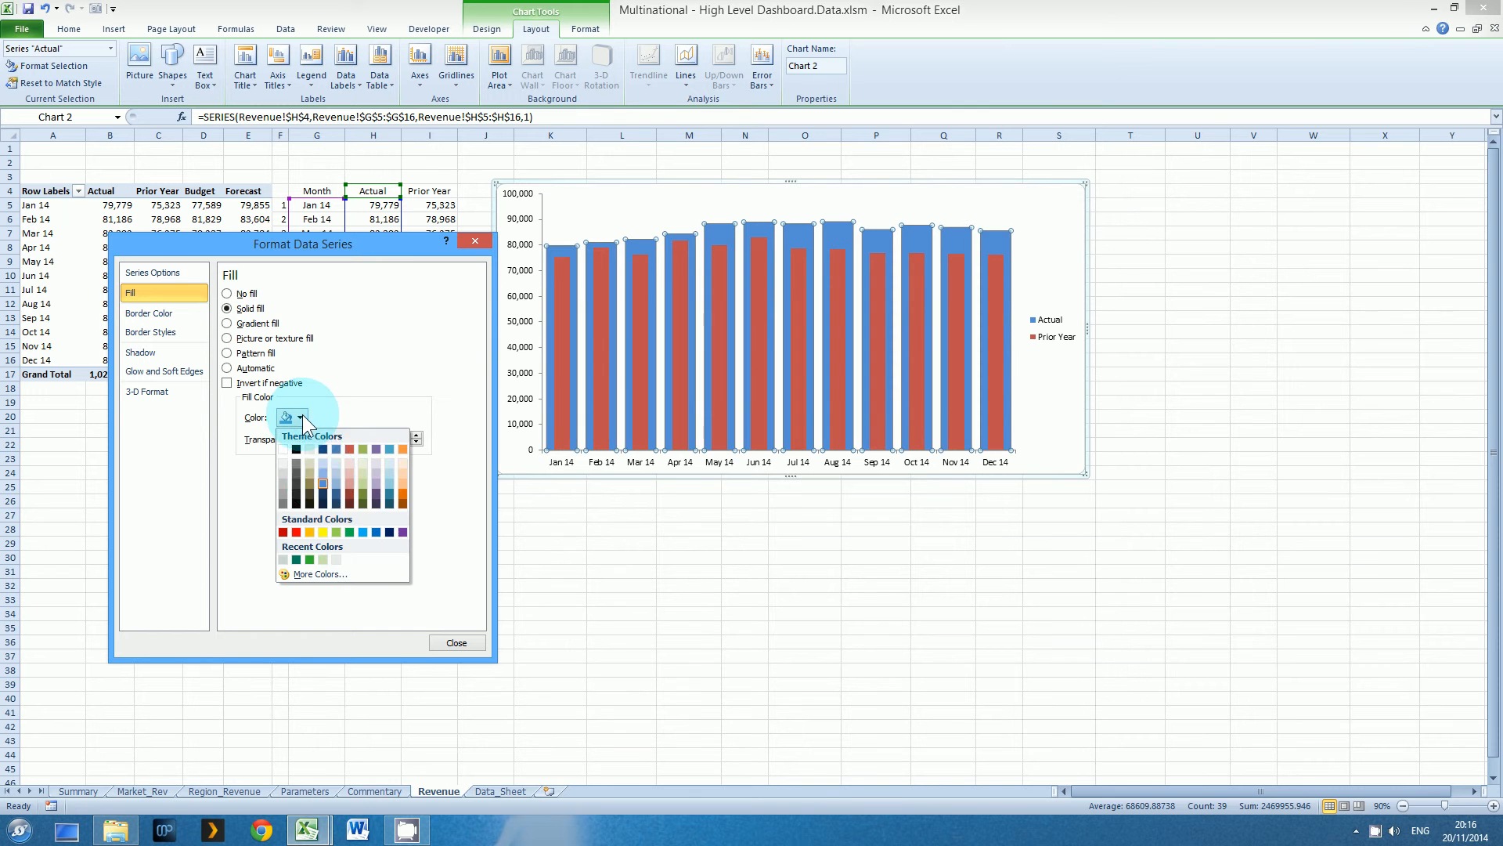
{"action": "left_click", "coordinate": [321, 471]}
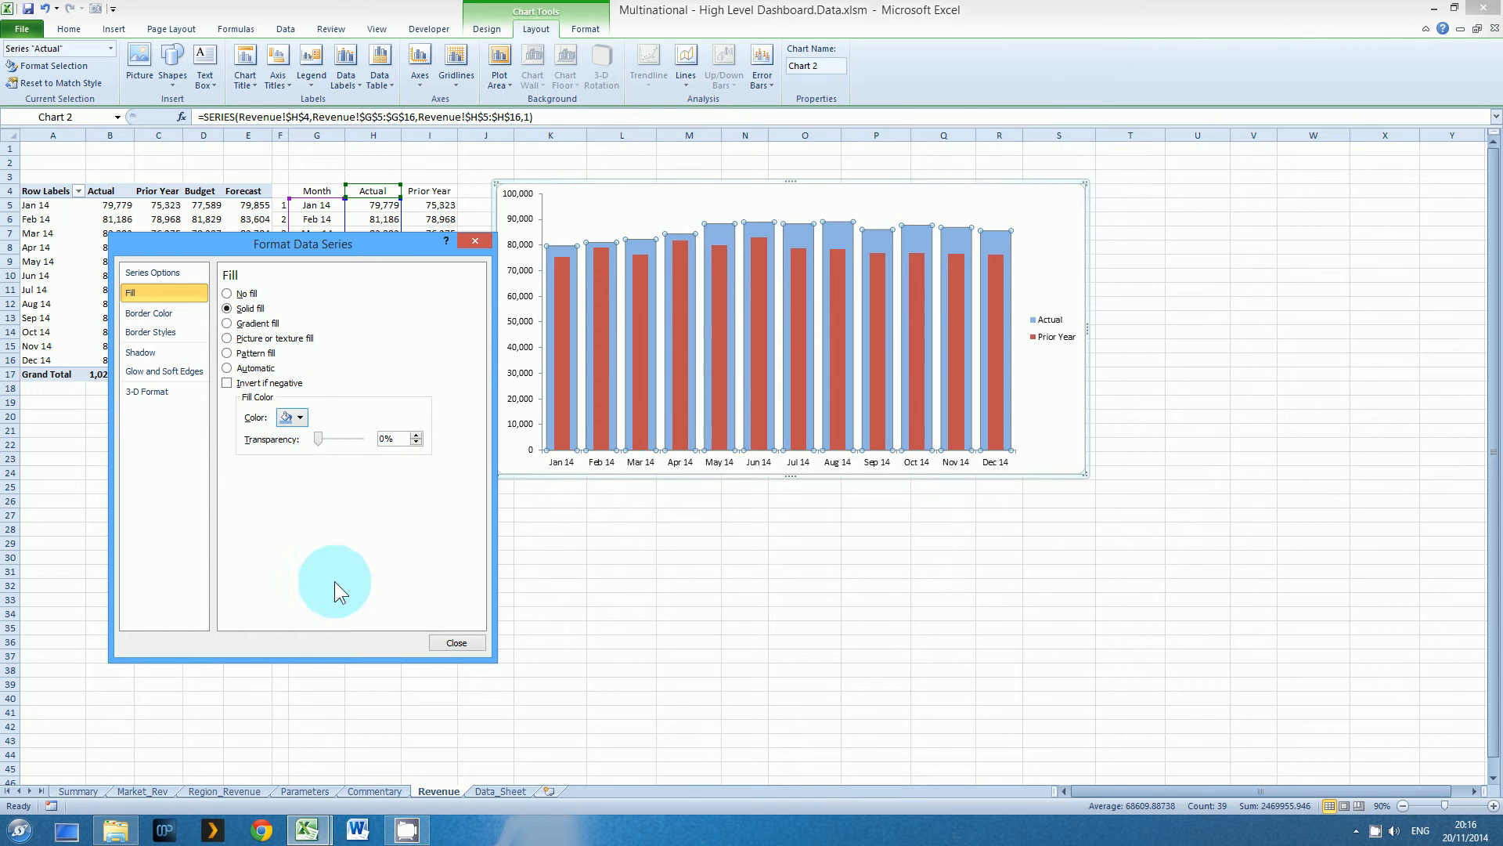
{"action": "left_click", "coordinate": [451, 642]}
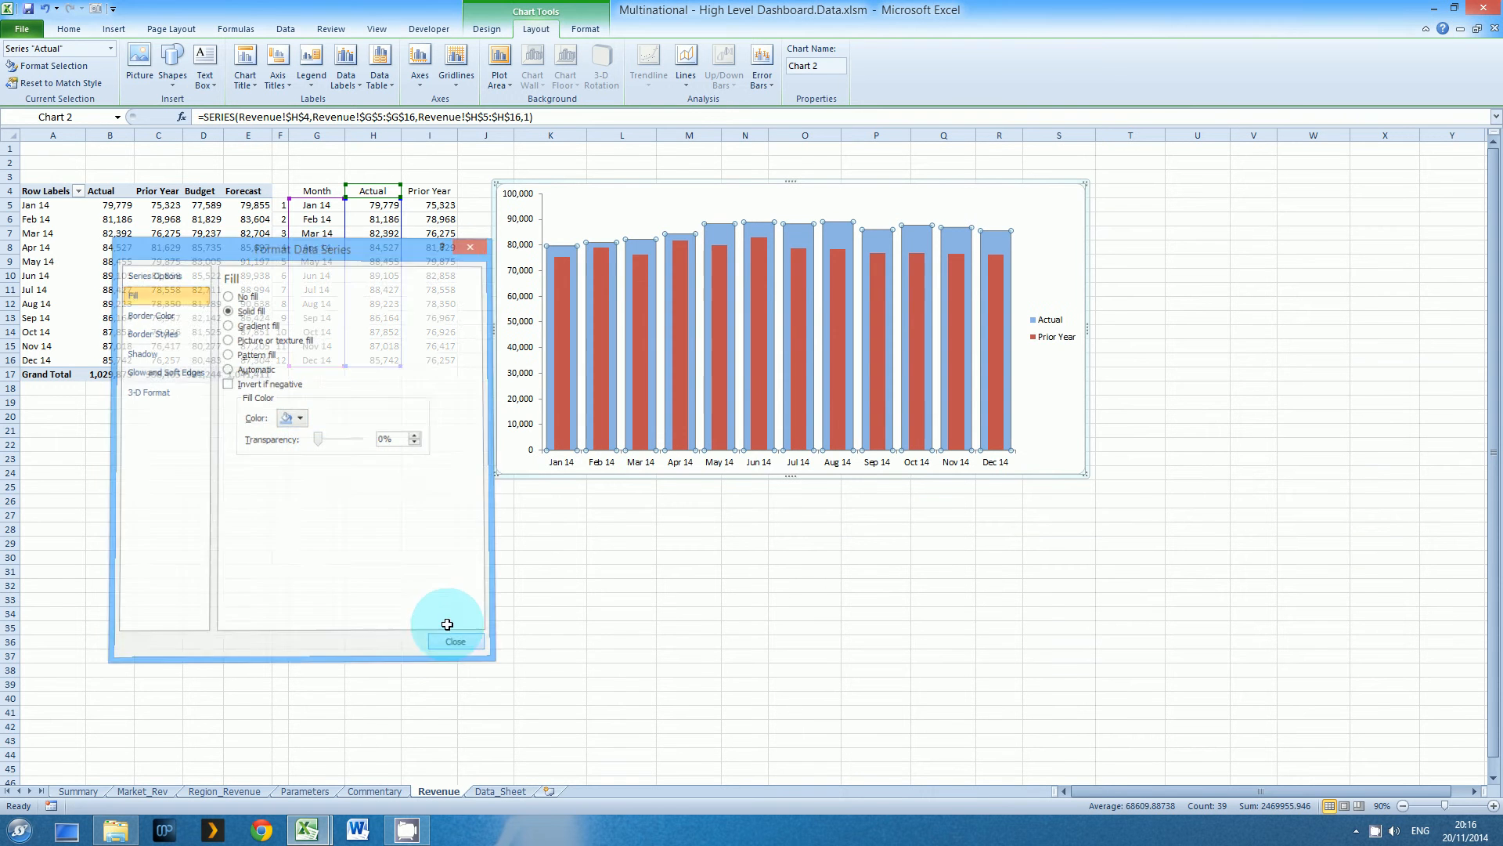
Widen the Prior Year columns by setting the series gap width to 102%
{"action": "left_click", "coordinate": [567, 261]}
{"action": "right_click", "coordinate": [566, 261]}
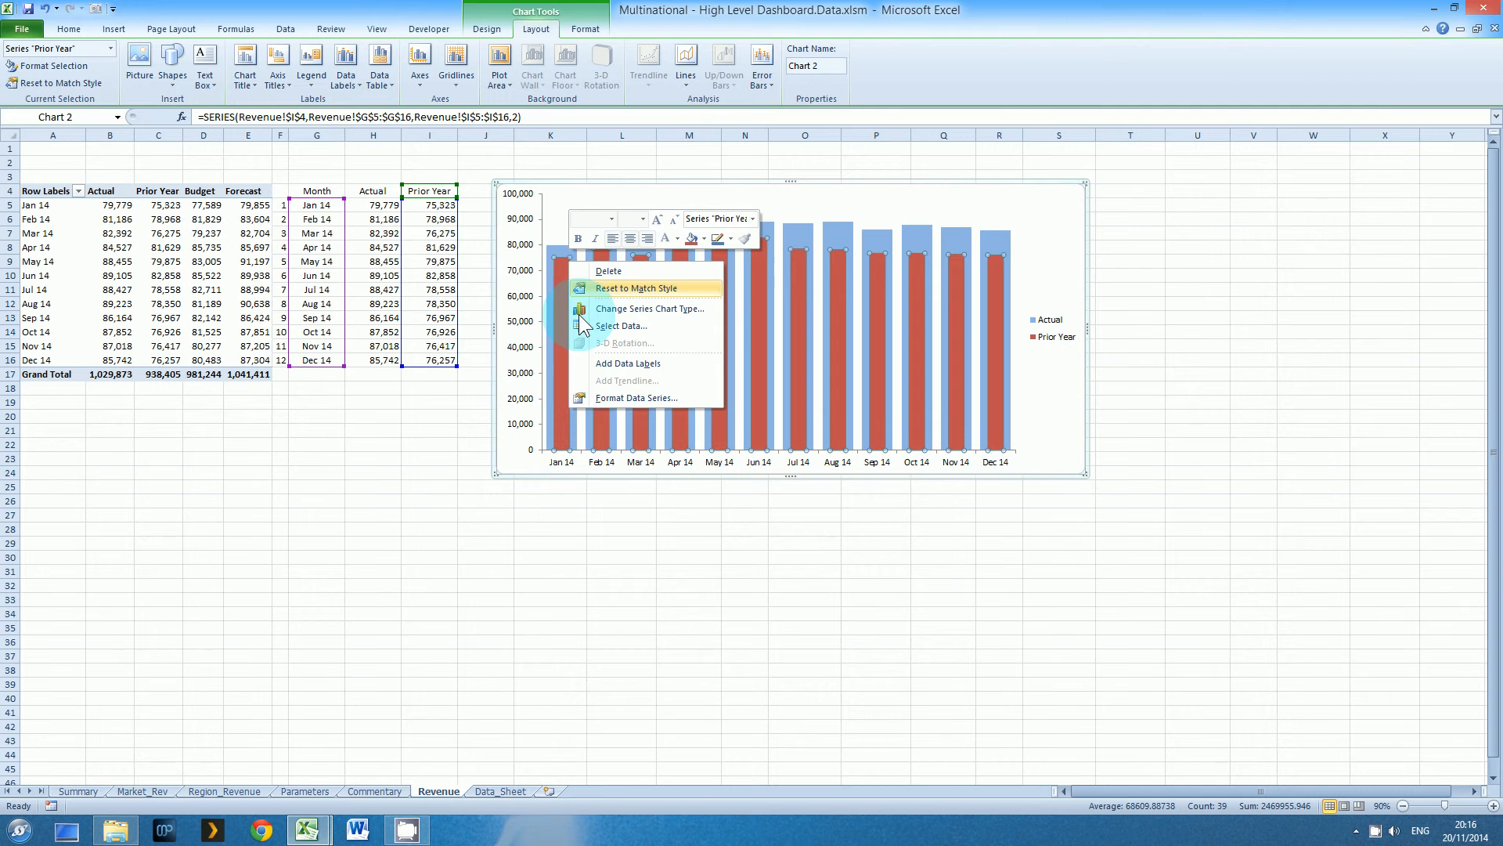
{"action": "left_click", "coordinate": [600, 397]}
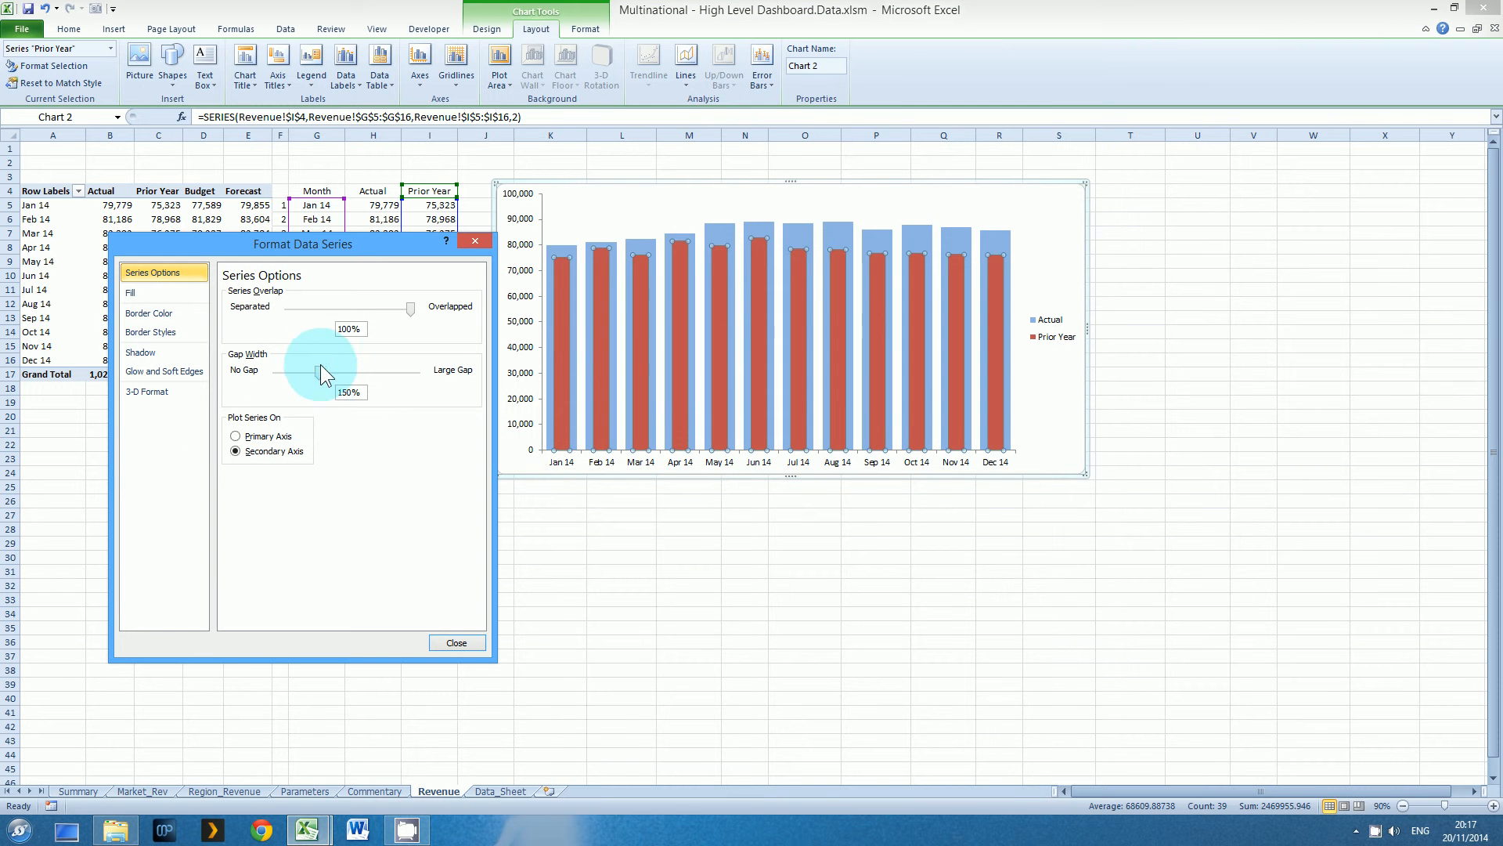
{"action": "left_click_drag", "start_coordinate": [331, 366], "coordinate": [313, 369]}
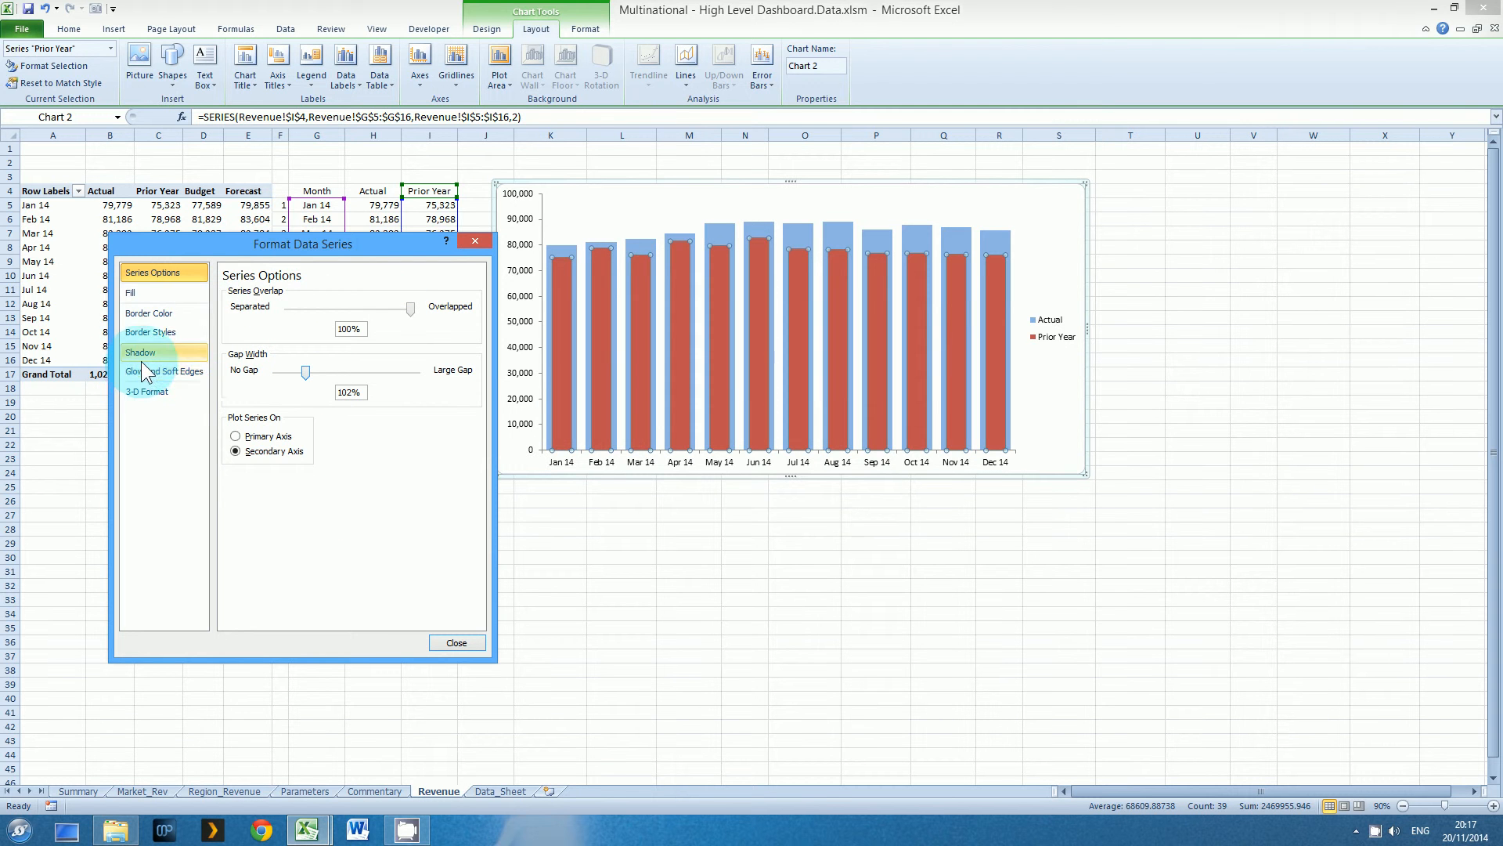
Give the Prior Year series a solid fill in a medium grey theme colour
{"action": "left_click", "coordinate": [131, 293]}
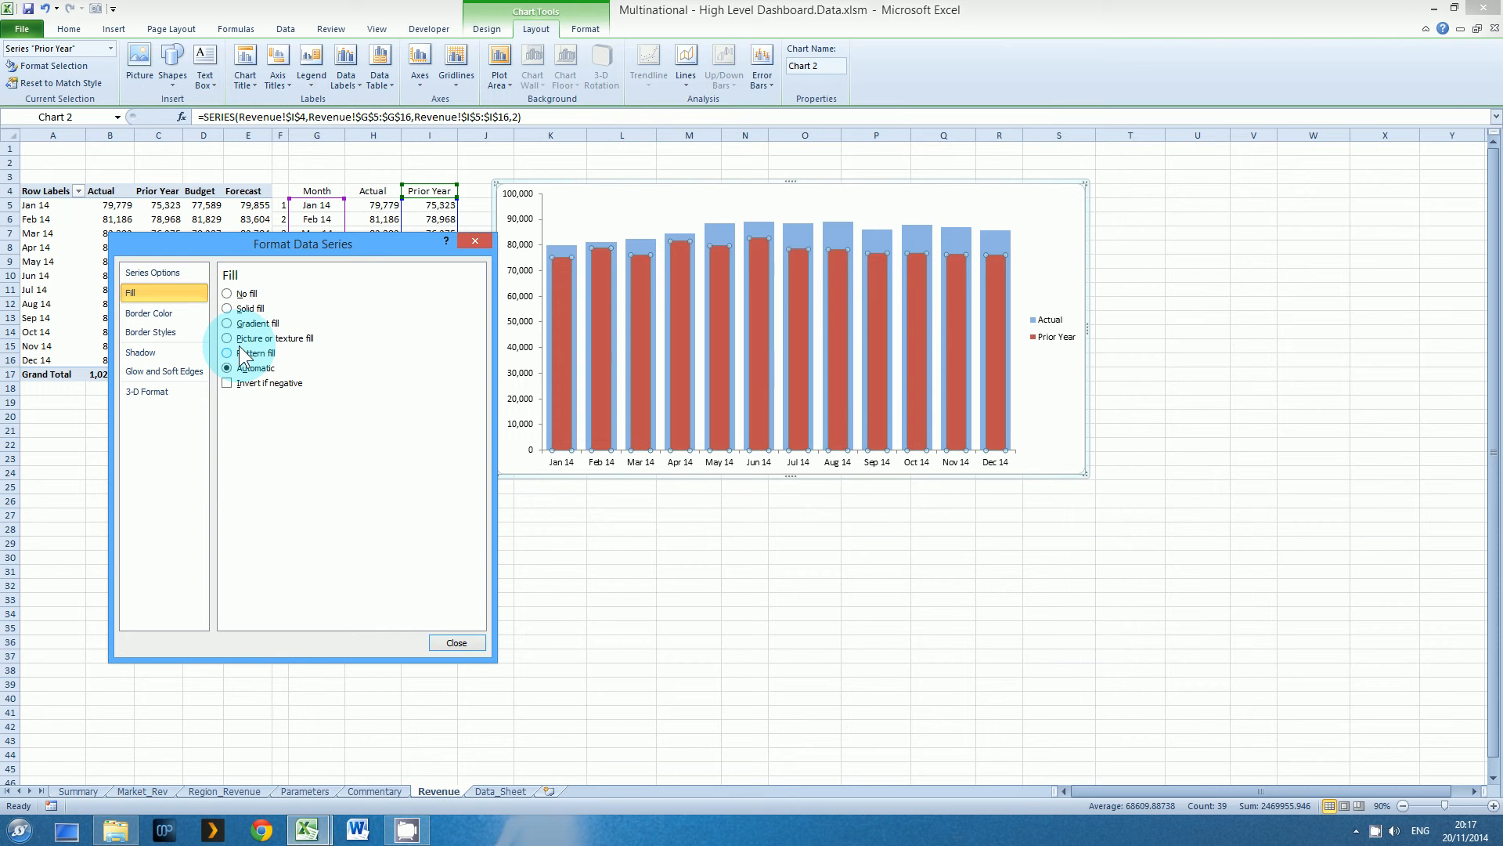
{"action": "left_click", "coordinate": [226, 308]}
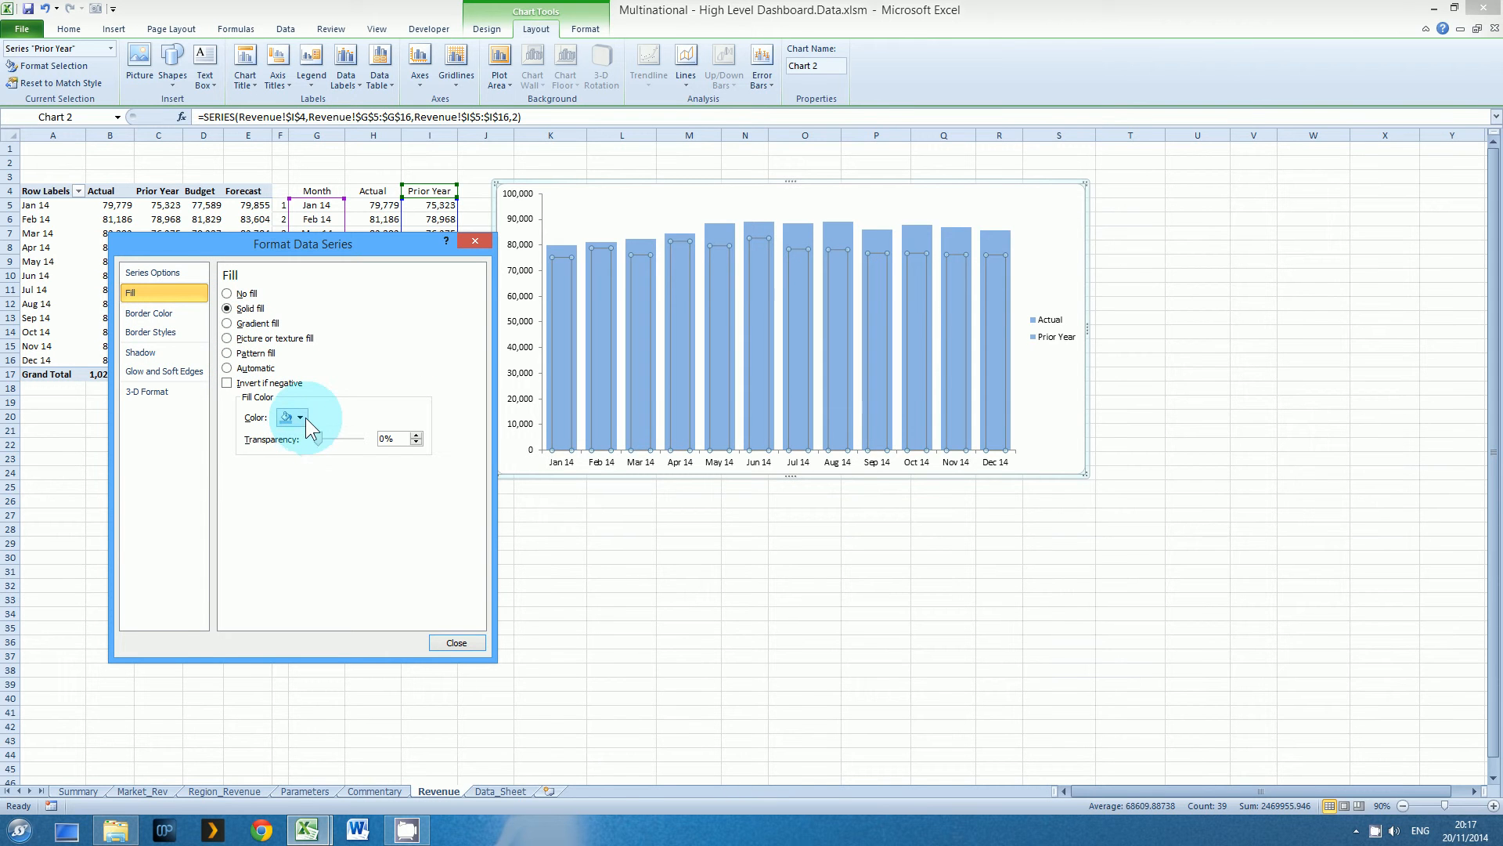
{"action": "left_click", "coordinate": [304, 417]}
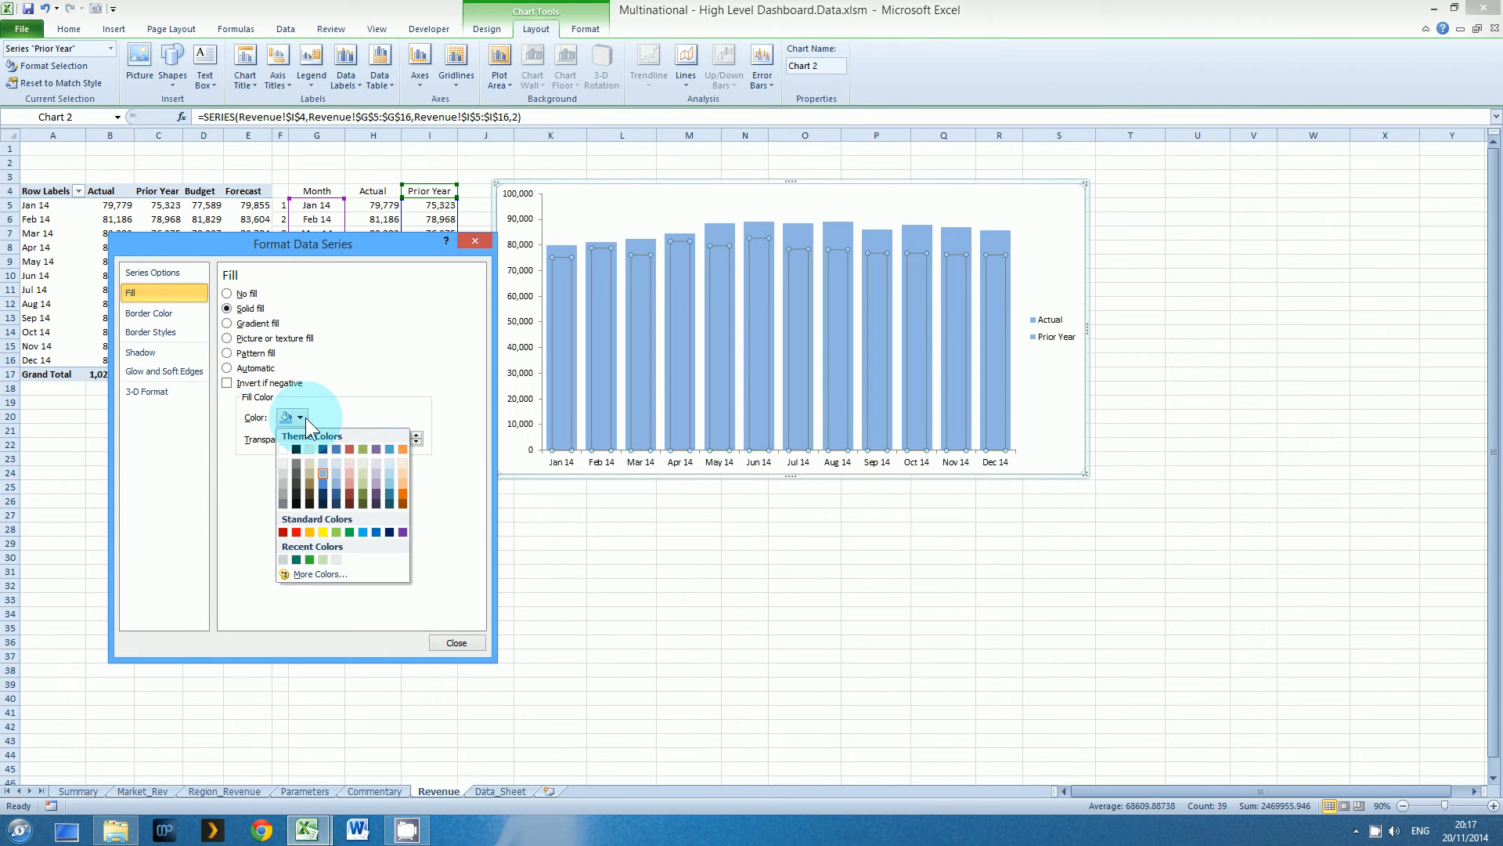
{"action": "left_click", "coordinate": [283, 493]}
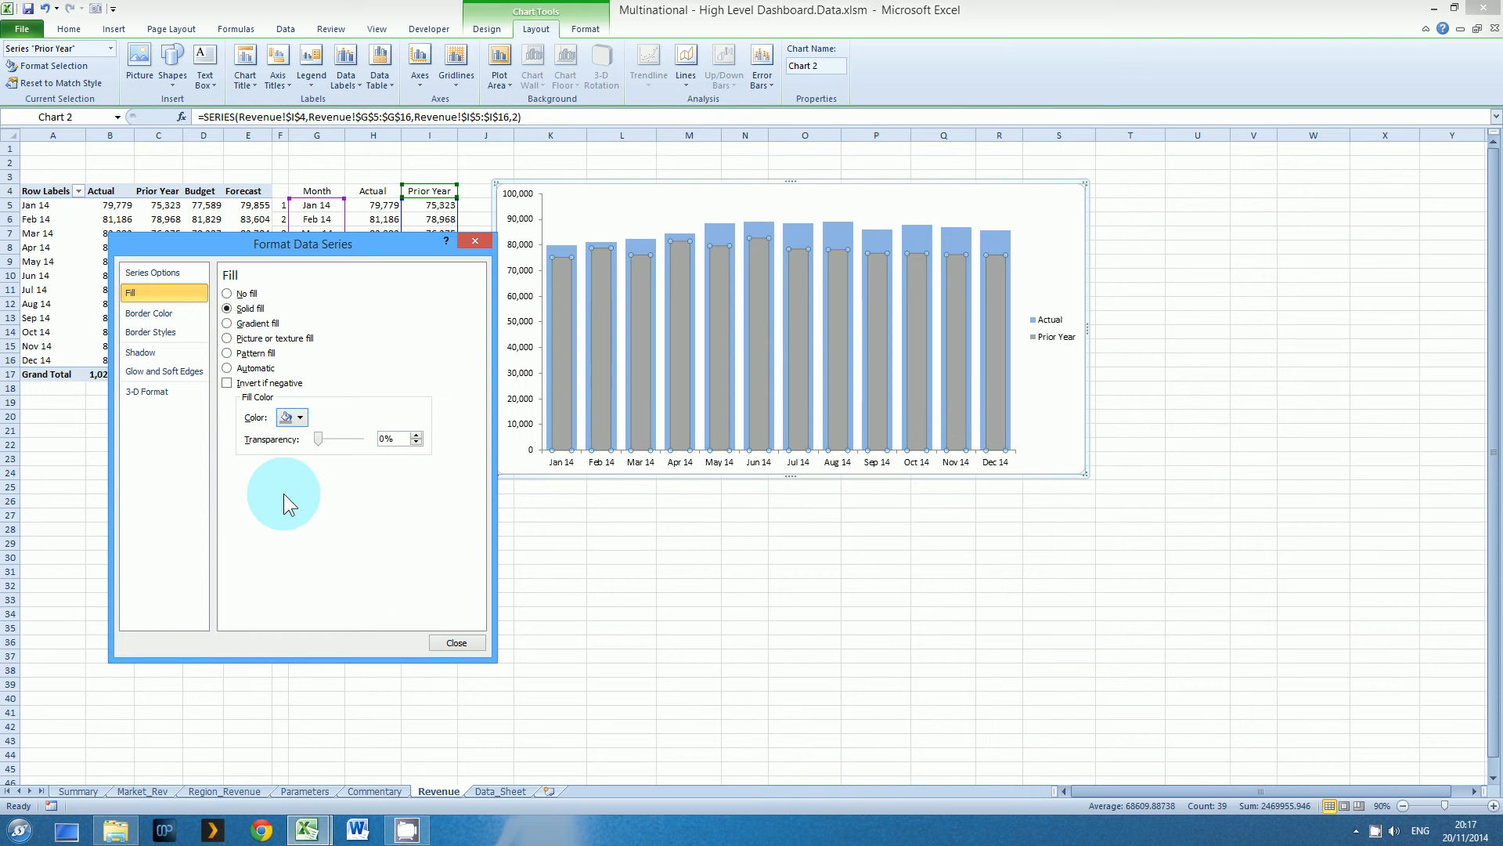
{"action": "left_click", "coordinate": [457, 642]}
{"action": "left_click", "coordinate": [434, 640]}
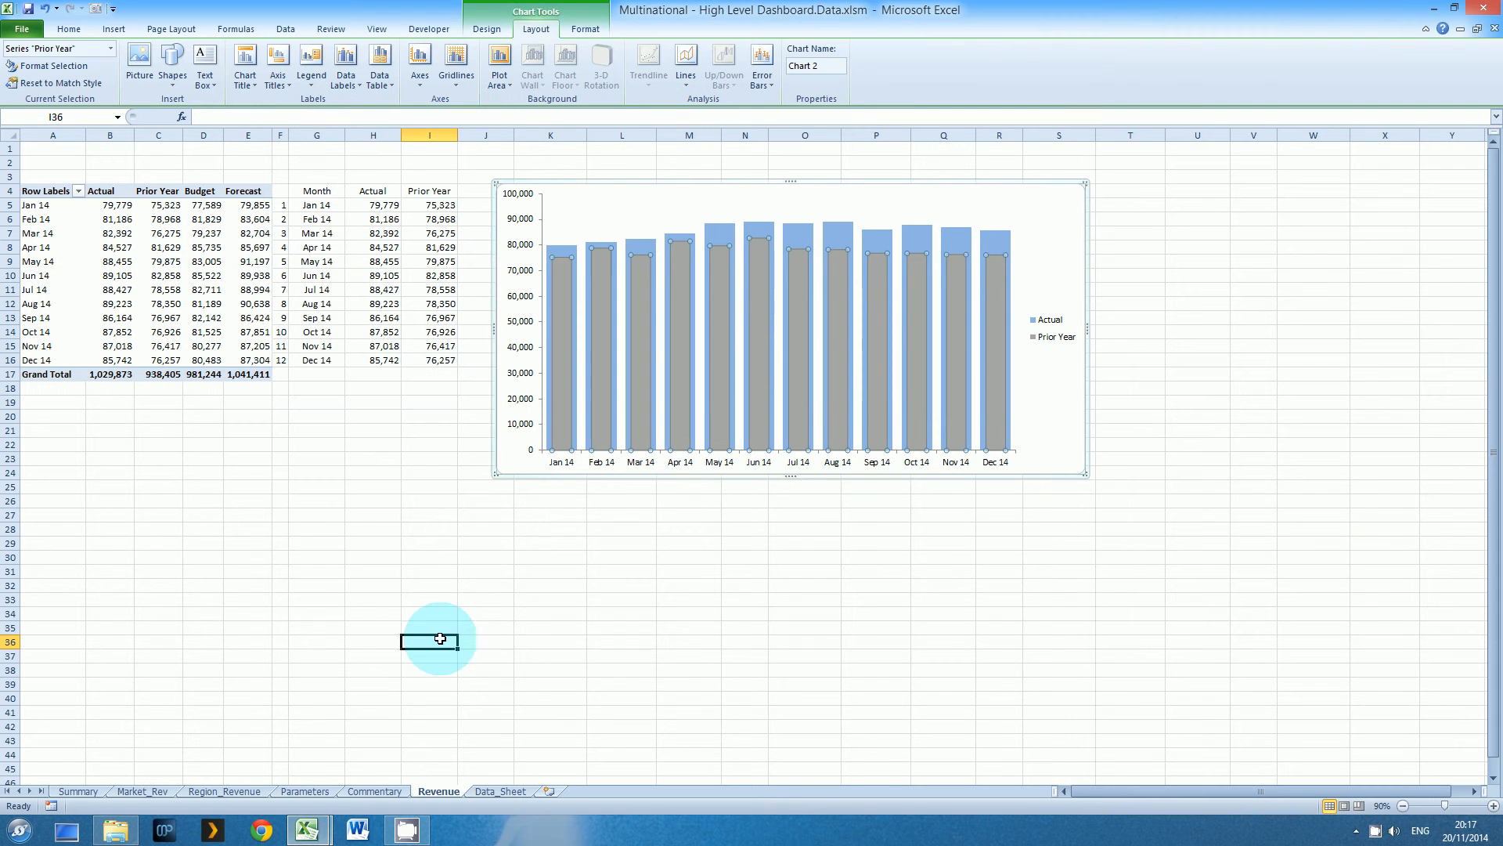
Remove the outer border of the chart area by setting its border colour to No line
{"action": "left_click", "coordinate": [1043, 323]}
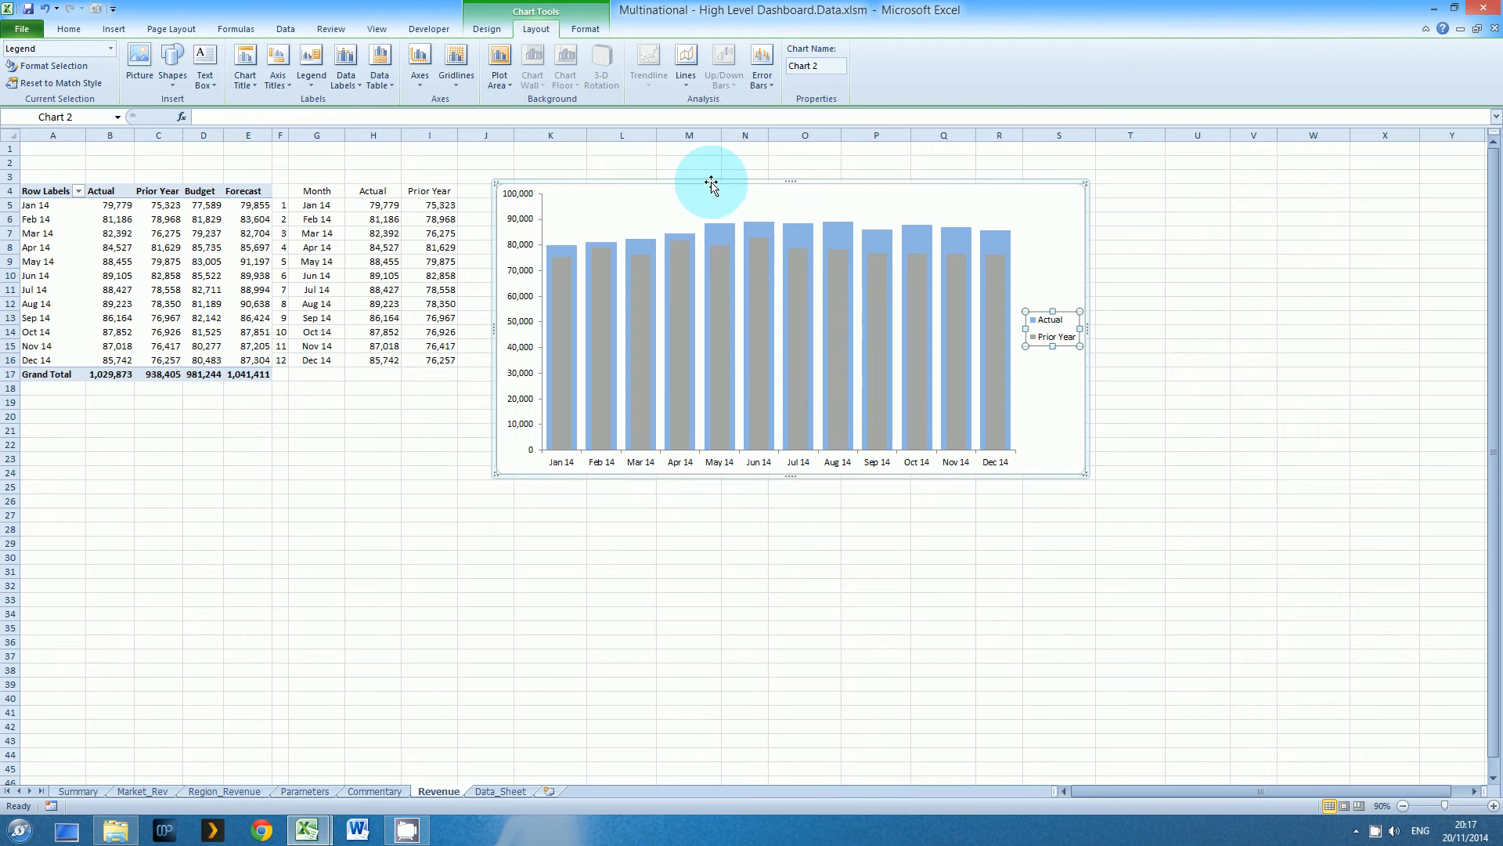
{"action": "left_click", "coordinate": [1198, 277]}
{"action": "left_click", "coordinate": [1018, 188]}
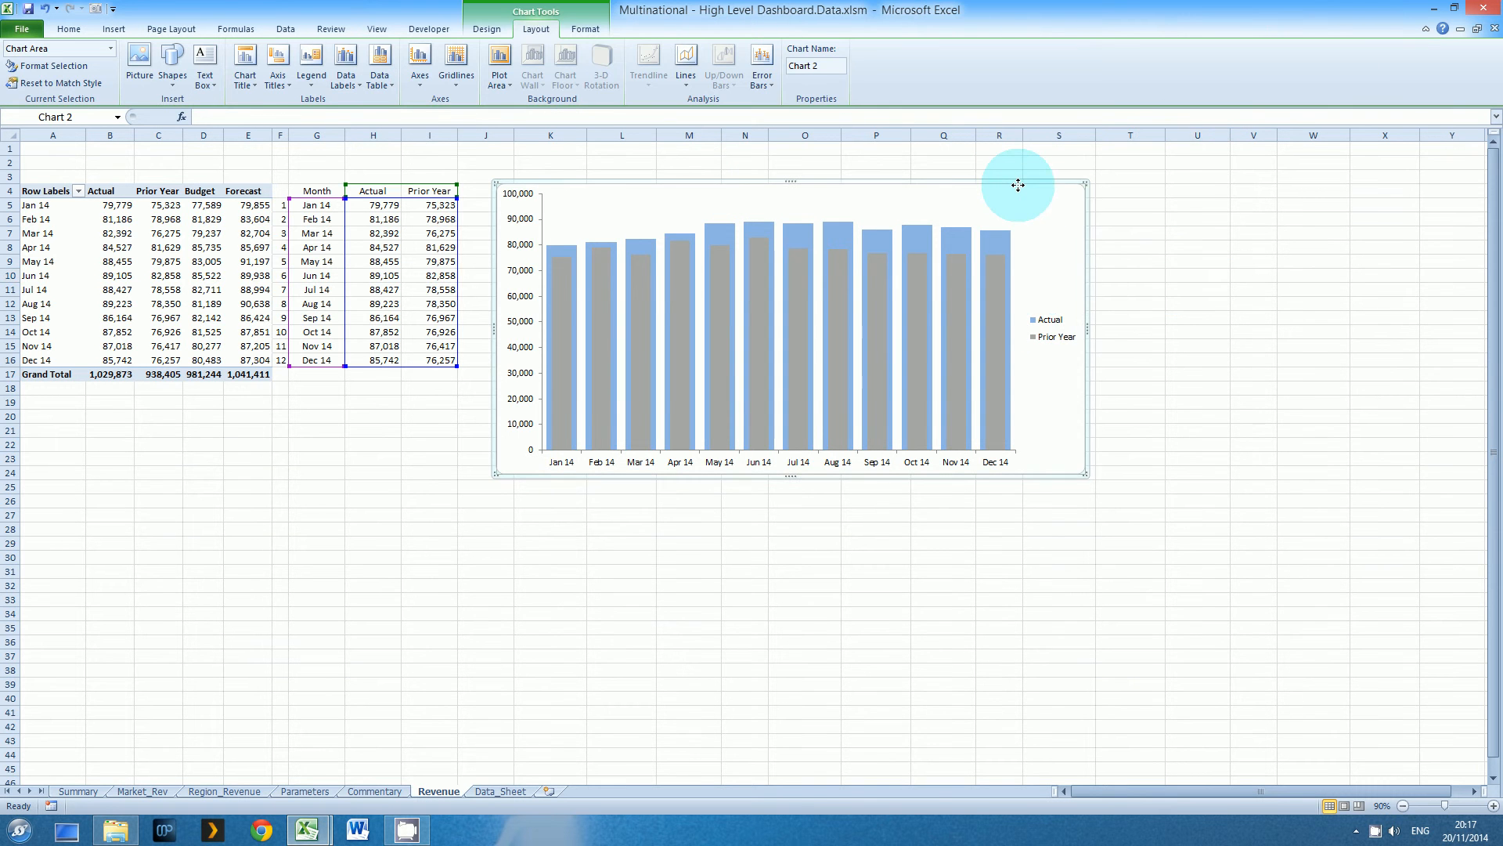
{"action": "right_click", "coordinate": [1020, 189]}
{"action": "left_click", "coordinate": [1079, 459]}
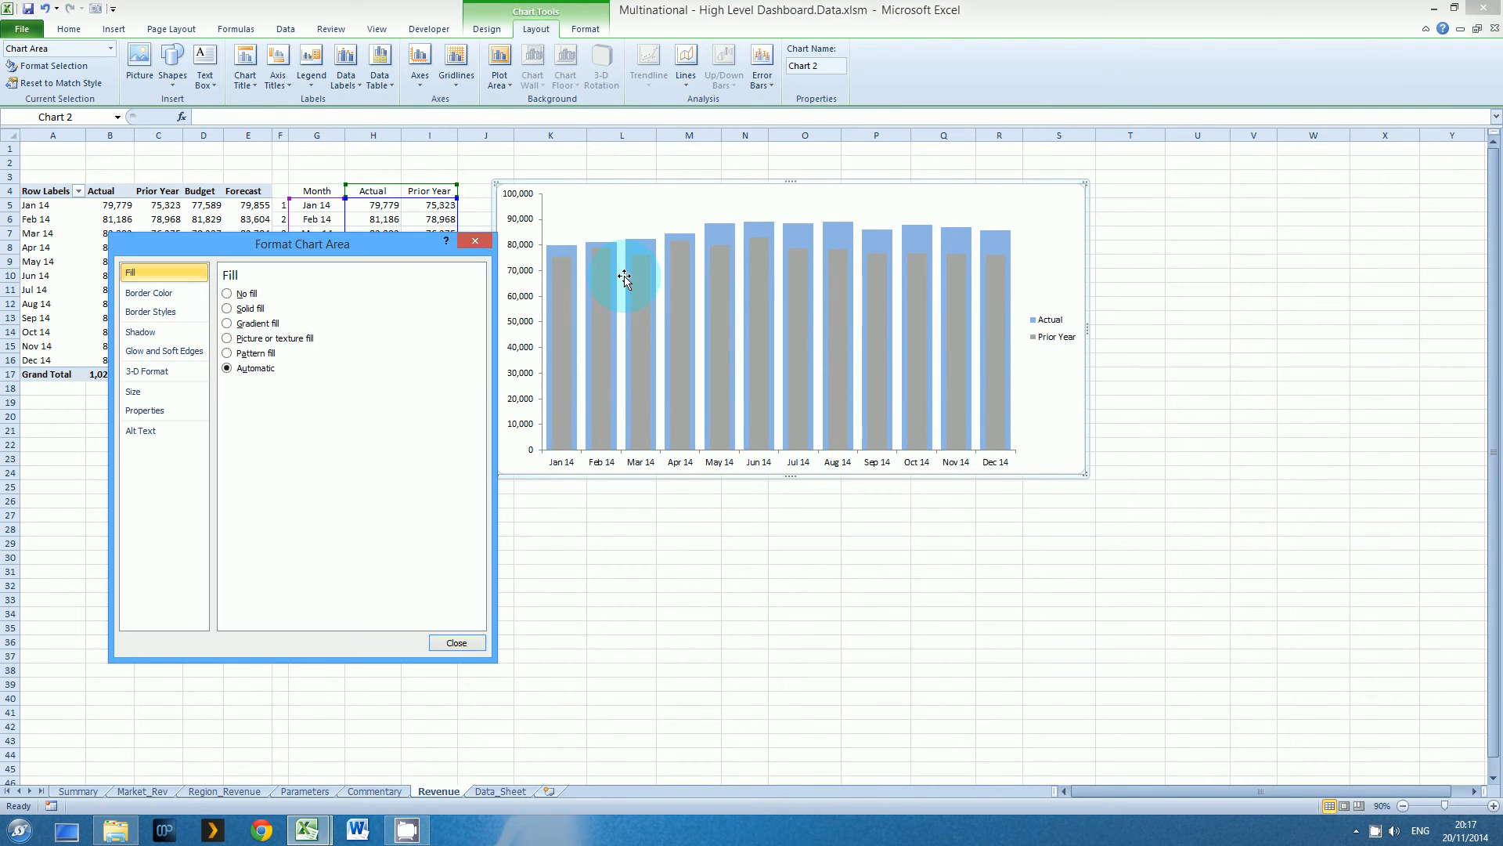
{"action": "left_click", "coordinate": [156, 292]}
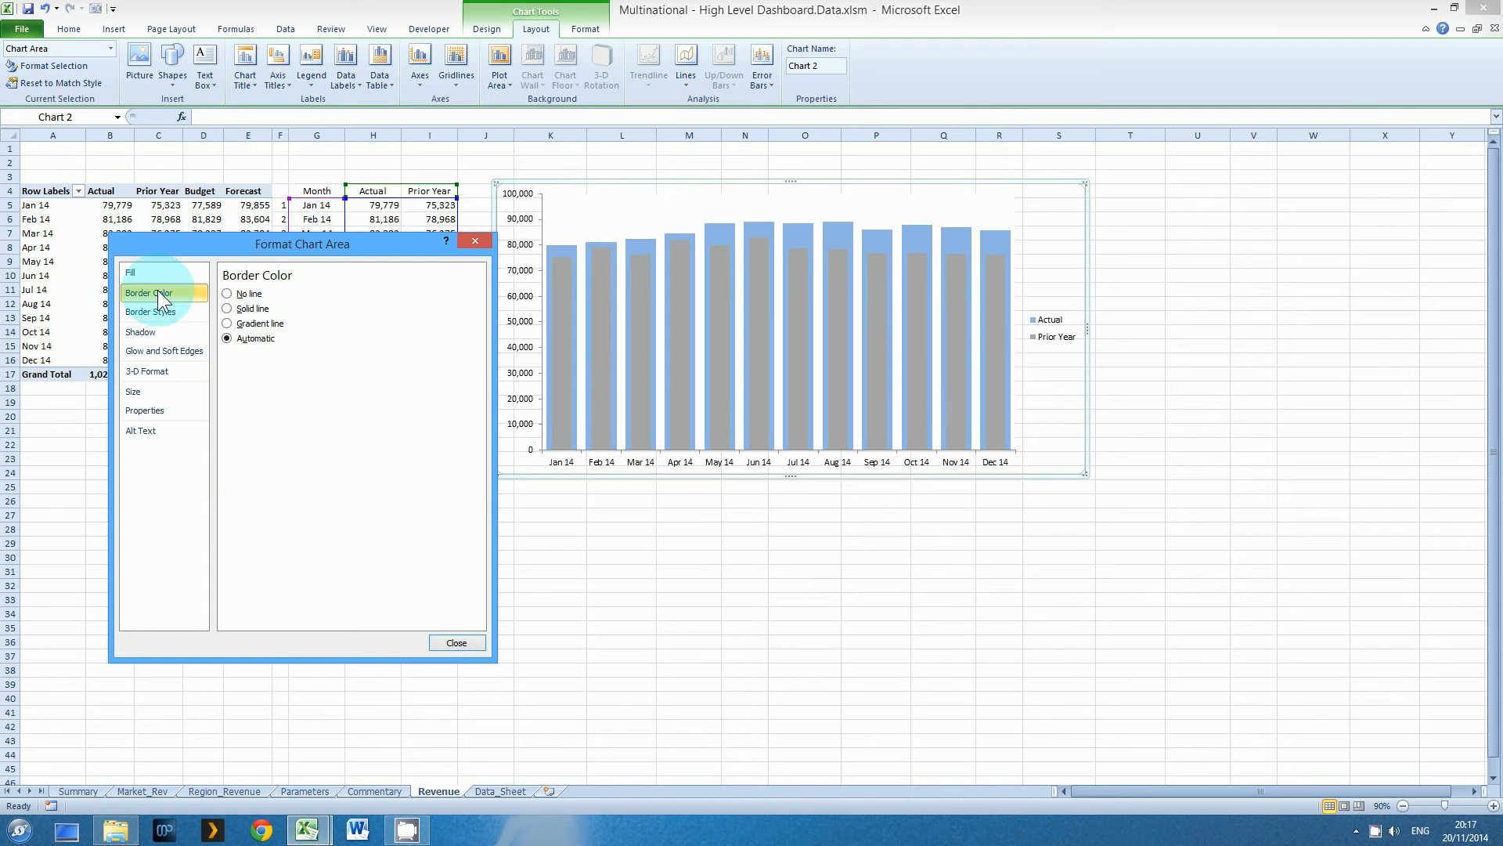
{"action": "left_click", "coordinate": [227, 295]}
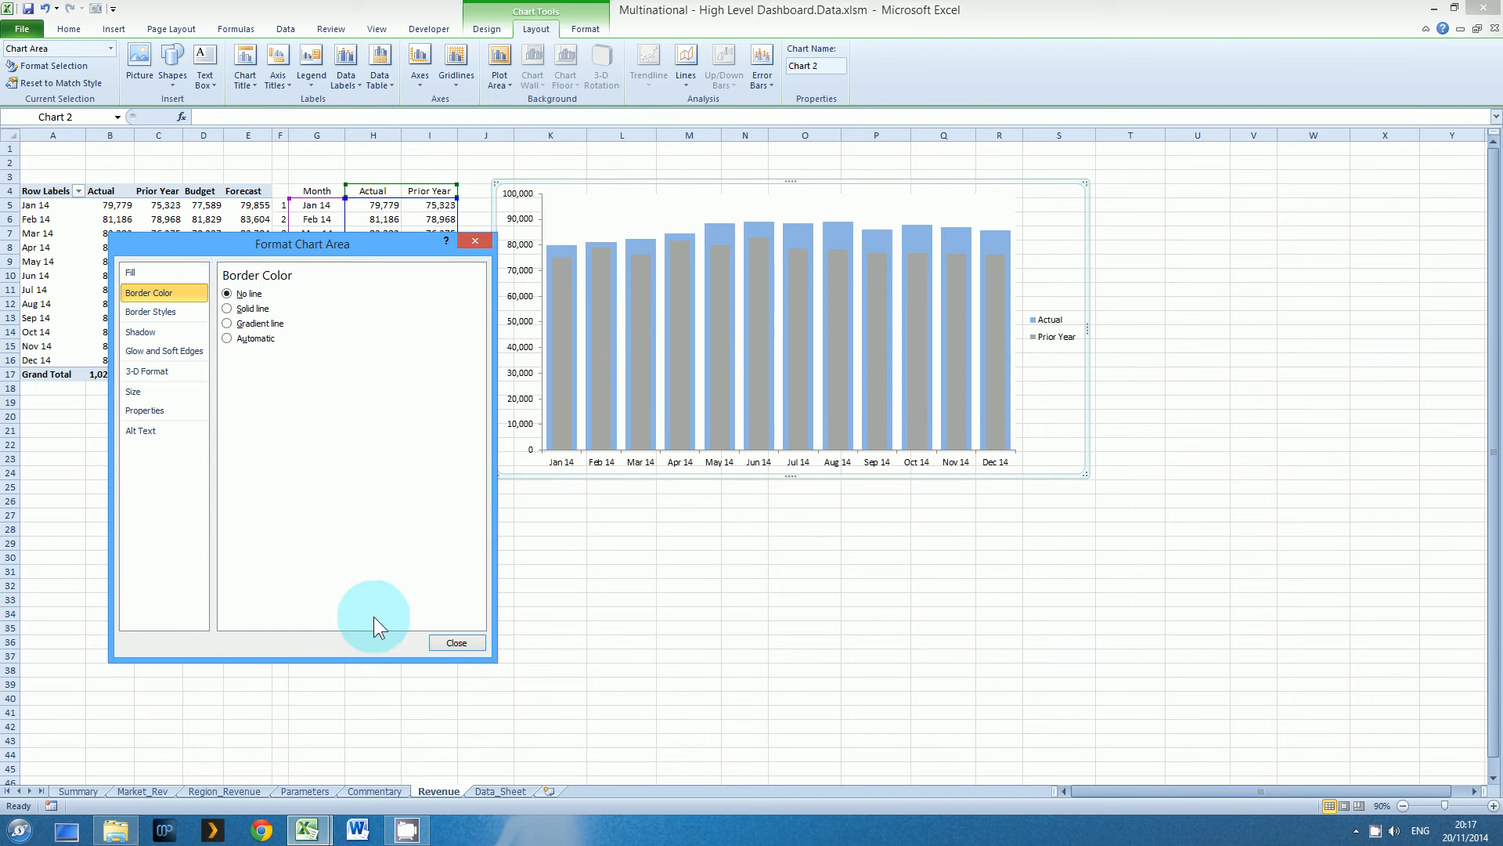
Remove the border around the chart's plot area by setting its border colour to No line
{"action": "left_click", "coordinate": [455, 643]}
{"action": "left_click", "coordinate": [449, 640]}
{"action": "left_click", "coordinate": [614, 210]}
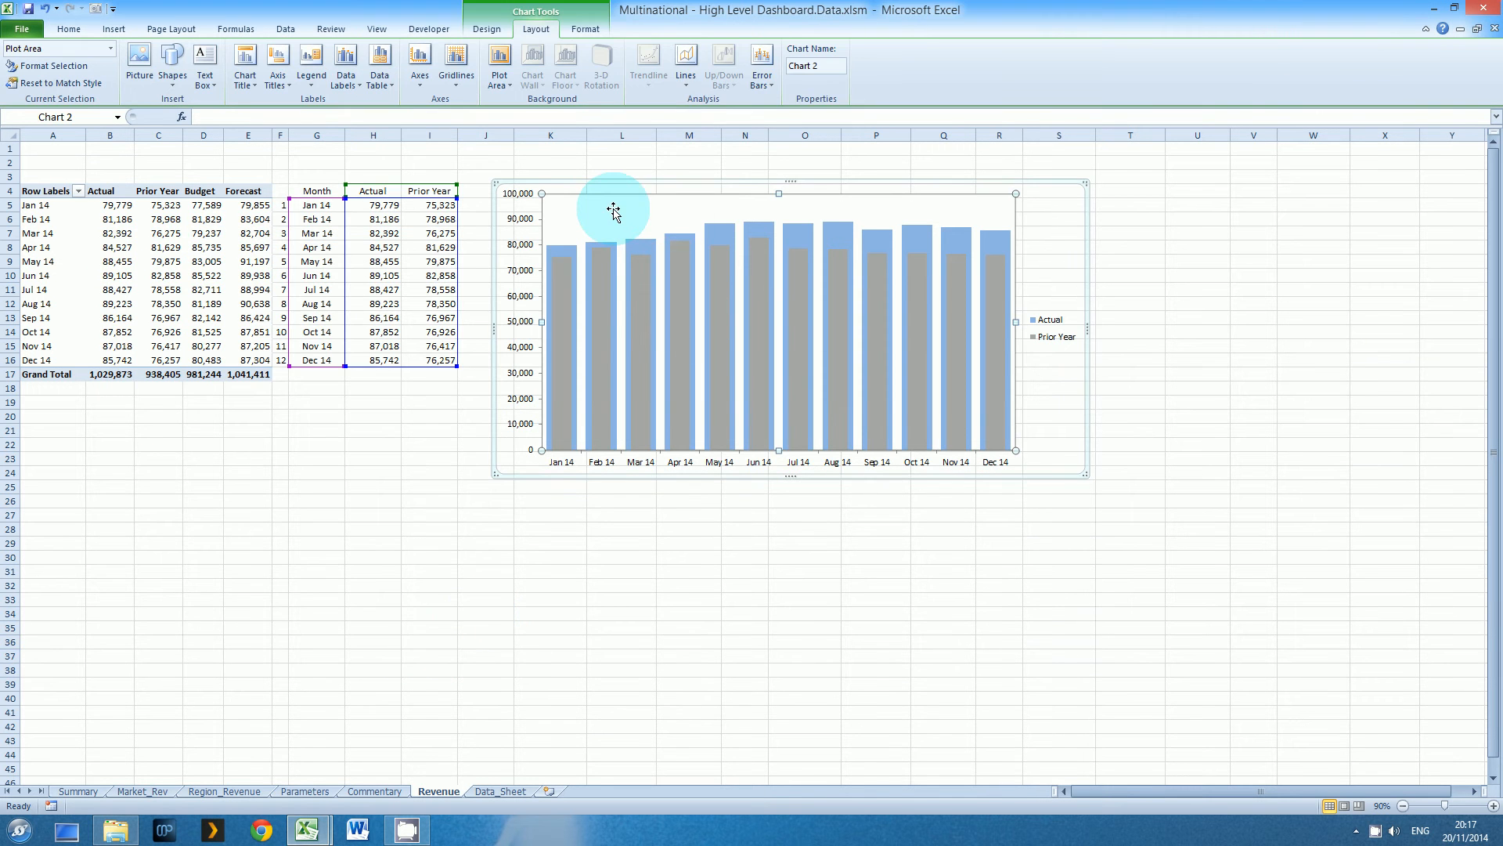
{"action": "right_click", "coordinate": [613, 208]}
{"action": "left_click", "coordinate": [662, 305]}
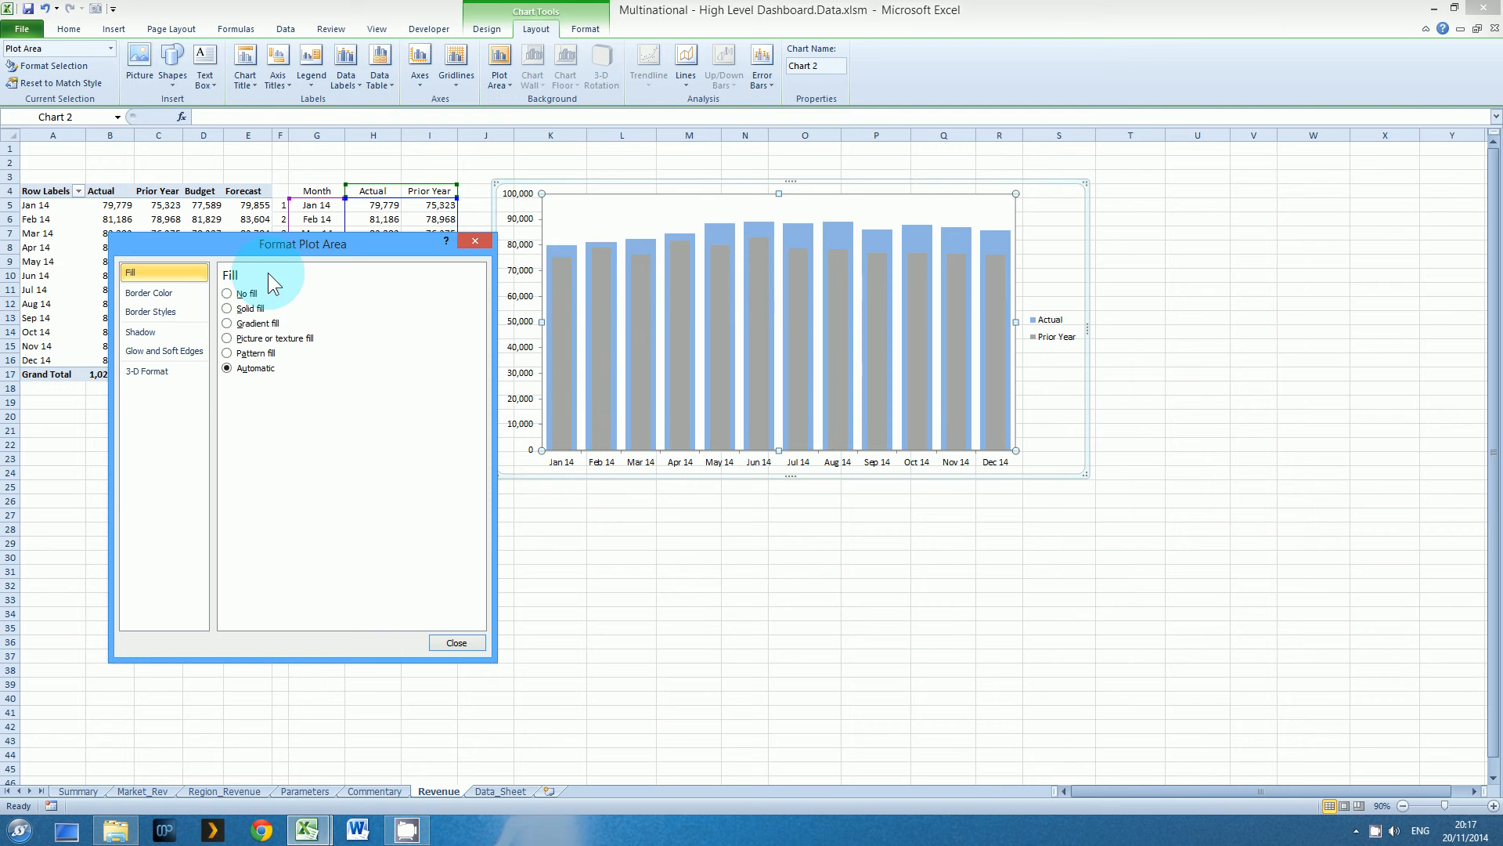
{"action": "left_click", "coordinate": [197, 295]}
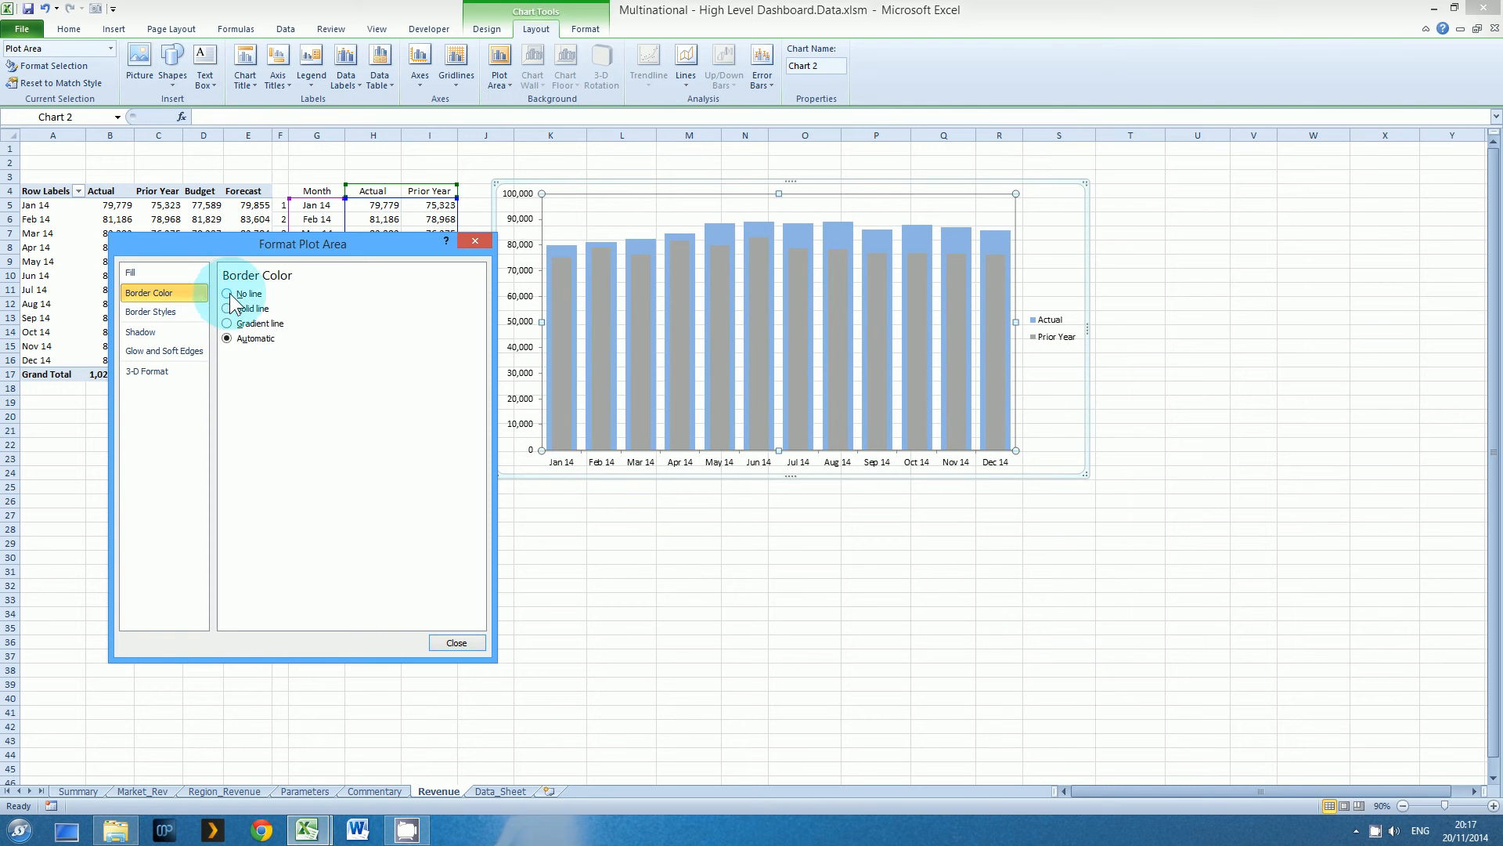
{"action": "left_click", "coordinate": [456, 643]}
{"action": "left_click", "coordinate": [451, 640]}
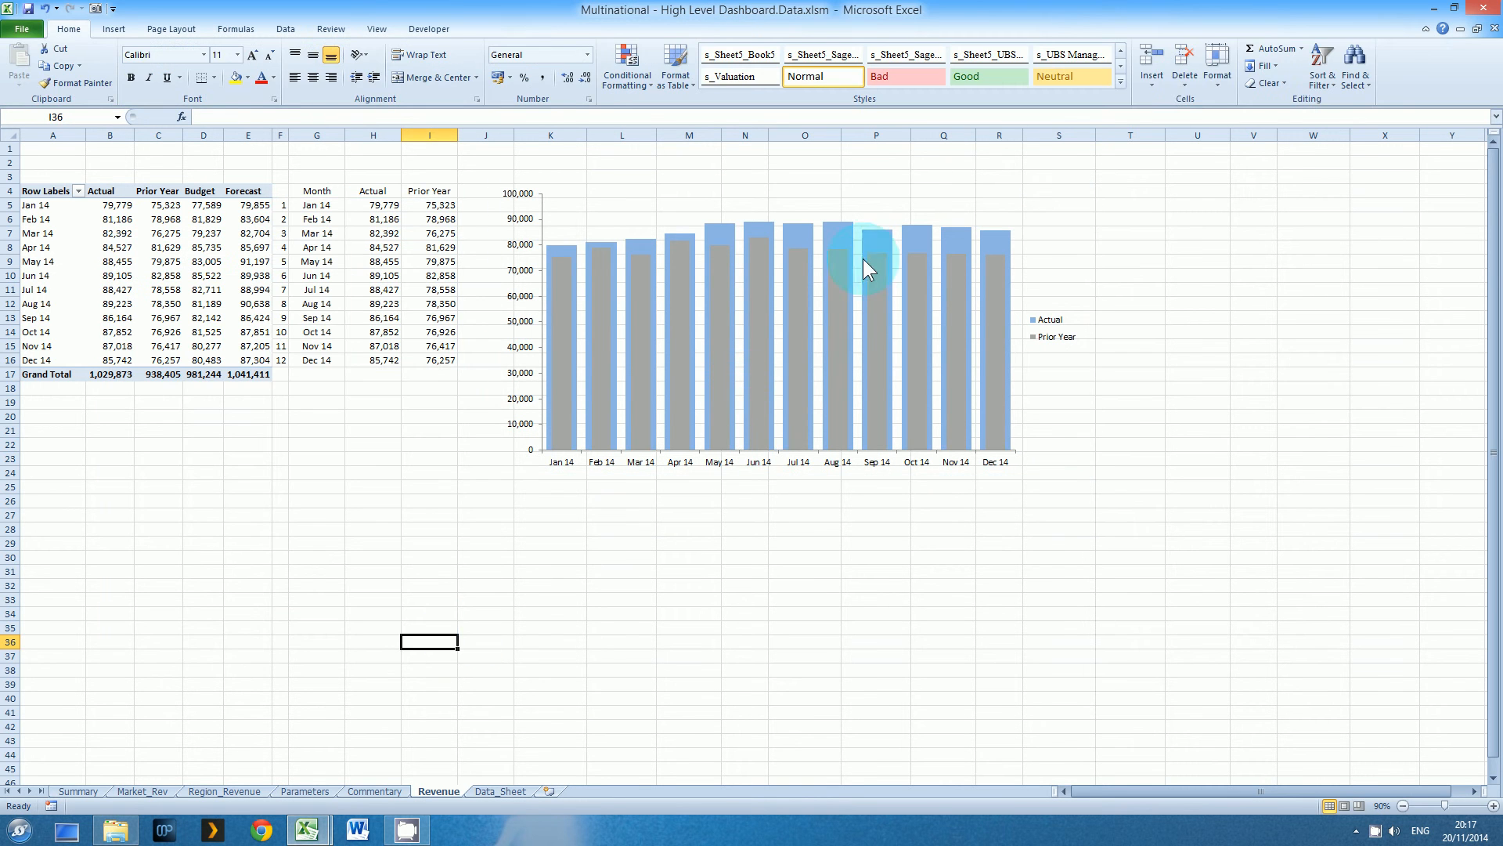
Cut the finished column chart from the Revenue sheet and paste it onto the Summary sheet
{"action": "left_click", "coordinate": [638, 215]}
{"action": "left_click", "coordinate": [636, 184]}
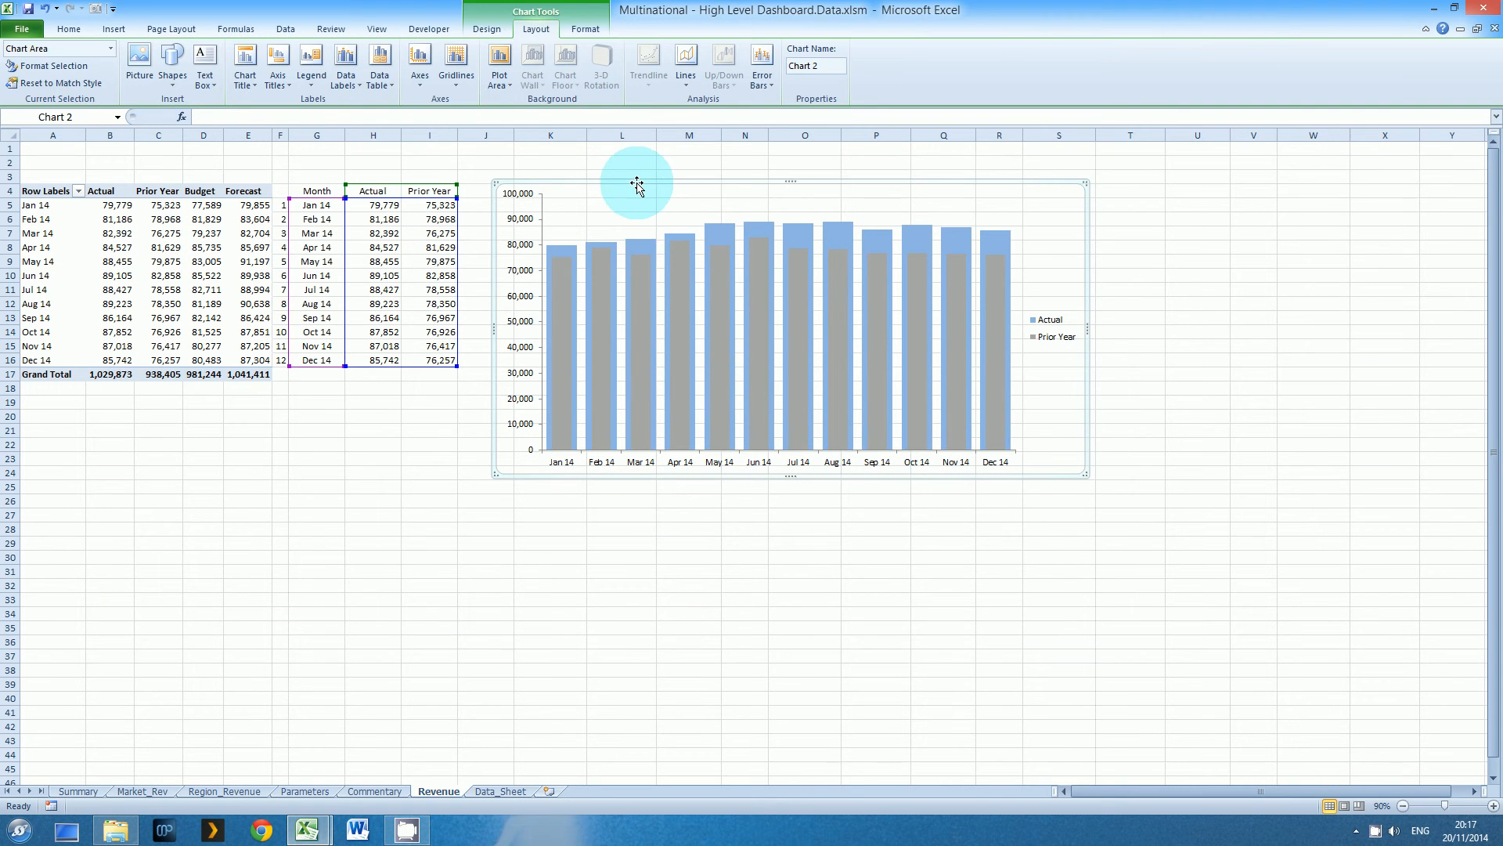
{"action": "key", "text": "ctrl+x"}
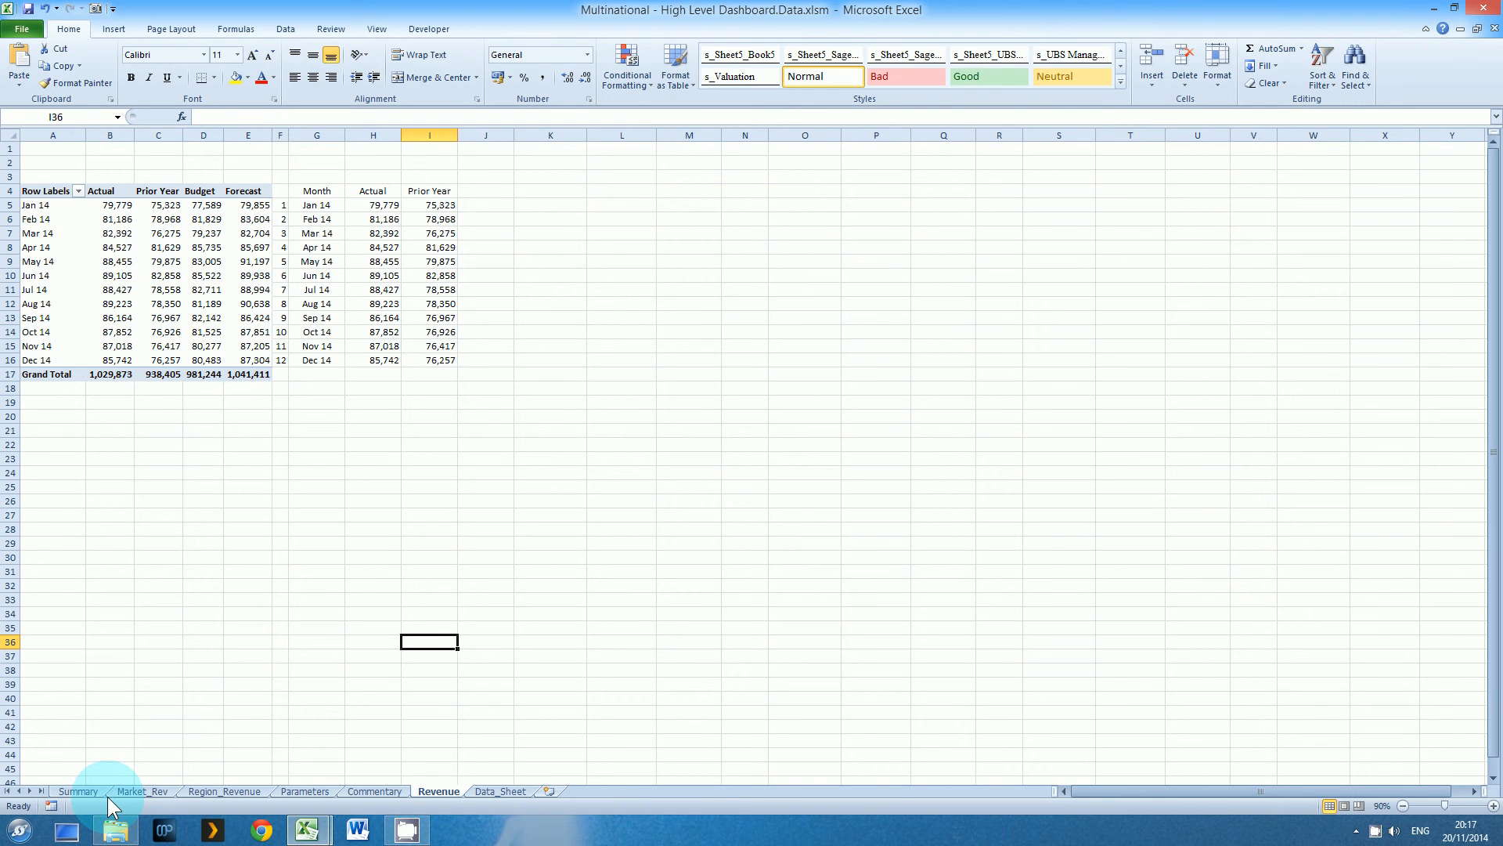
{"action": "left_click", "coordinate": [80, 791]}
{"action": "left_click", "coordinate": [731, 571]}
{"action": "key", "text": "ctrl+v"}
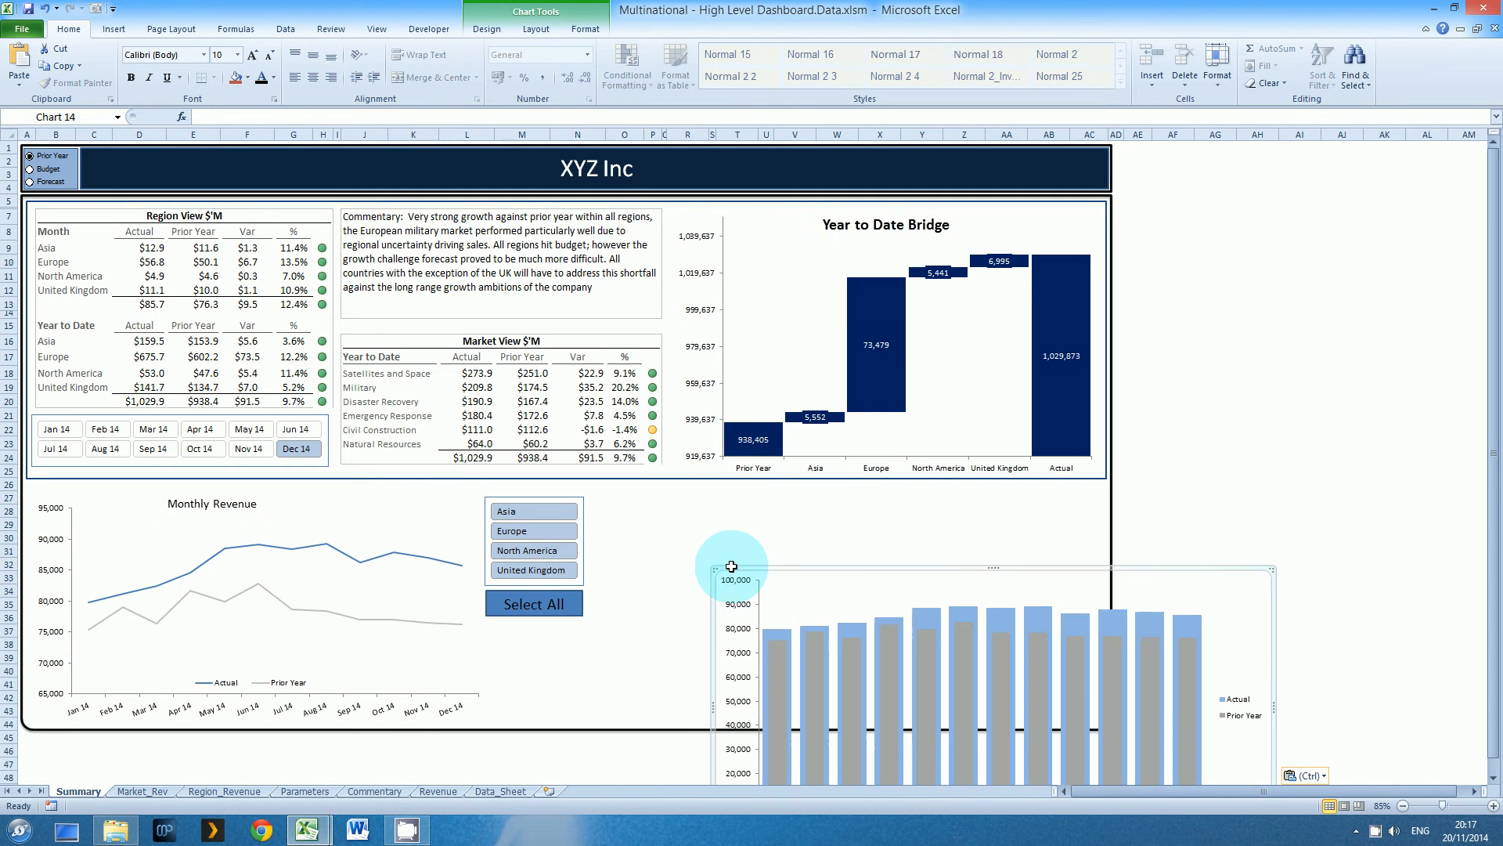
Position the pasted chart beside the region slicer and shrink it to fit inside the dashboard's lower frame
{"action": "left_click_drag", "start_coordinate": [831, 567], "coordinate": [712, 477]}
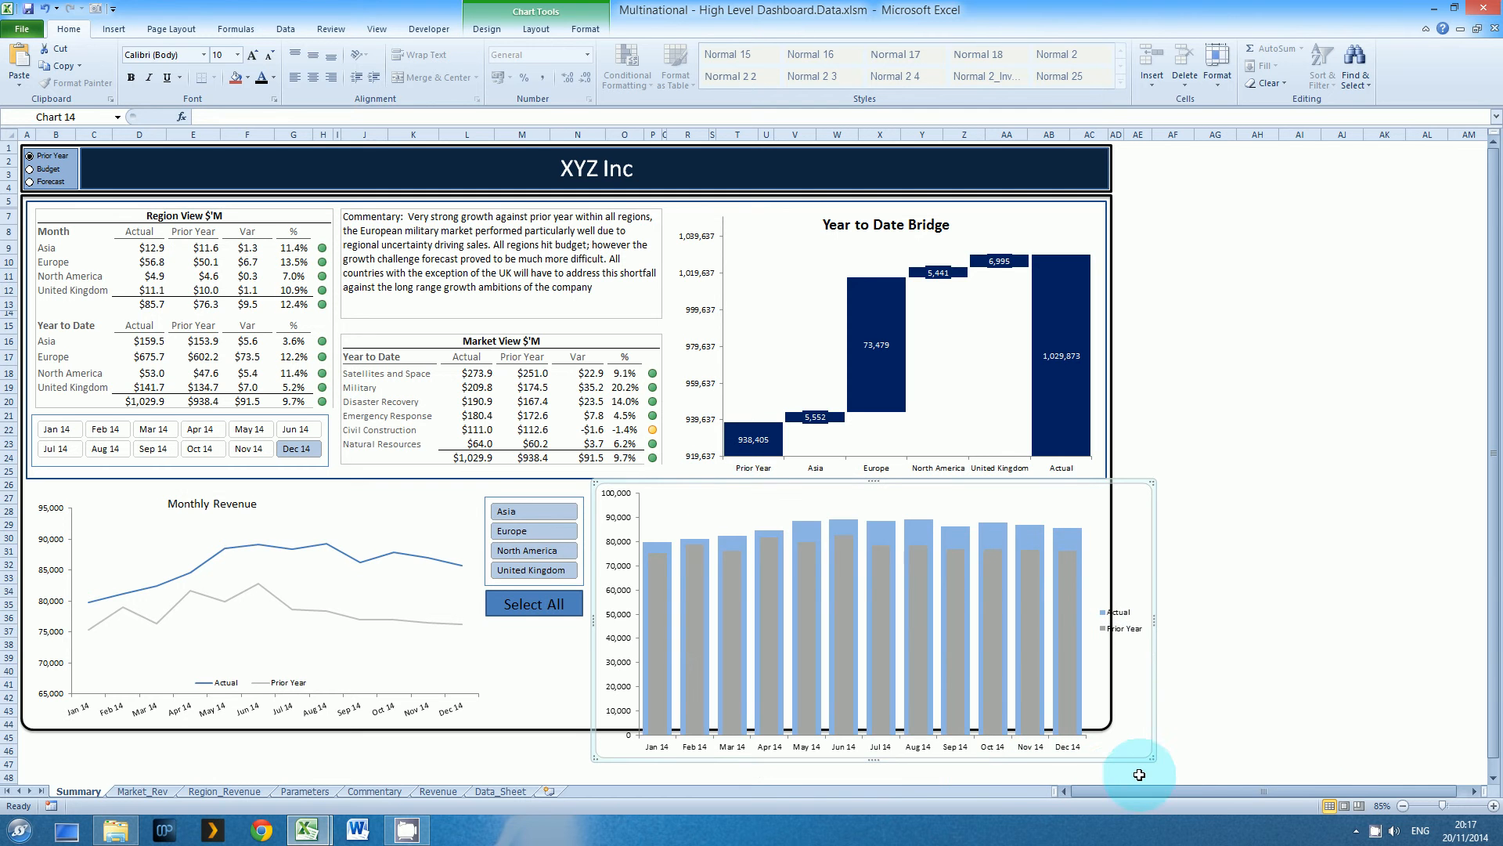
{"action": "left_click_drag", "start_coordinate": [1149, 758], "coordinate": [1099, 719]}
{"action": "left_click", "coordinate": [1251, 688]}
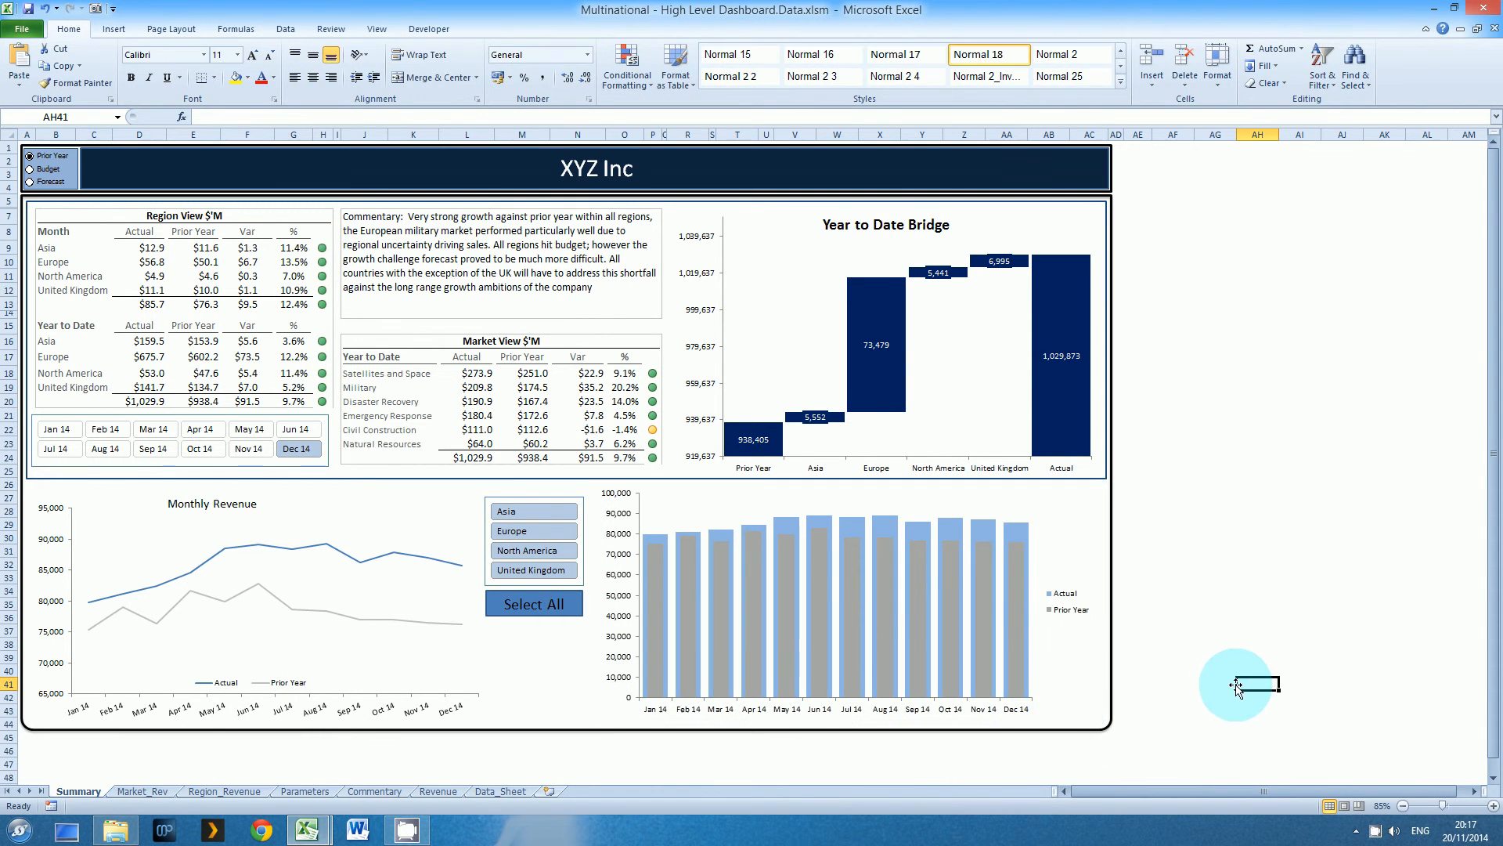
Using the Wayne Tech dashboard as reference, widen the column chart's plot area and place the legend in one row at its upper right
{"action": "key", "text": "alt+Tab"}
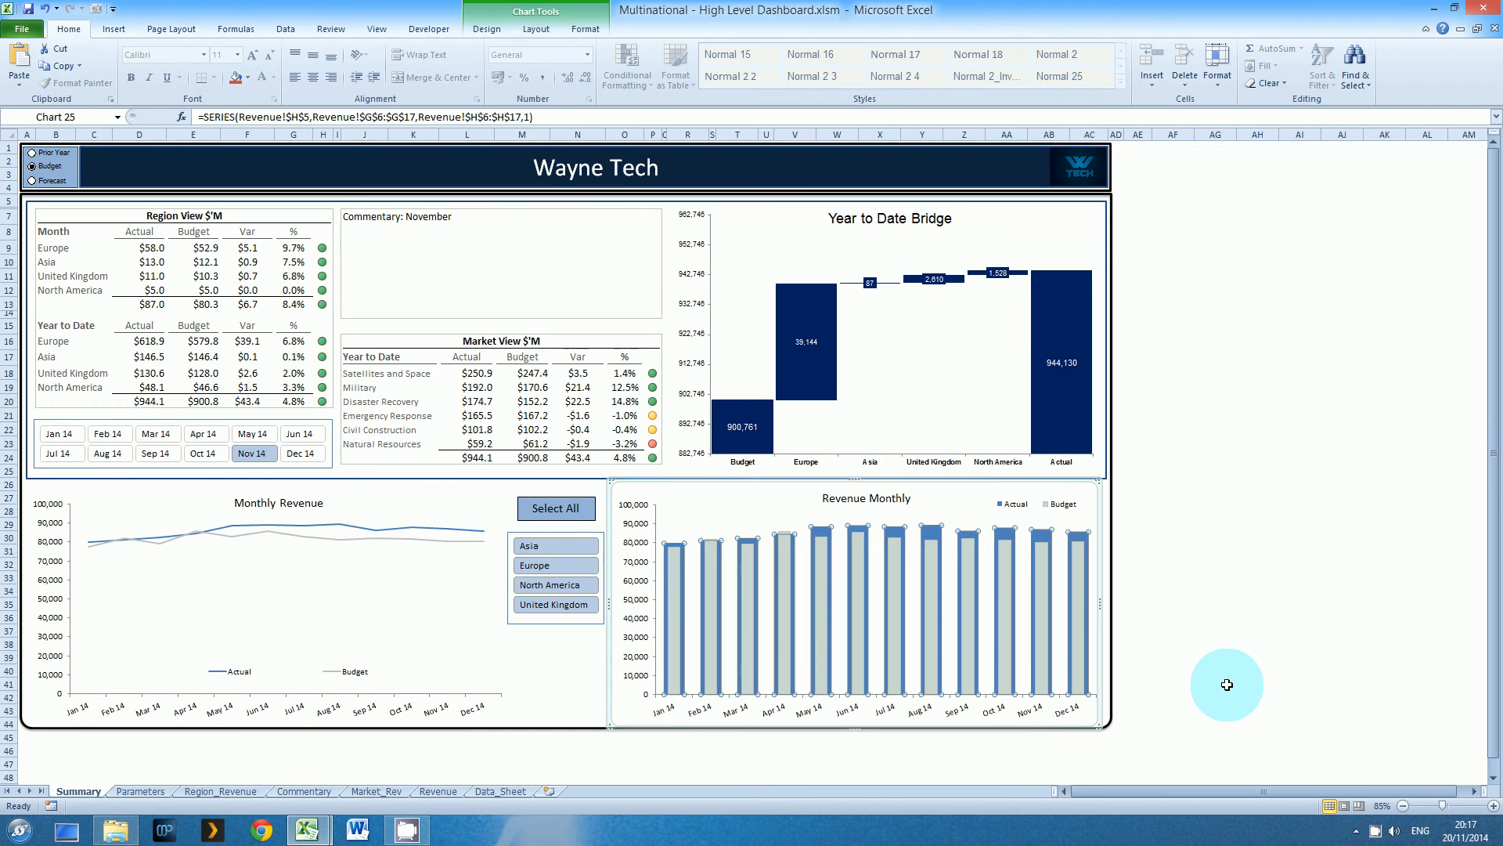
{"action": "key", "text": "alt+Tab"}
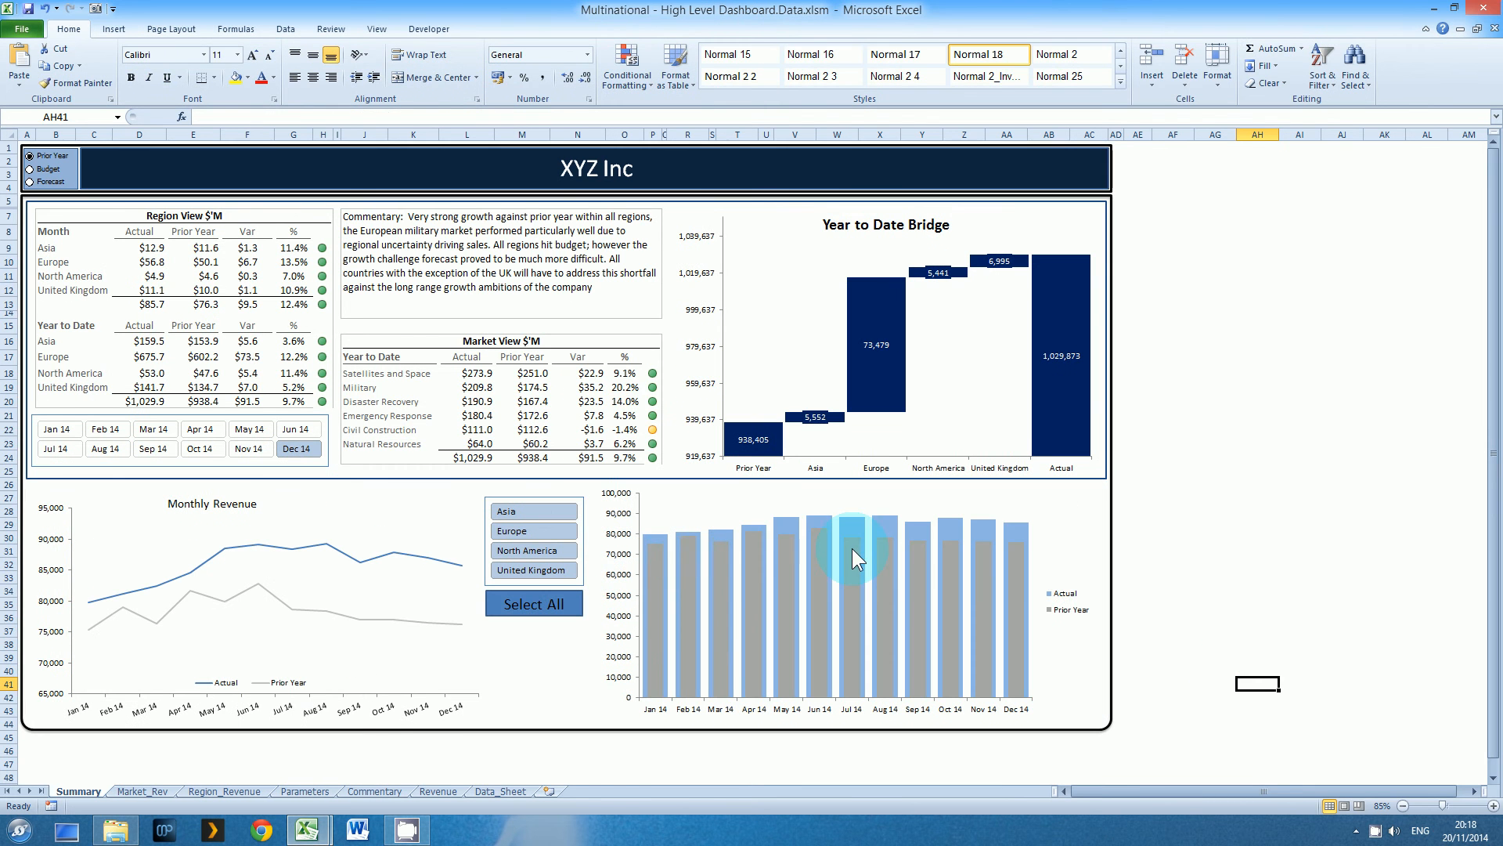
{"action": "left_click", "coordinate": [1068, 580]}
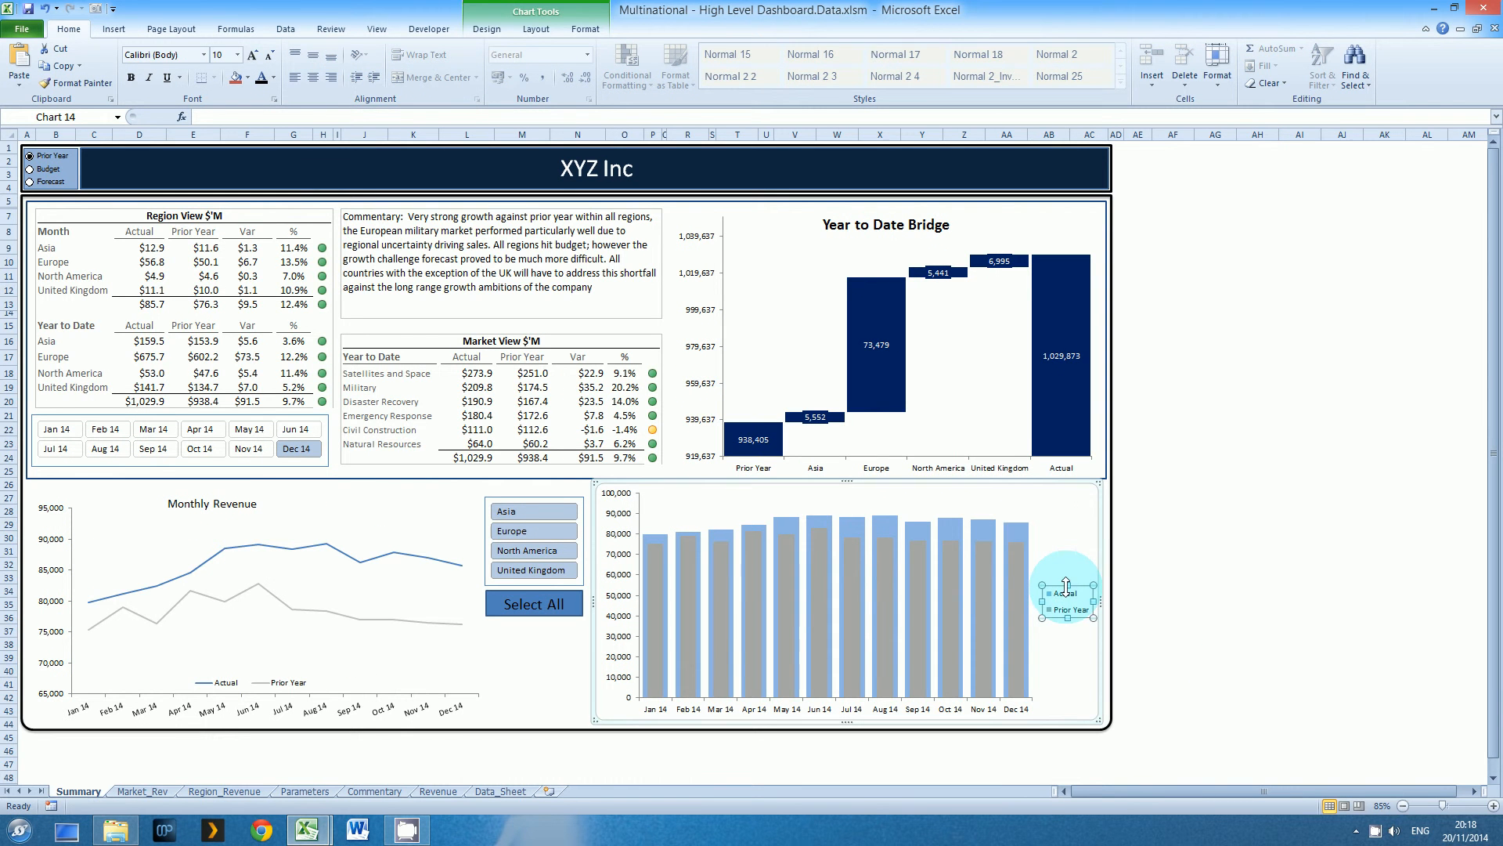
{"action": "left_click_drag", "start_coordinate": [1068, 580], "coordinate": [987, 485]}
{"action": "left_click", "coordinate": [1019, 598]}
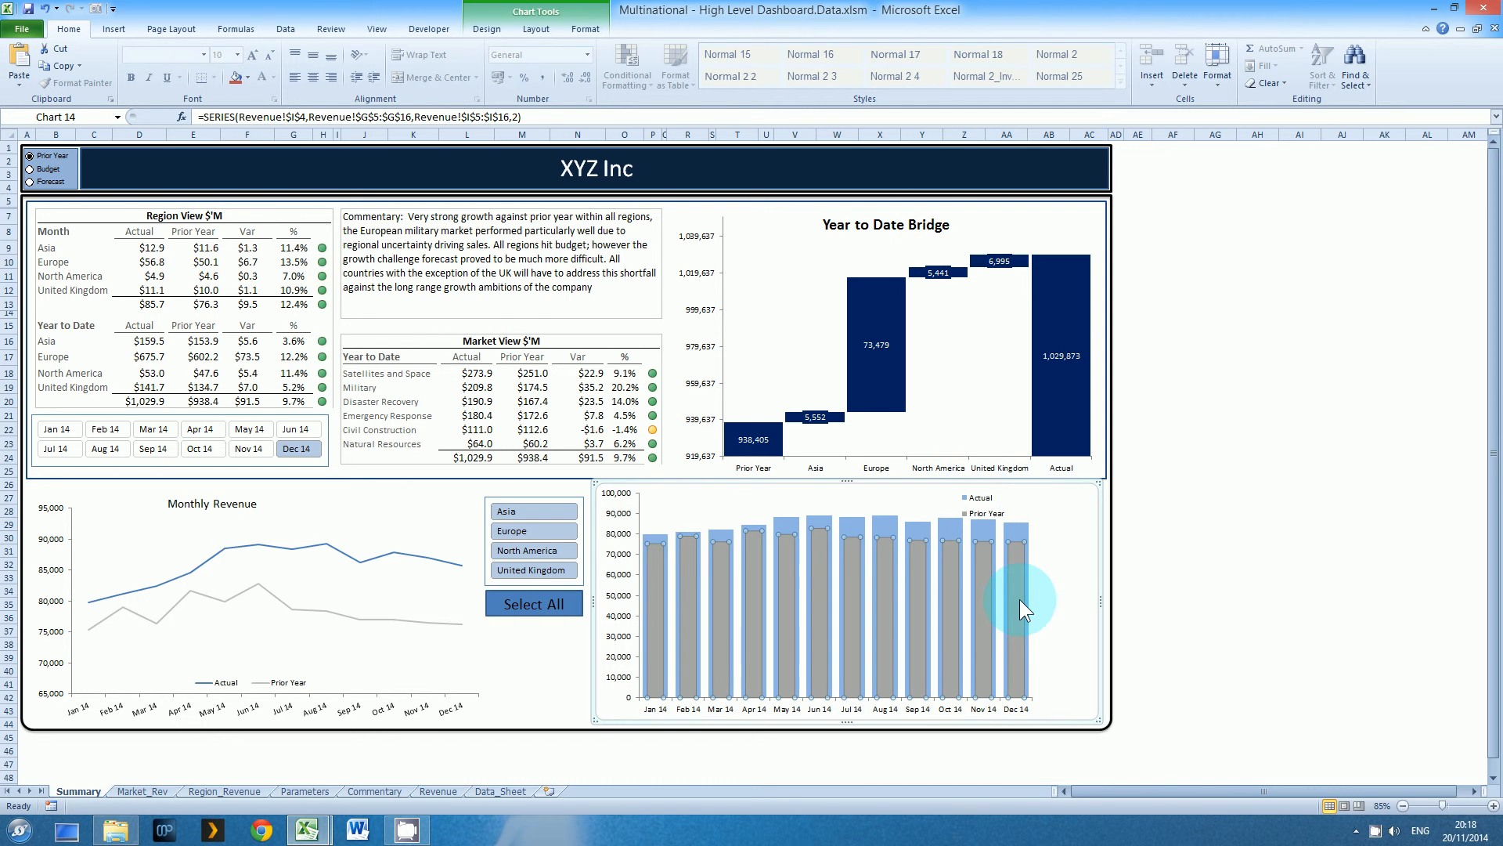
{"action": "left_click", "coordinate": [1018, 515]}
{"action": "left_click", "coordinate": [914, 507]}
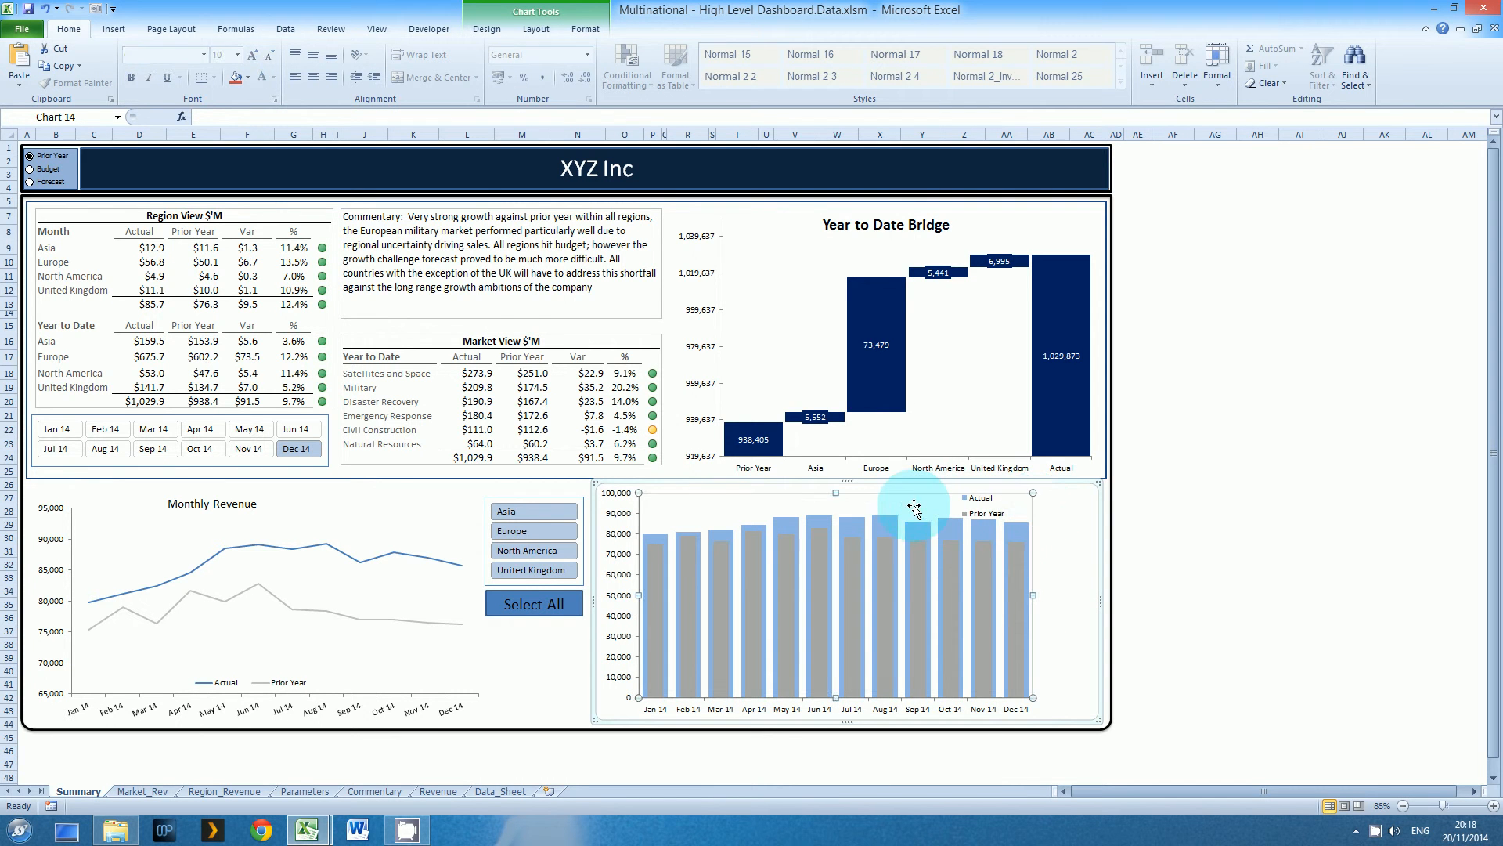
{"action": "left_click_drag", "start_coordinate": [1031, 594], "coordinate": [1083, 595]}
{"action": "left_click_drag", "start_coordinate": [988, 523], "coordinate": [1018, 509]}
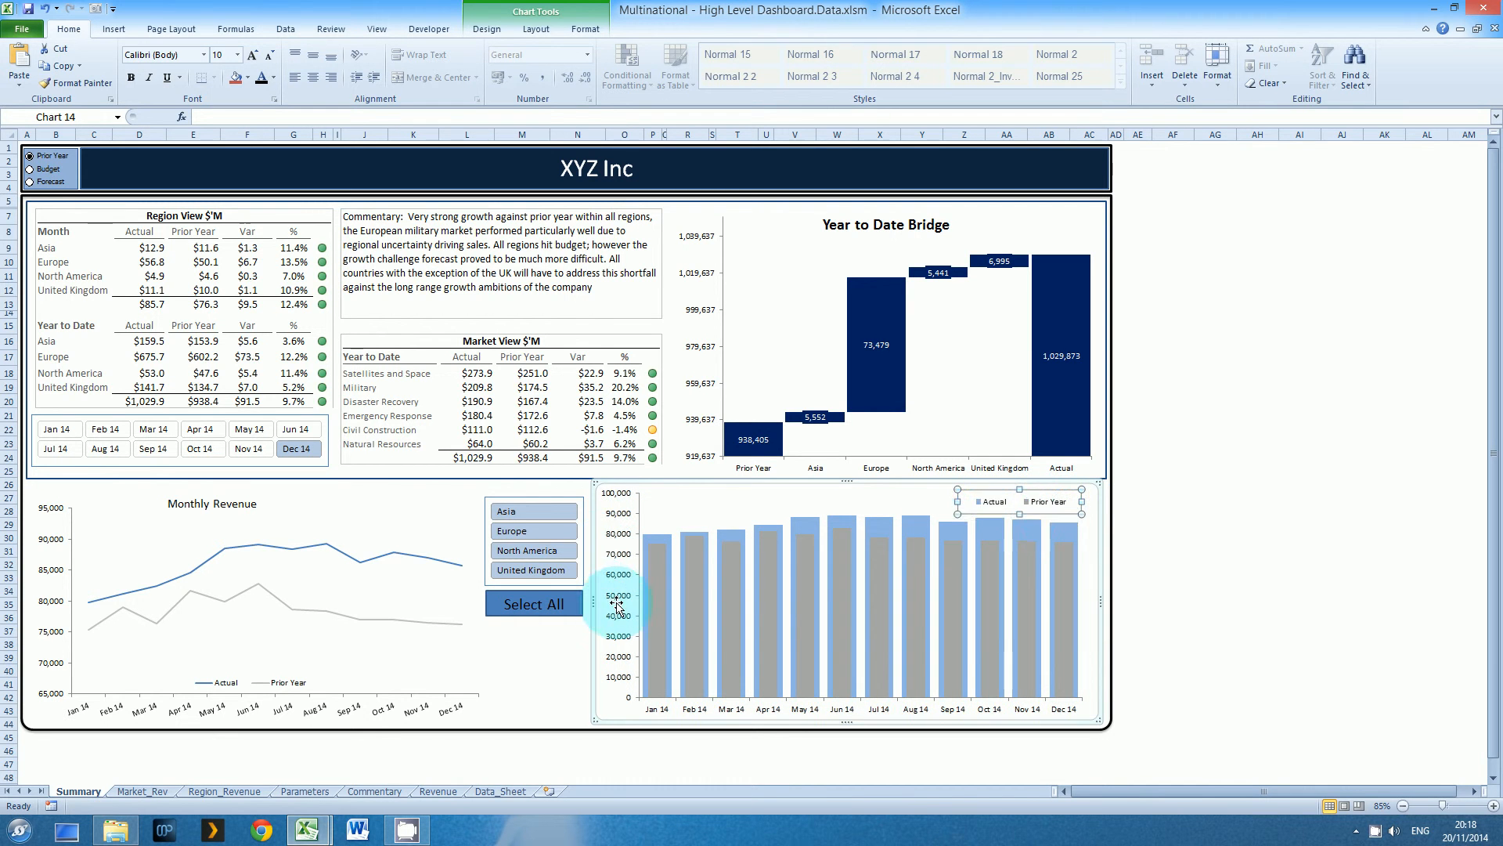
Add a Centered Overlay Title to the column chart
{"action": "left_click", "coordinate": [656, 598]}
{"action": "left_click", "coordinate": [664, 536]}
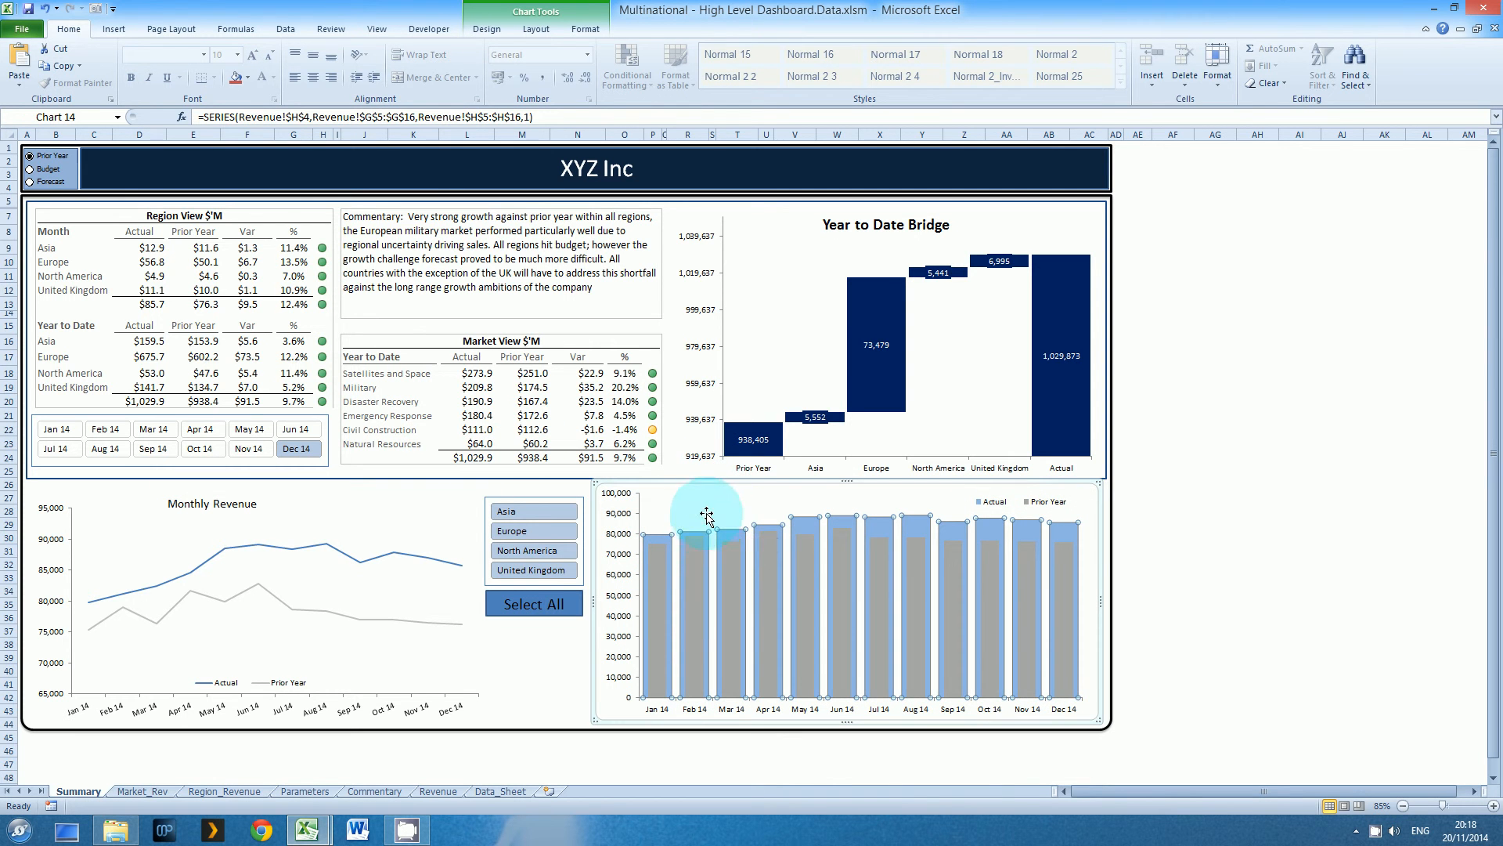
{"action": "left_click", "coordinate": [736, 510]}
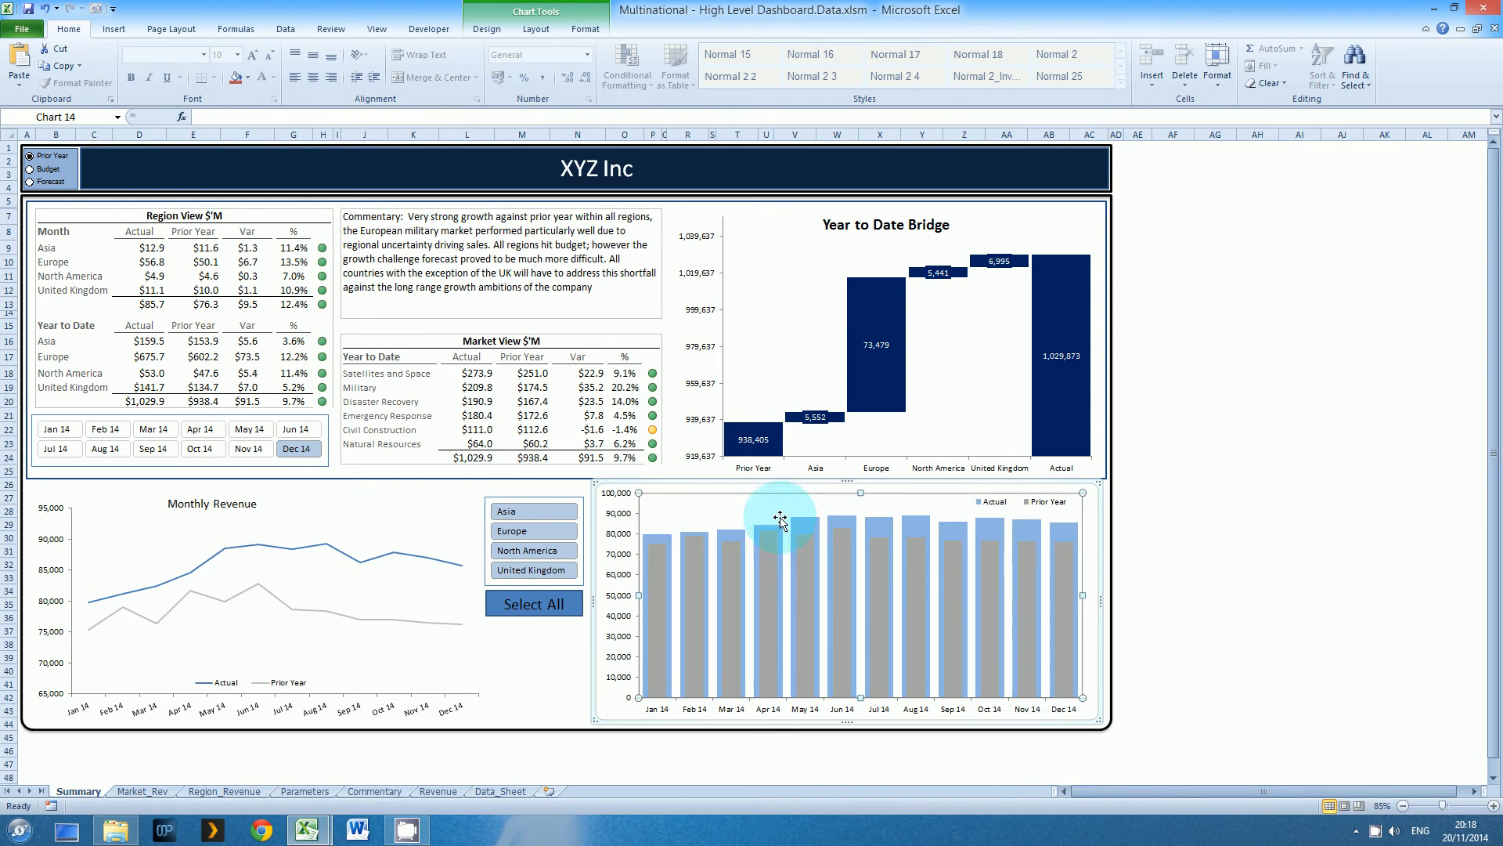
{"action": "left_click", "coordinate": [493, 29]}
{"action": "left_click", "coordinate": [536, 29]}
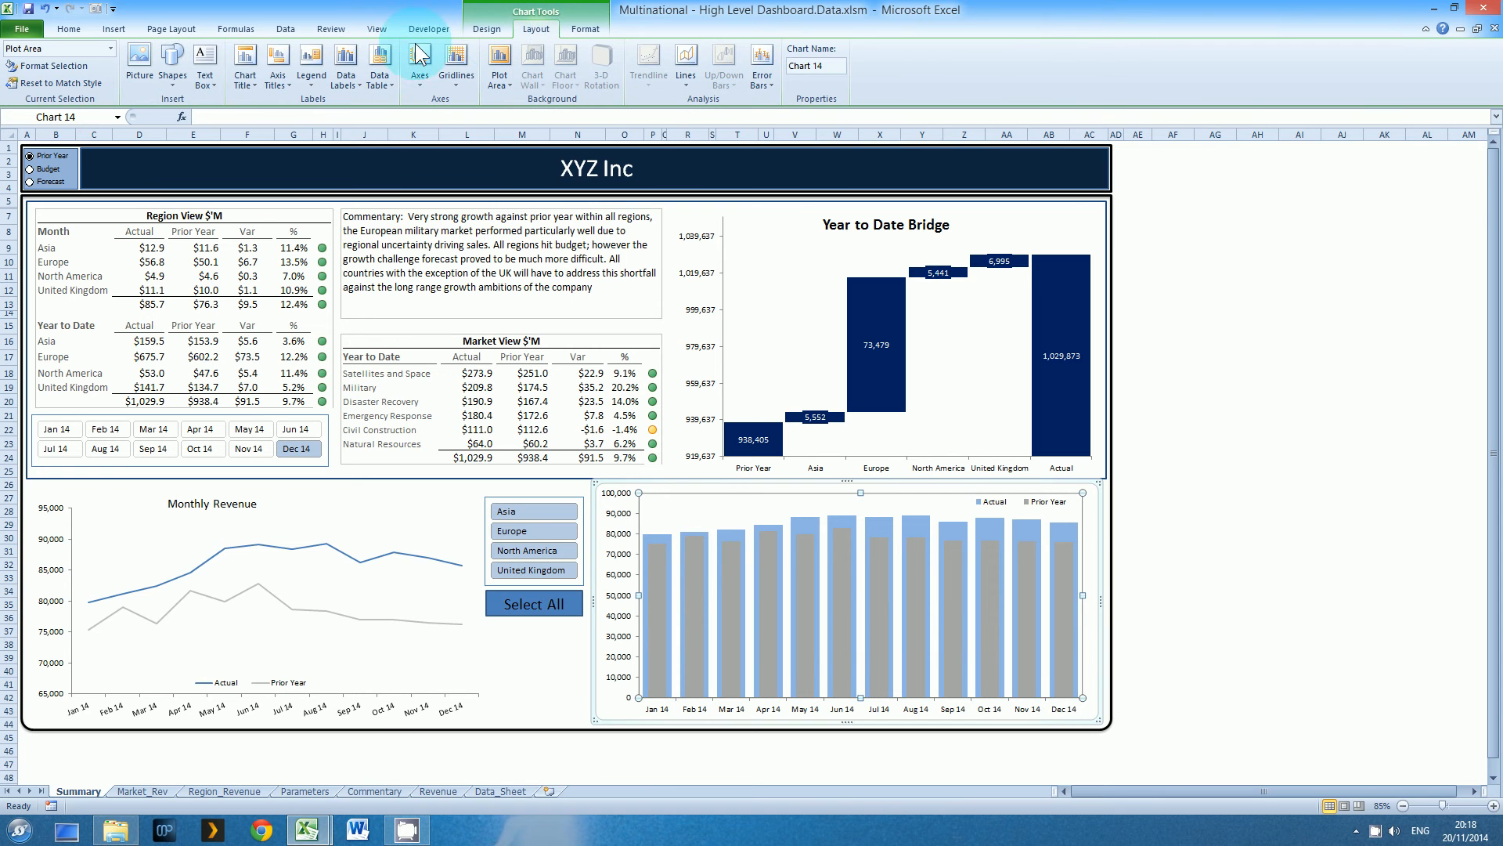
{"action": "left_click", "coordinate": [259, 82]}
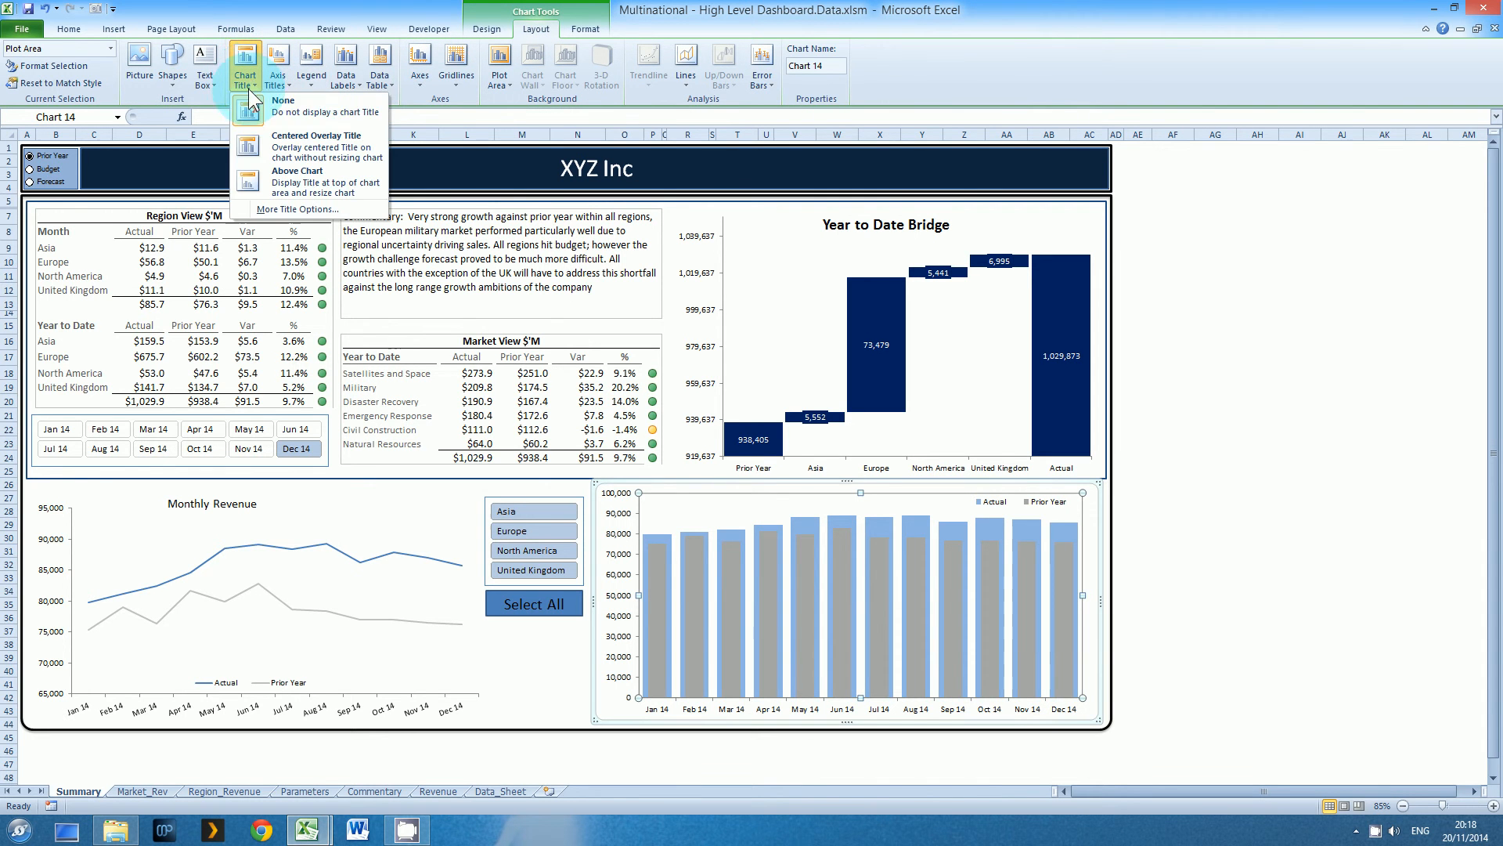
{"action": "left_click", "coordinate": [276, 135]}
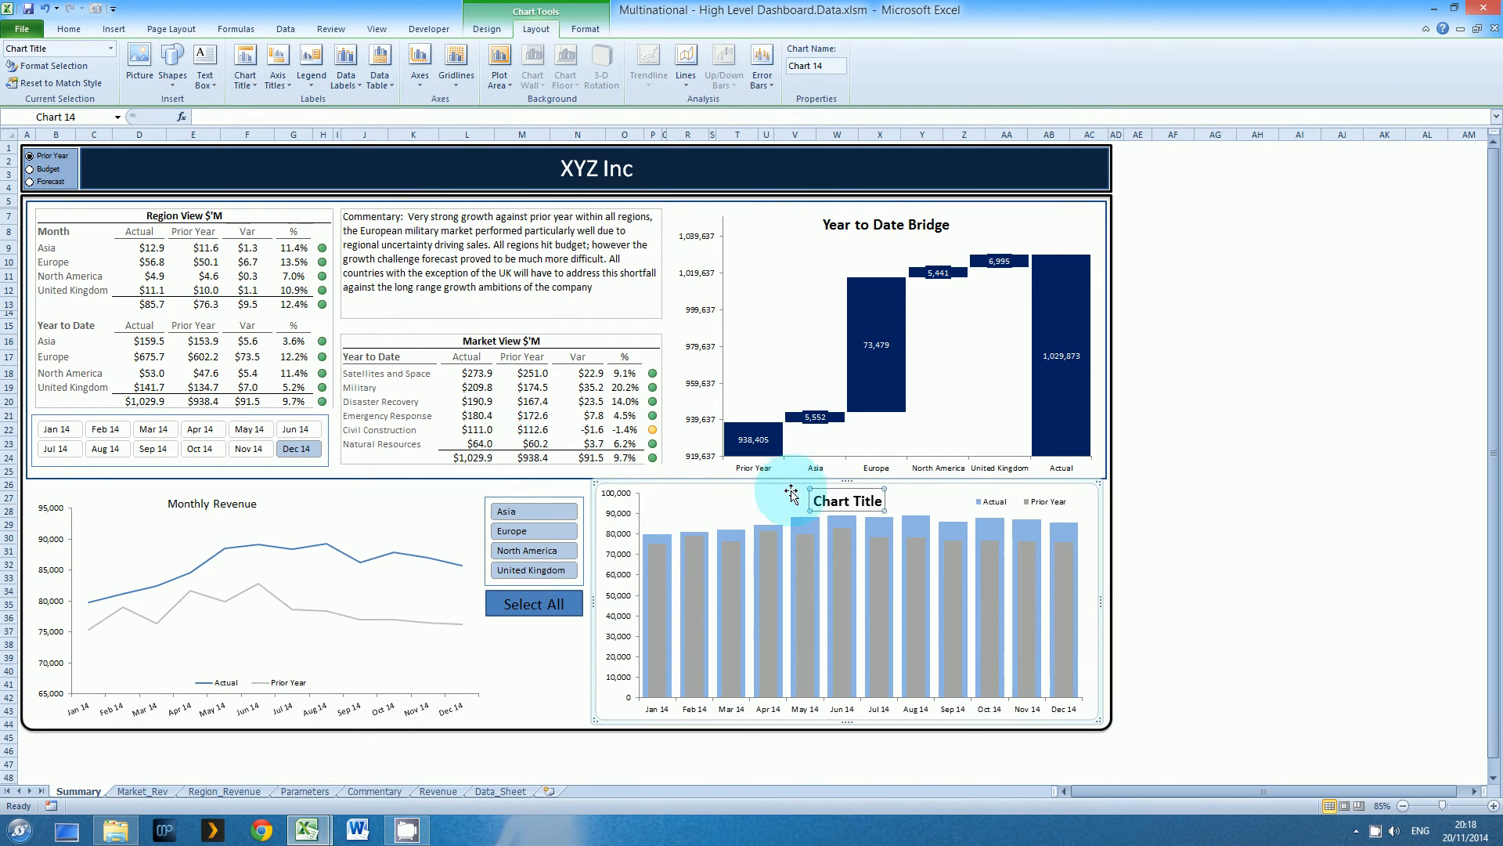
Change the column chart's title to "Monthly Revenue" and place it above the columns, just left of the legend
{"action": "left_click", "coordinate": [838, 502]}
{"action": "left_click_drag", "start_coordinate": [882, 502], "coordinate": [765, 495]}
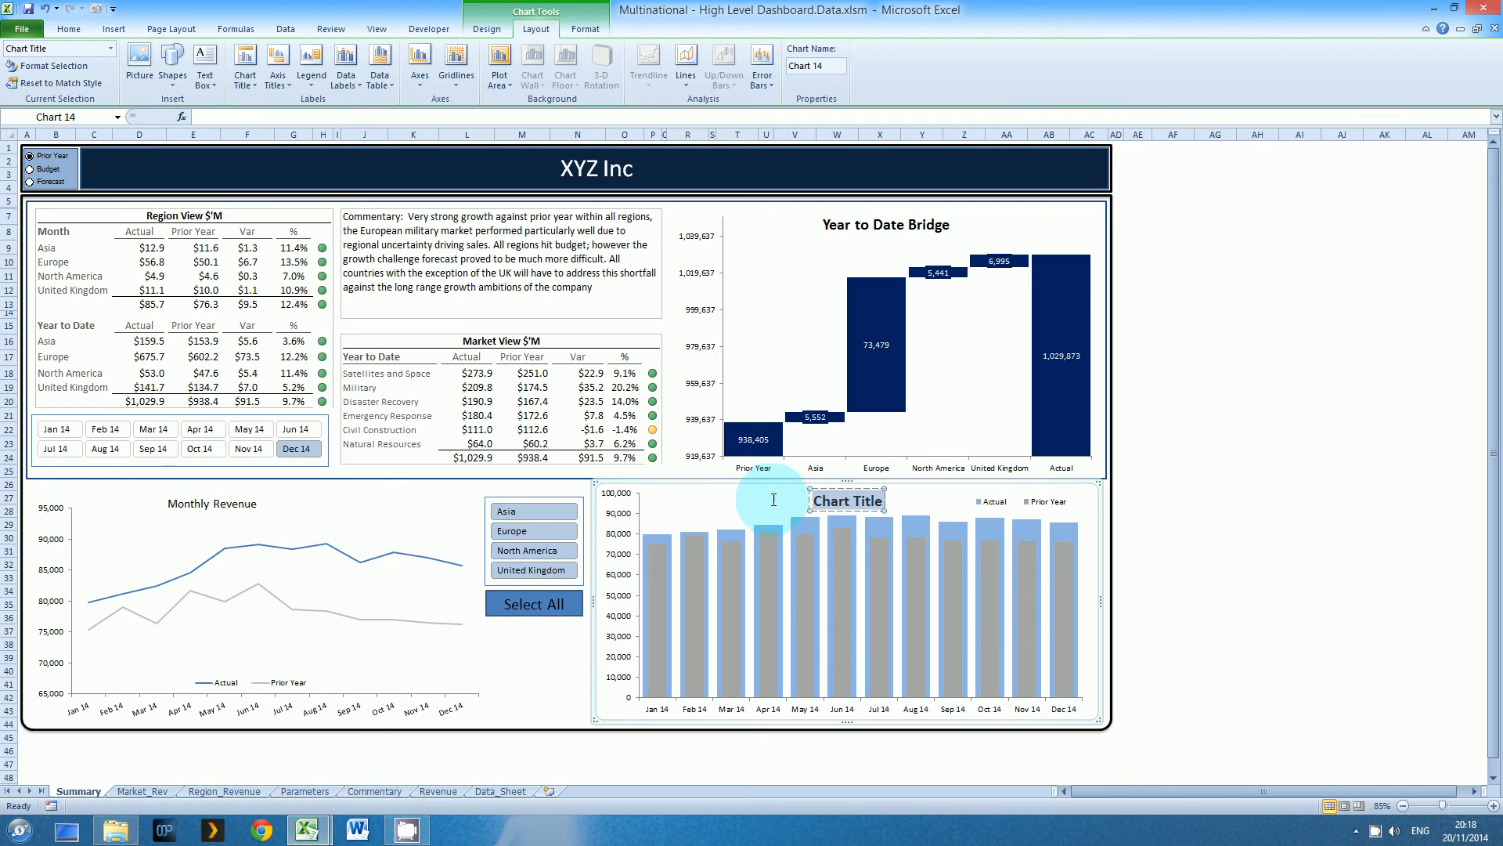
{"action": "type", "text": "Month"}
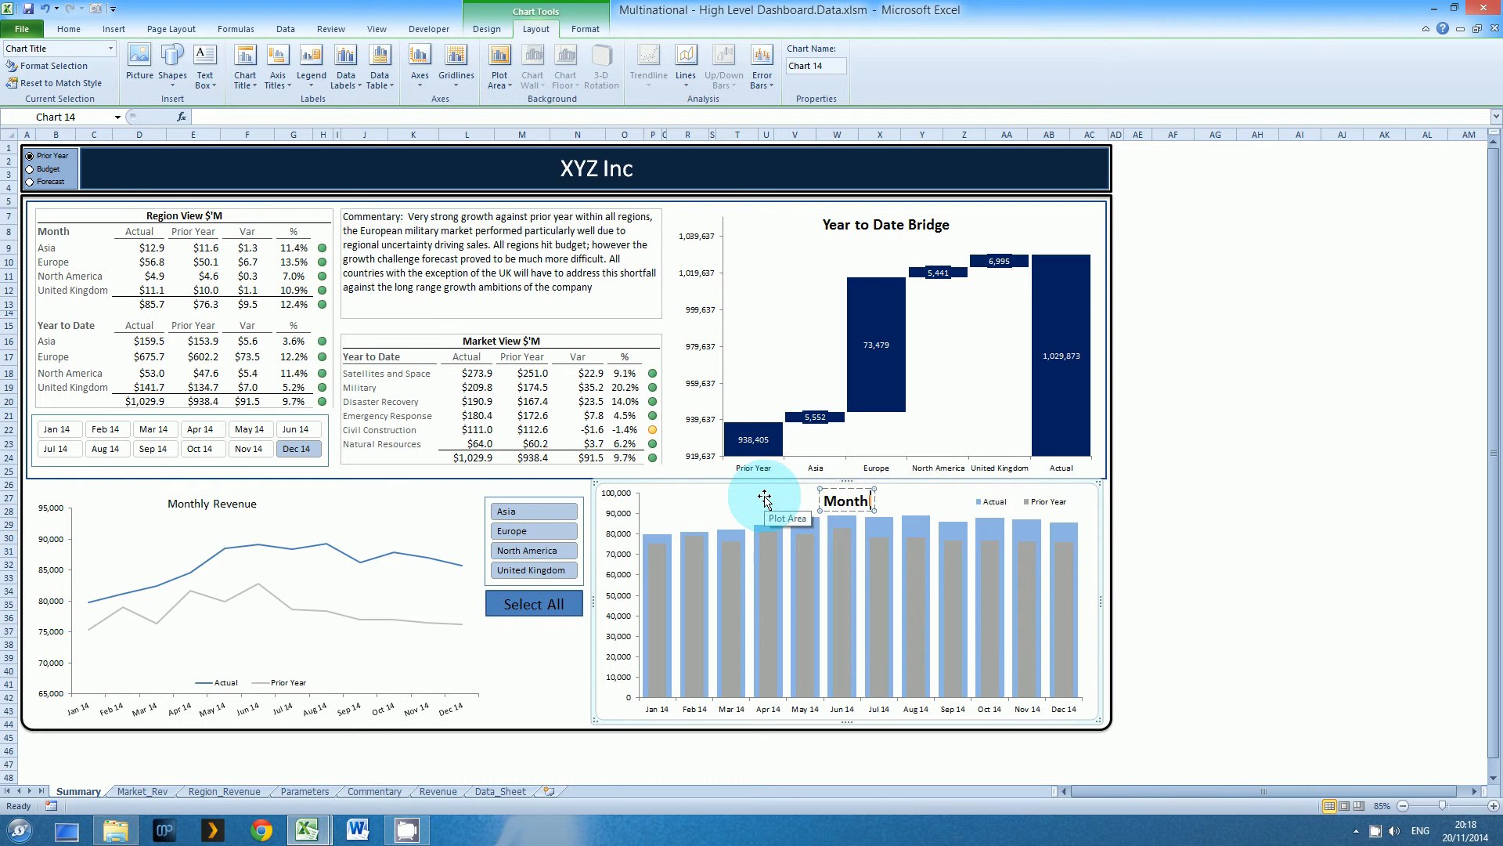
{"action": "type", "text": "ly REvenue"}
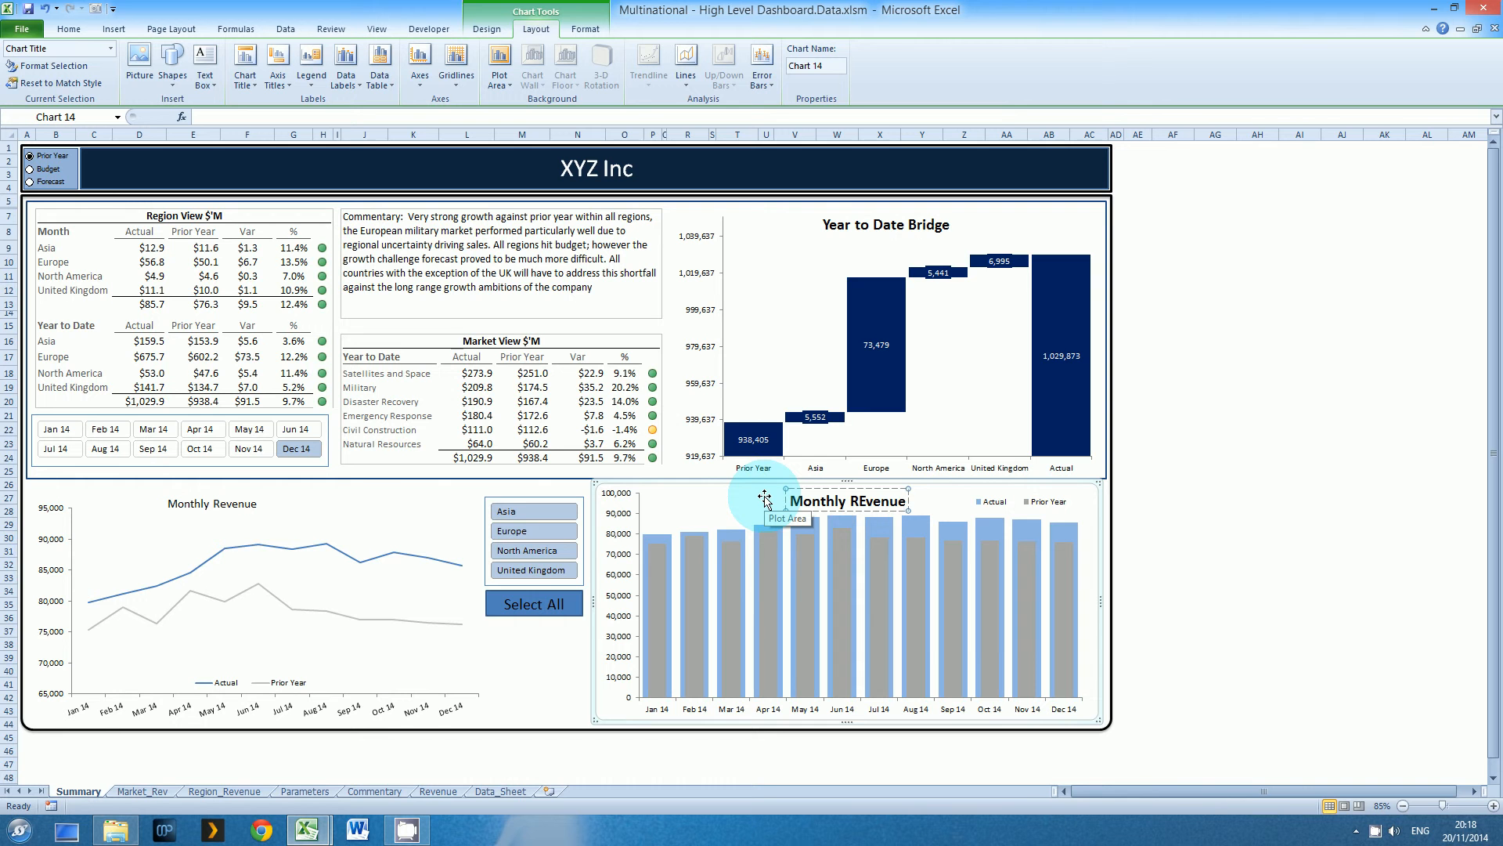
{"action": "key", "text": "Left"}
{"action": "key", "text": "Left"}
{"action": "key", "text": "Delete"}
{"action": "type", "text": "e"}
{"action": "left_click", "coordinate": [807, 490]}
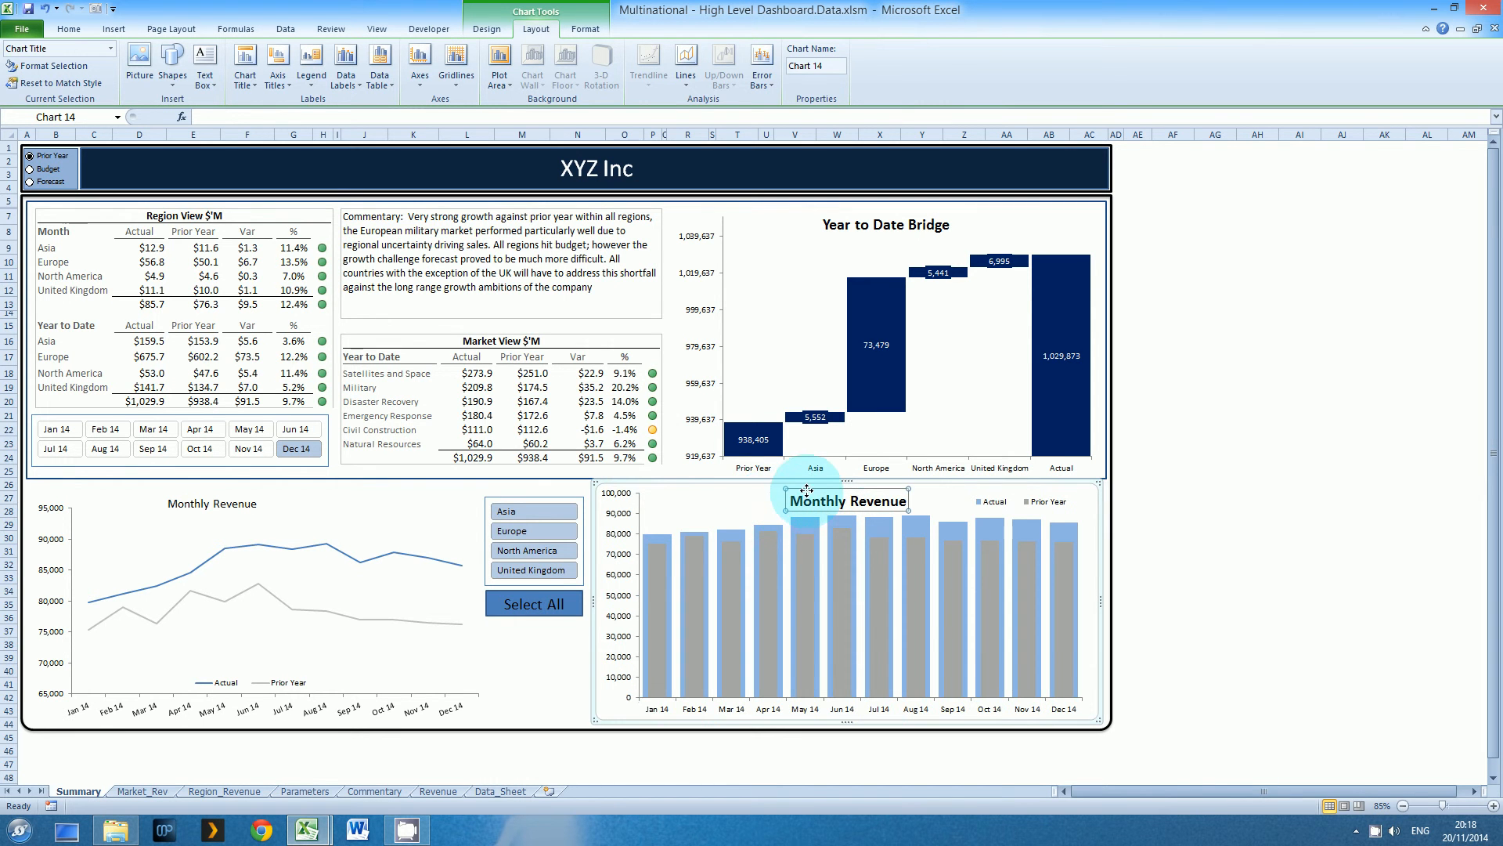
{"action": "left_click_drag", "start_coordinate": [806, 490], "coordinate": [884, 486]}
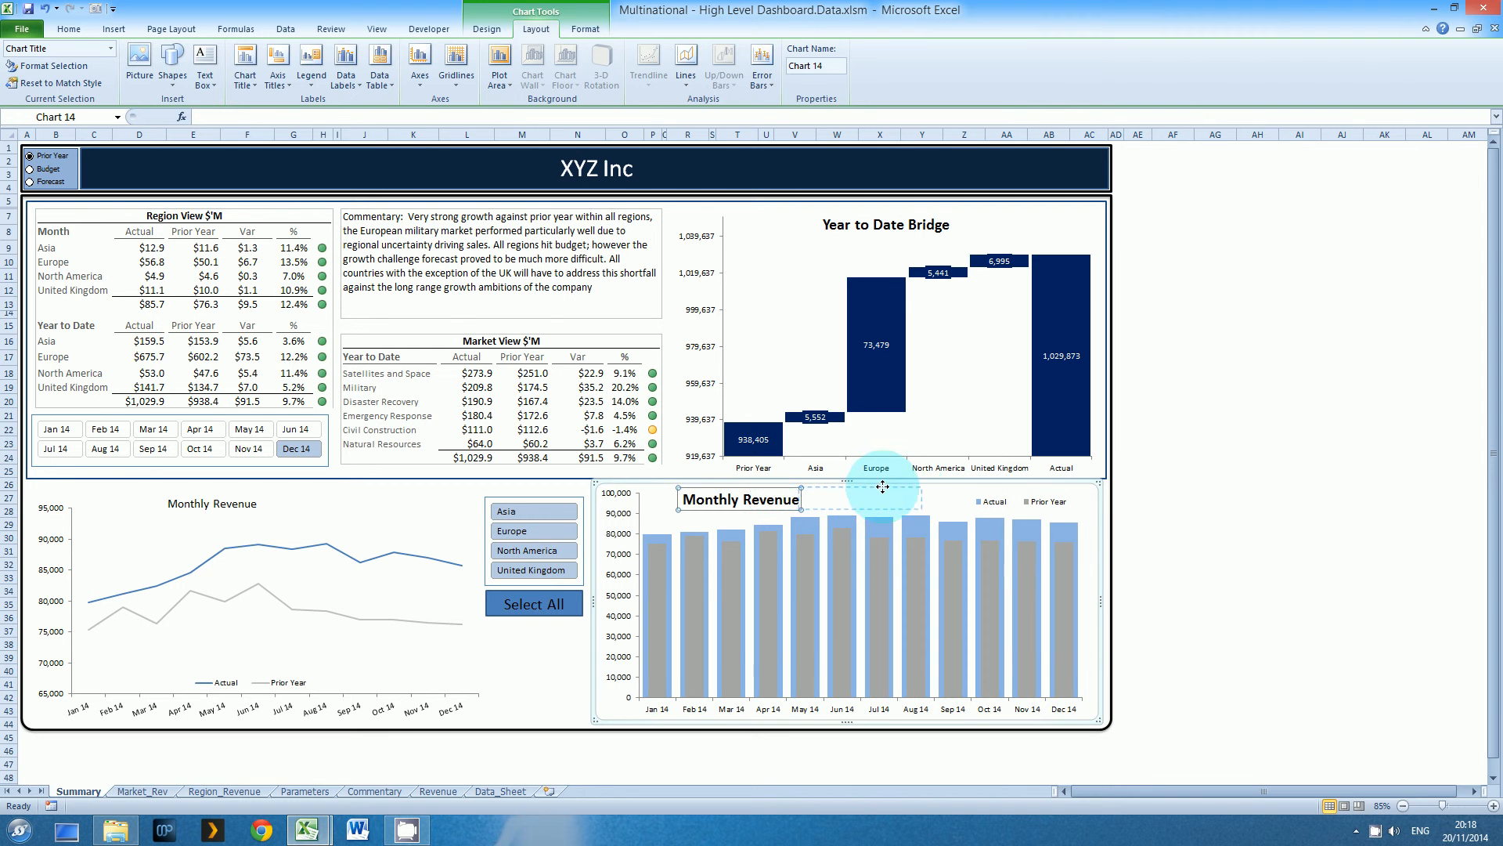
{"action": "left_click", "coordinate": [1260, 487]}
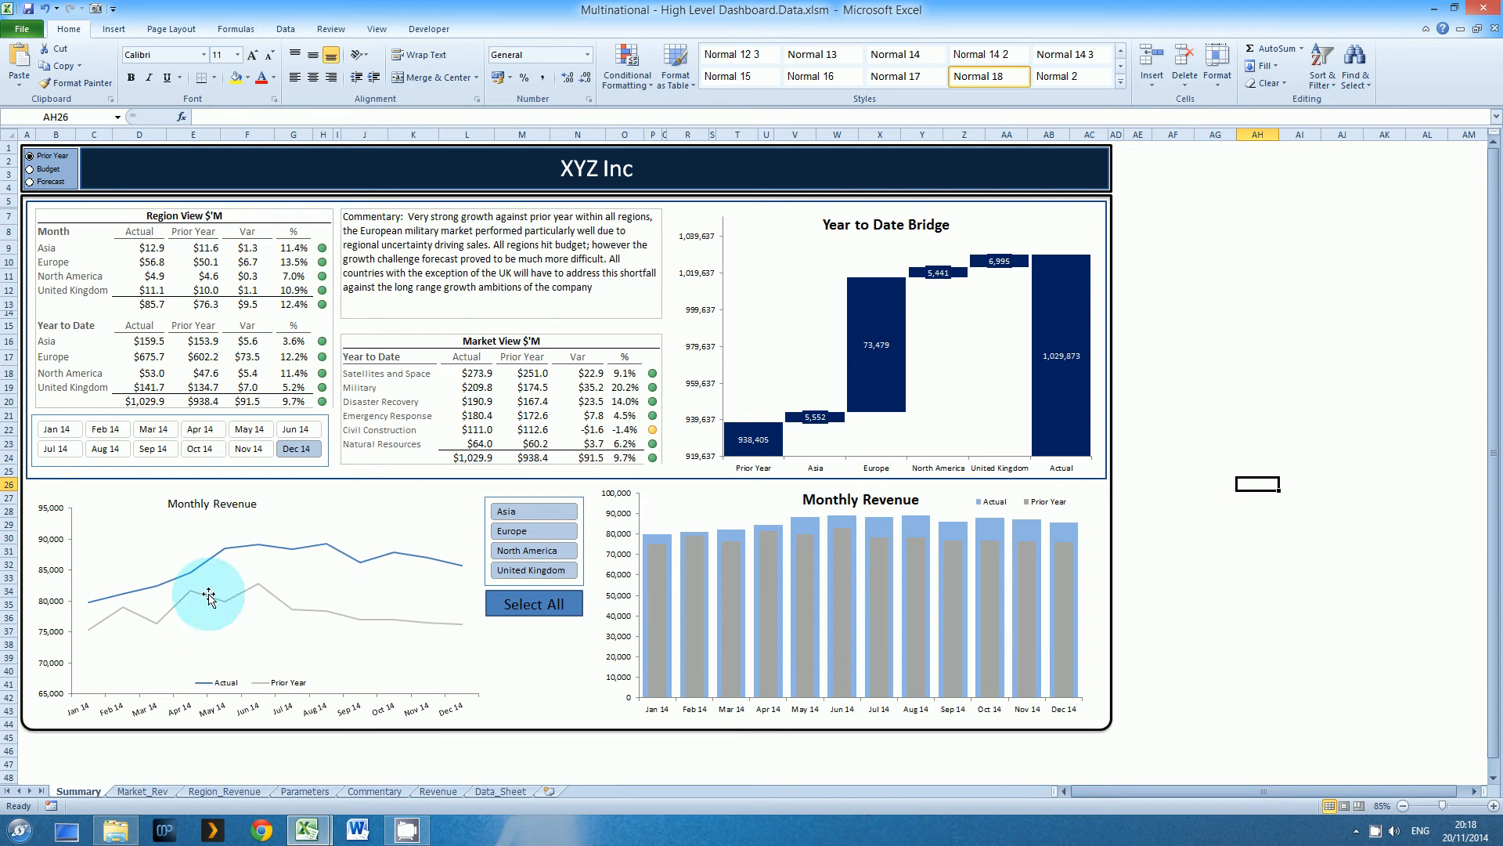
Set the vertical axis of the Monthly Revenue line chart to a fixed minimum of 0
{"action": "left_click", "coordinate": [55, 578]}
{"action": "right_click", "coordinate": [55, 577]}
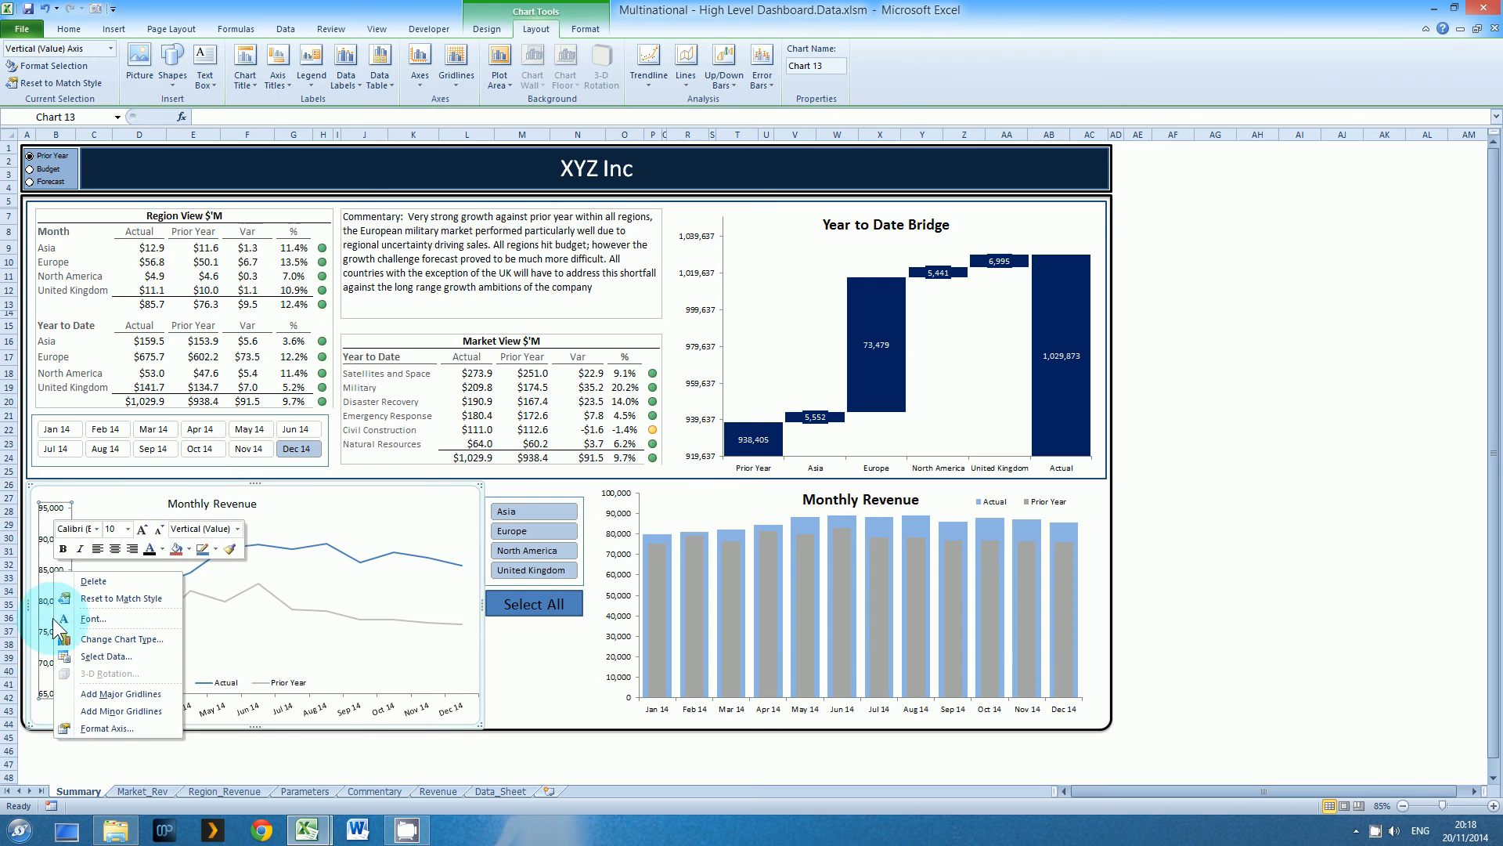
{"action": "left_click", "coordinate": [96, 732]}
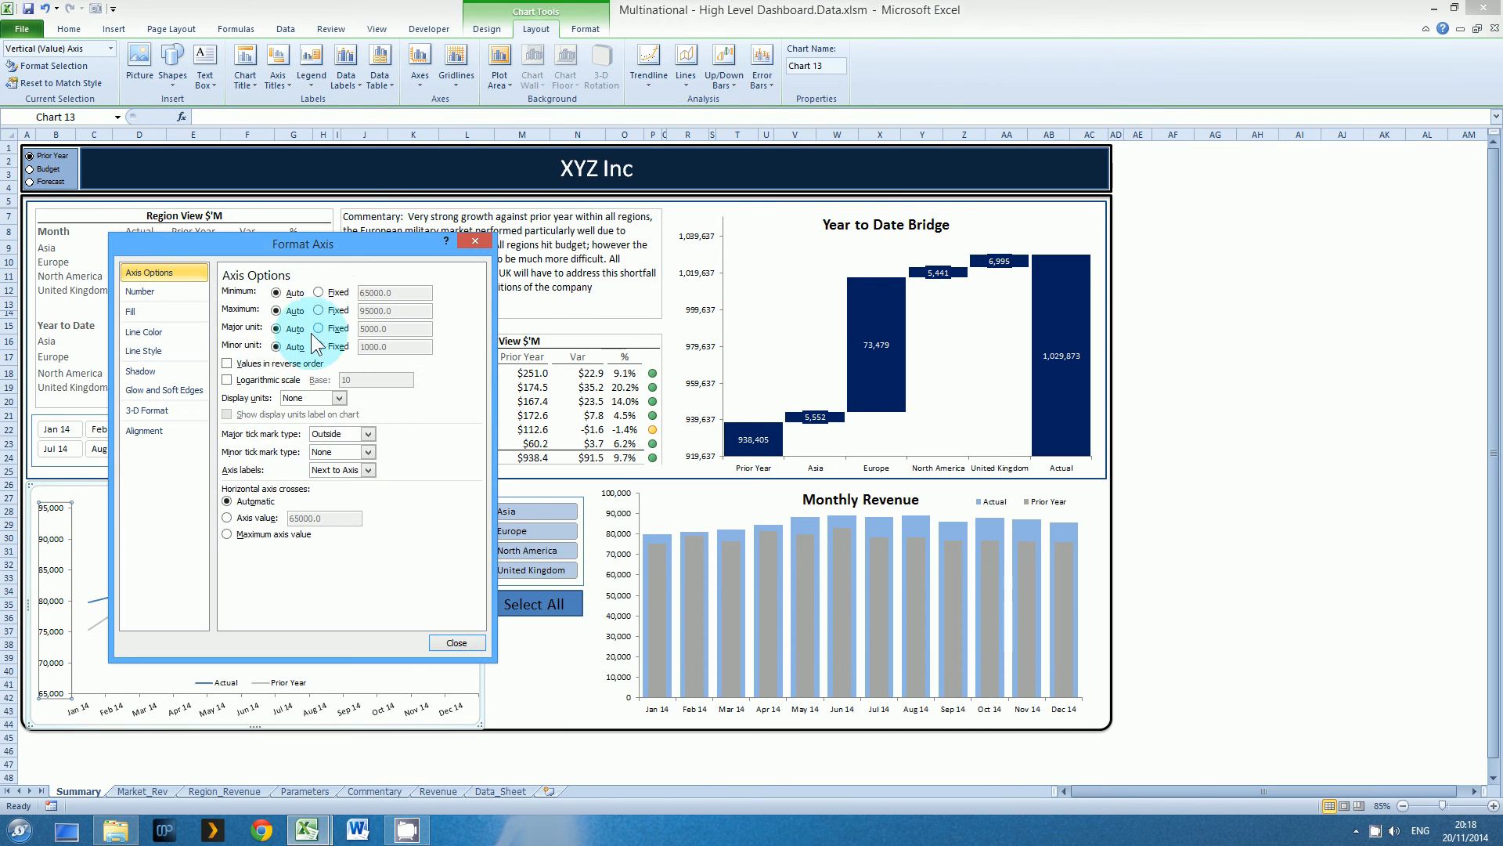
{"action": "left_click", "coordinate": [318, 292]}
{"action": "type", "text": "0"}
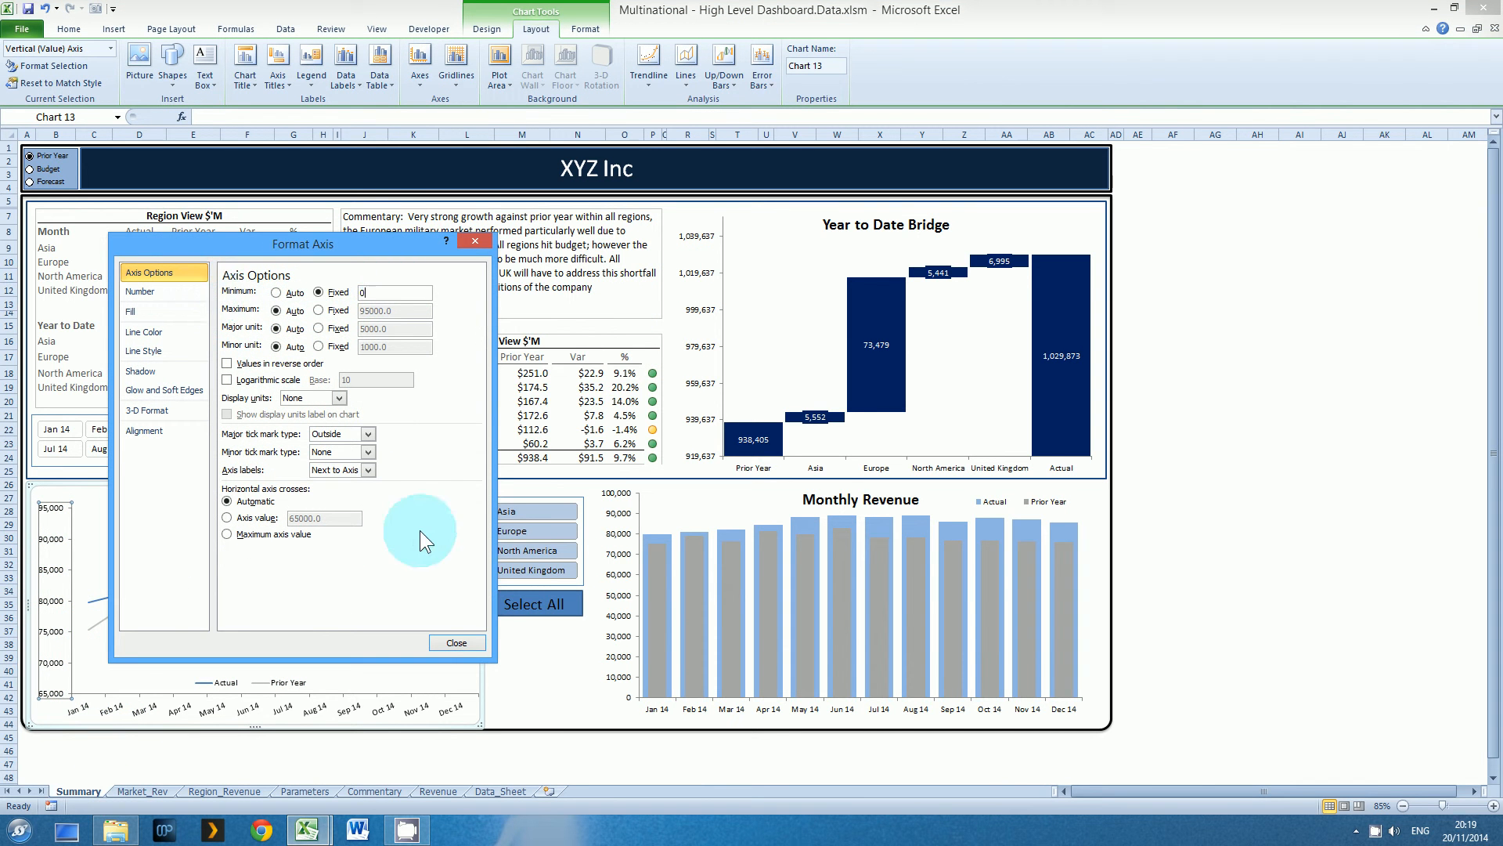
{"action": "left_click", "coordinate": [456, 643]}
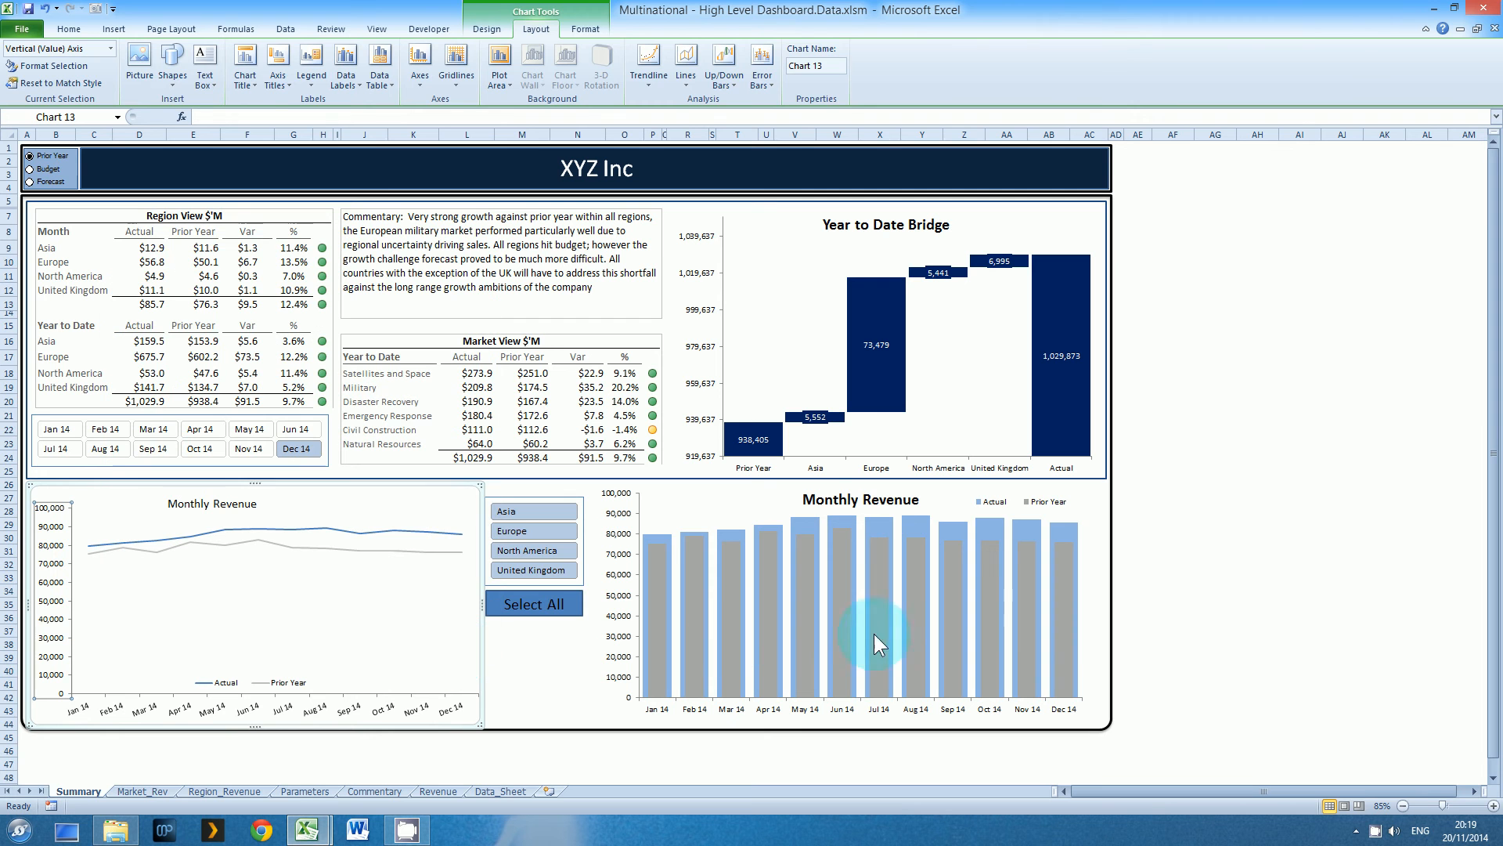
{"action": "left_click", "coordinate": [1185, 615]}
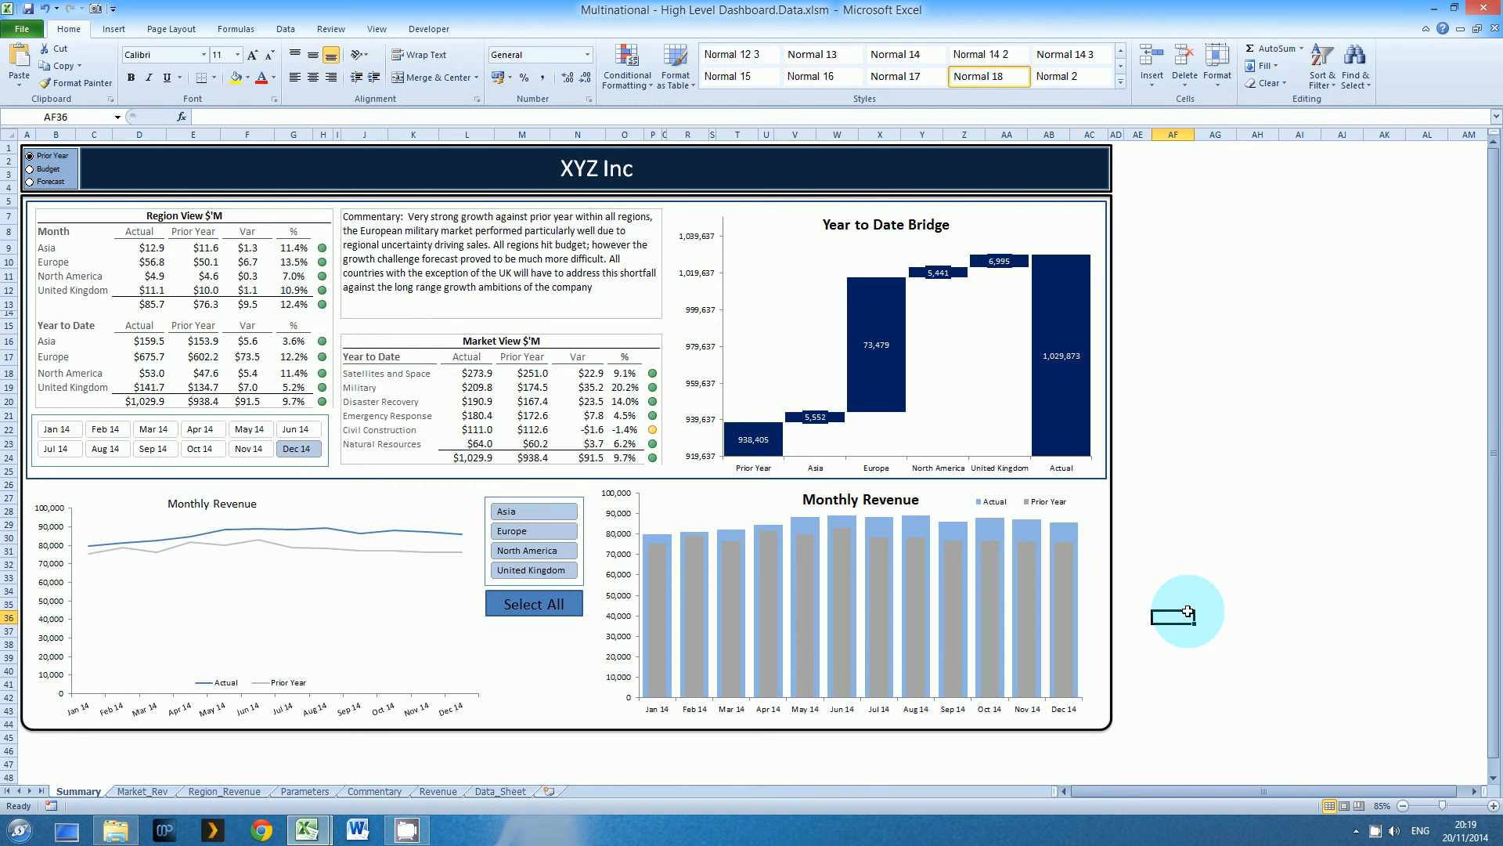
Test the dashboard controls by comparing against Budget and Forecast and filtering to Apr 14 and the Europe region
{"action": "left_click", "coordinate": [44, 169]}
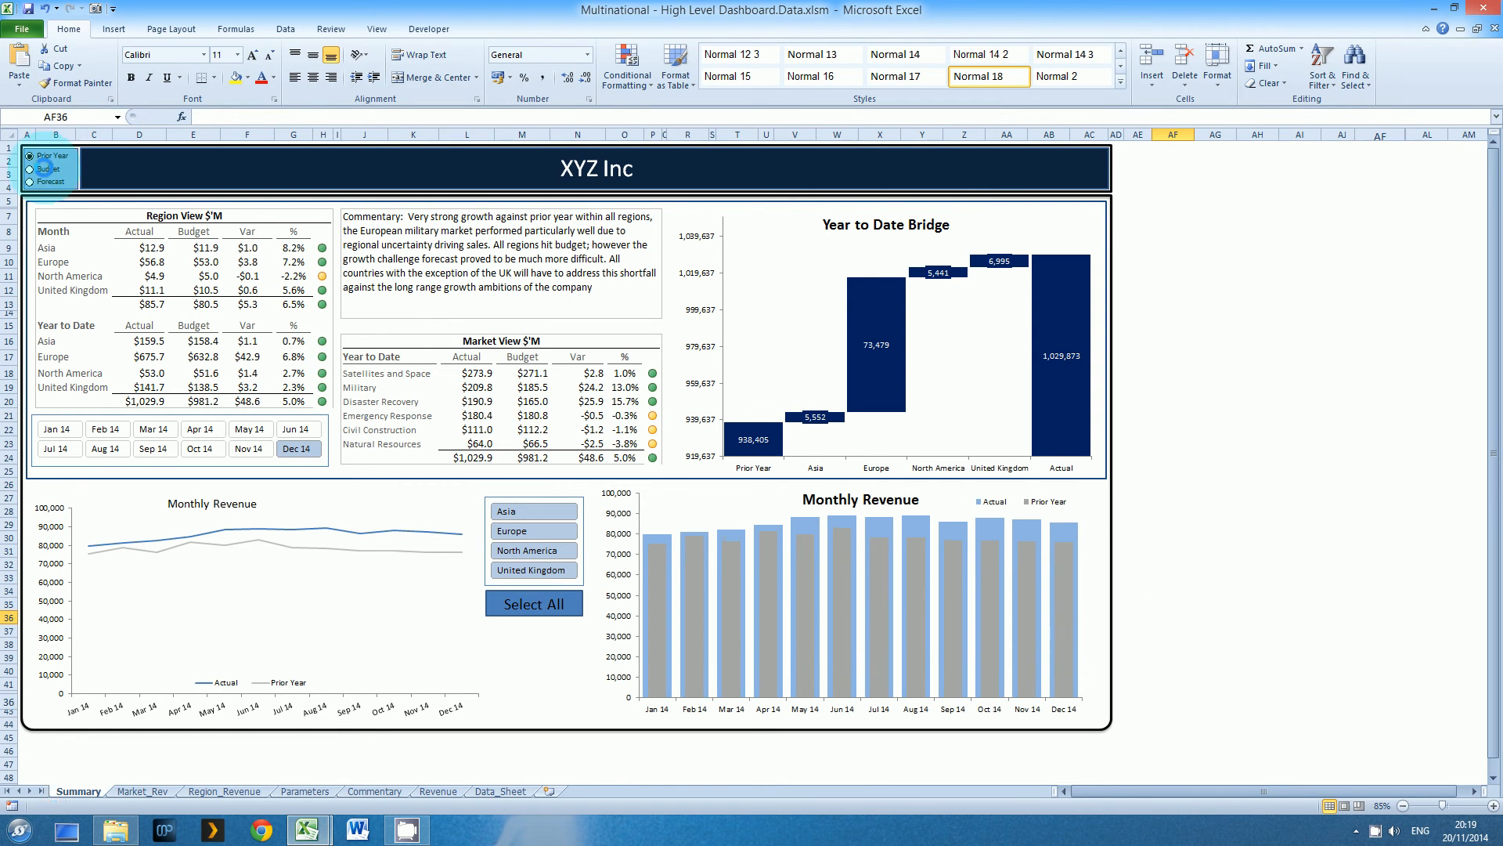
{"action": "left_click", "coordinate": [45, 182]}
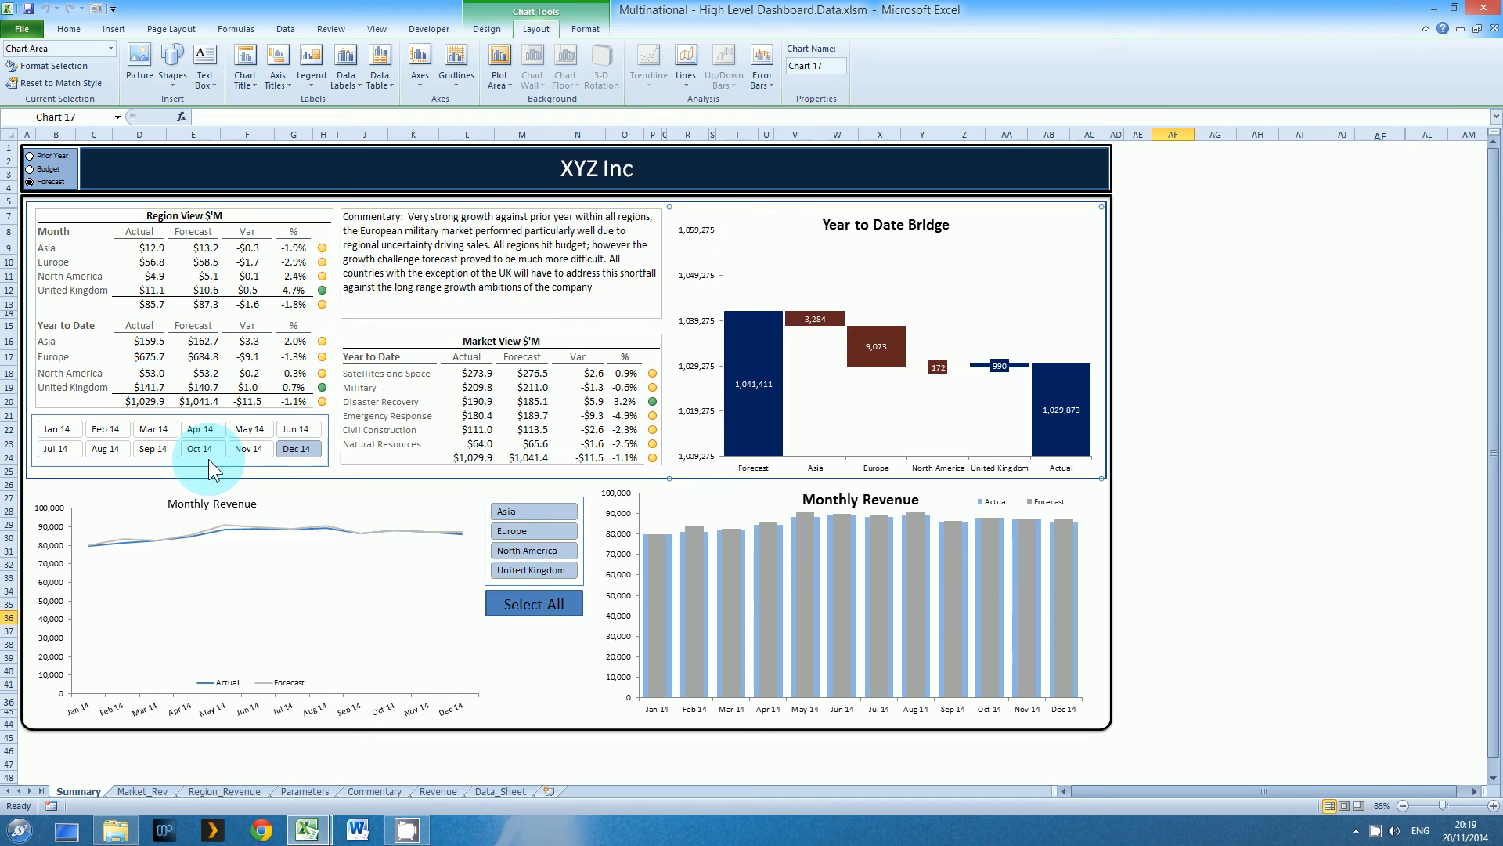
{"action": "left_click", "coordinate": [252, 451]}
{"action": "left_click", "coordinate": [199, 432]}
{"action": "left_click", "coordinate": [552, 508]}
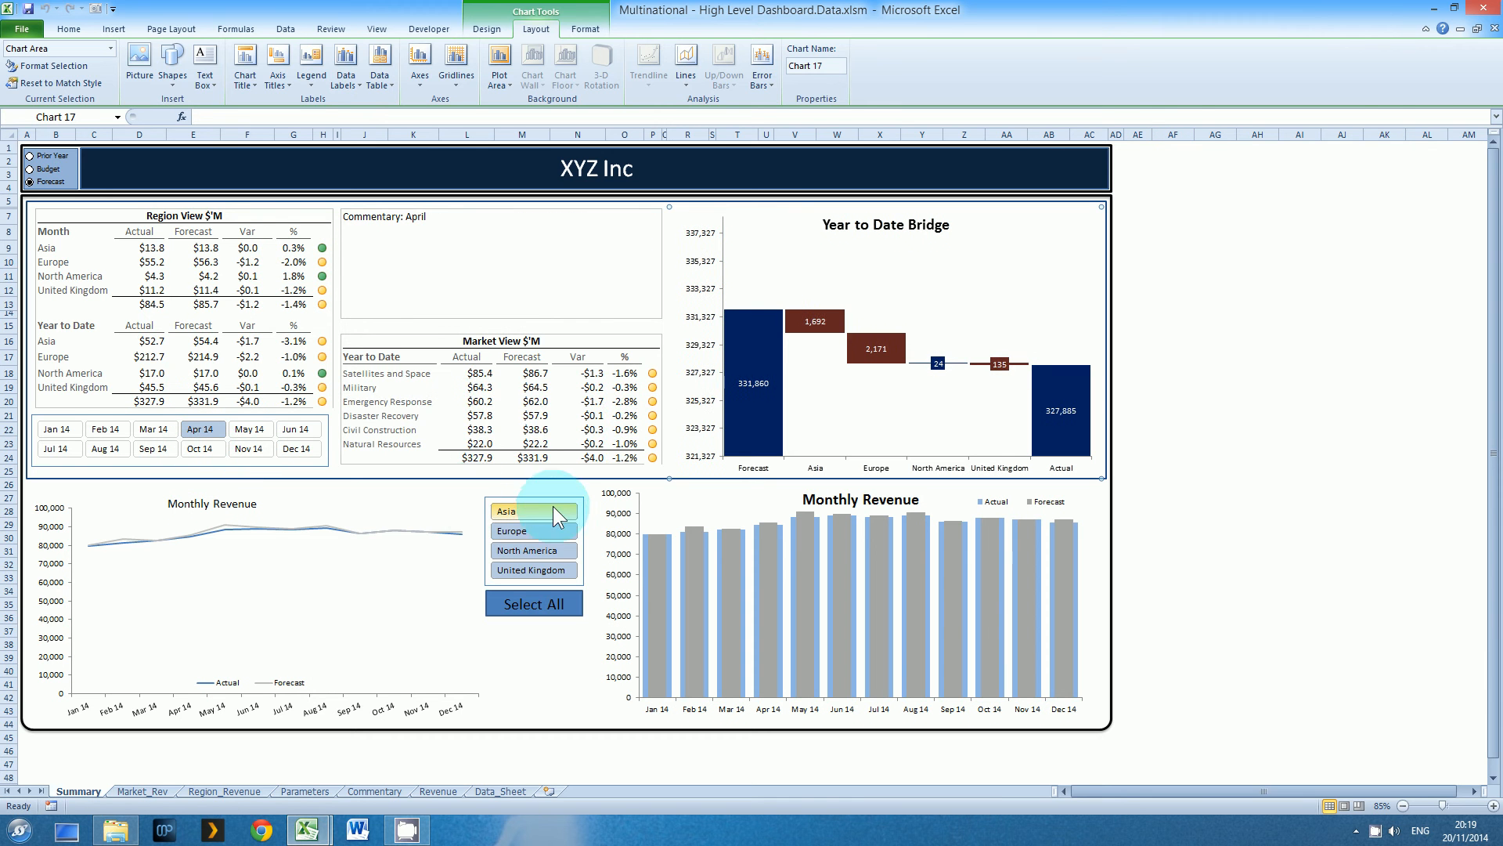
{"action": "left_click", "coordinate": [546, 530]}
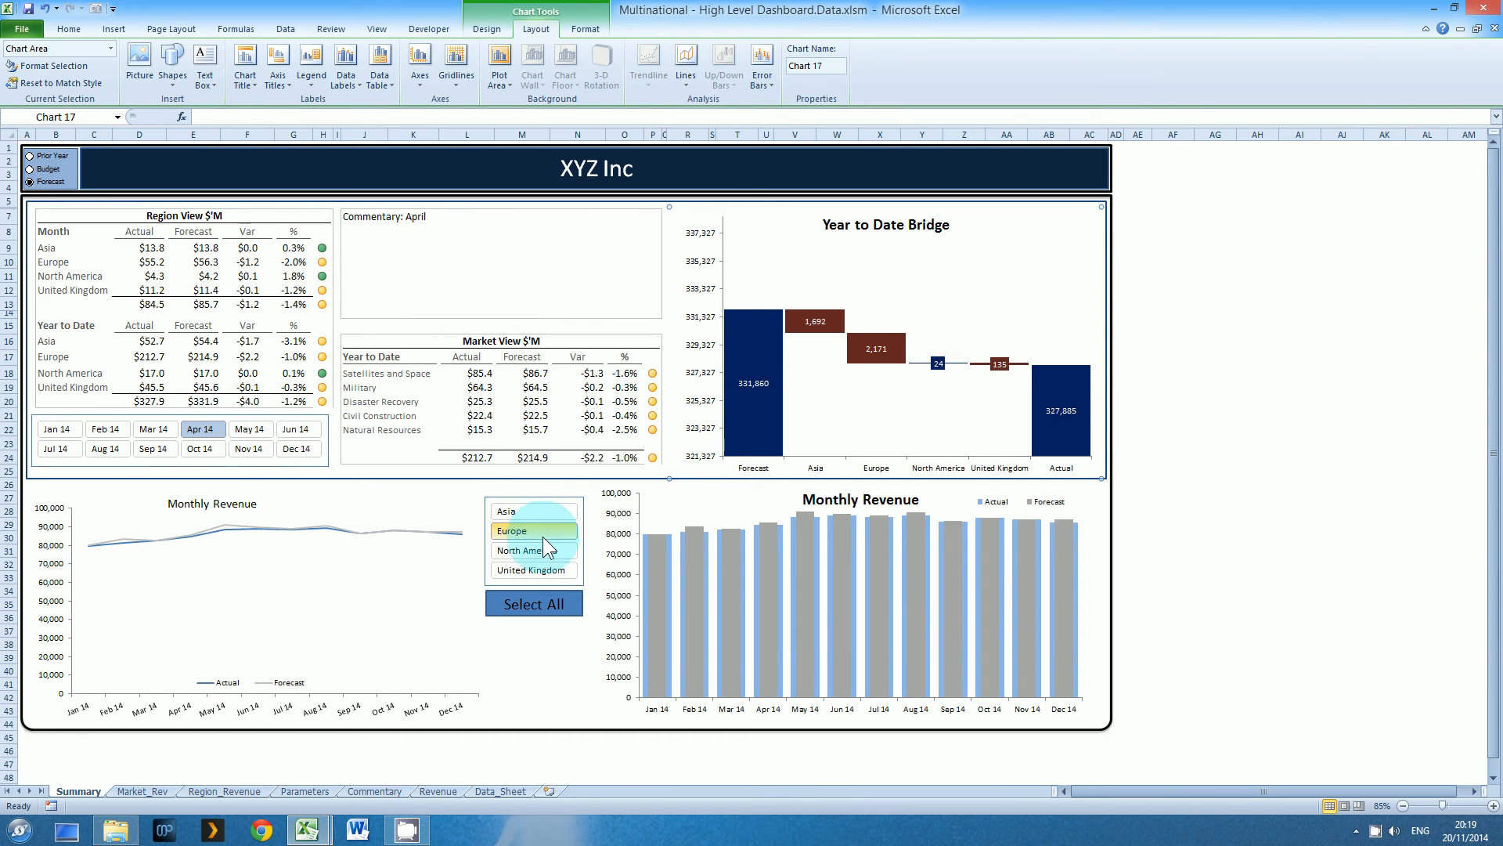
Filter the Market View to North America and United Kingdom in turn, and restore all regions with the dashboard's Select All control
{"action": "left_click", "coordinate": [541, 549]}
{"action": "left_click", "coordinate": [537, 571]}
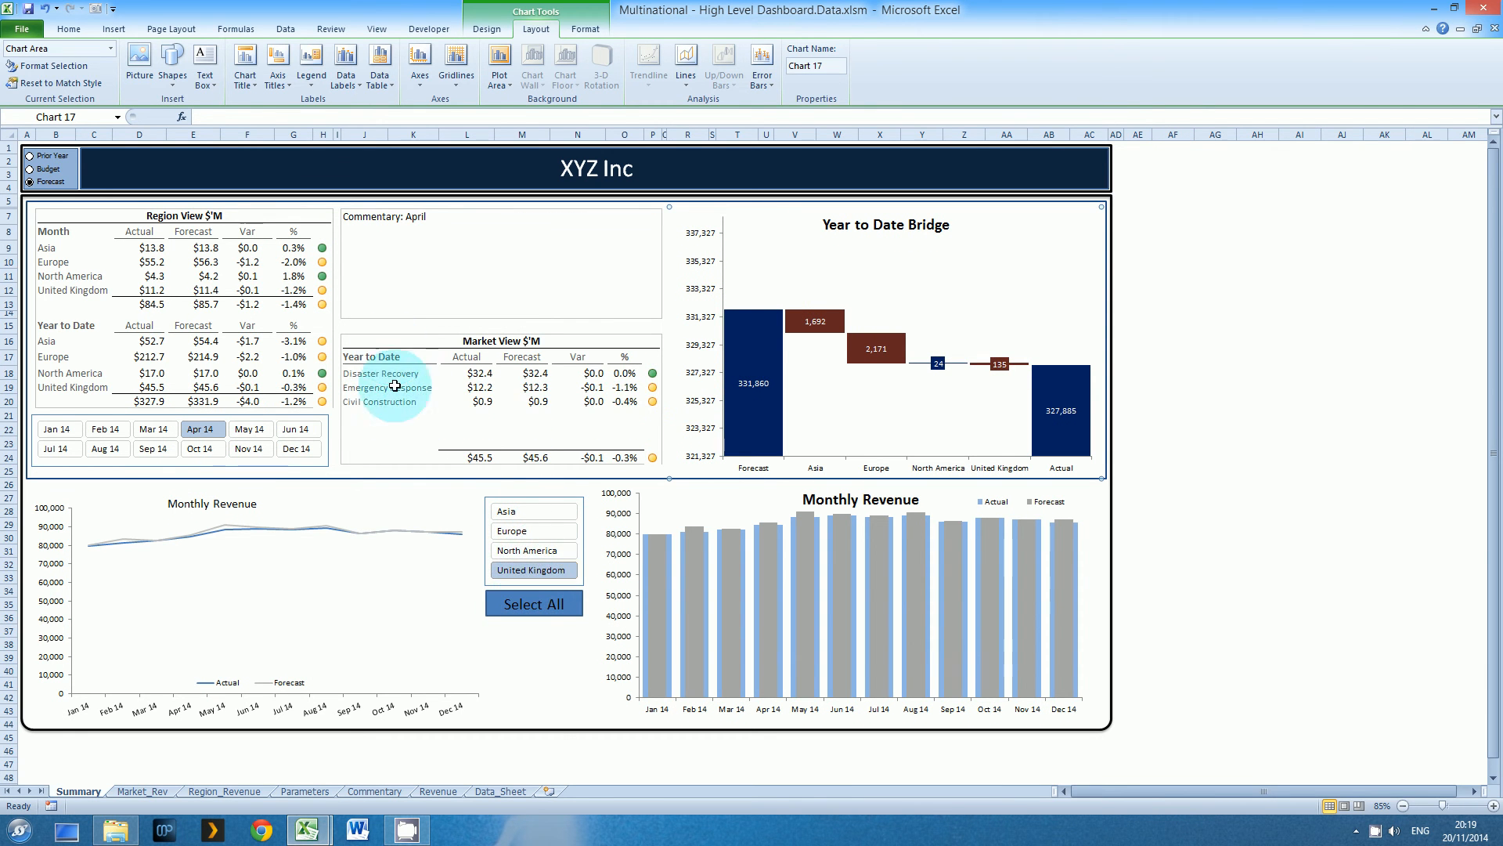
{"action": "left_click", "coordinate": [523, 607]}
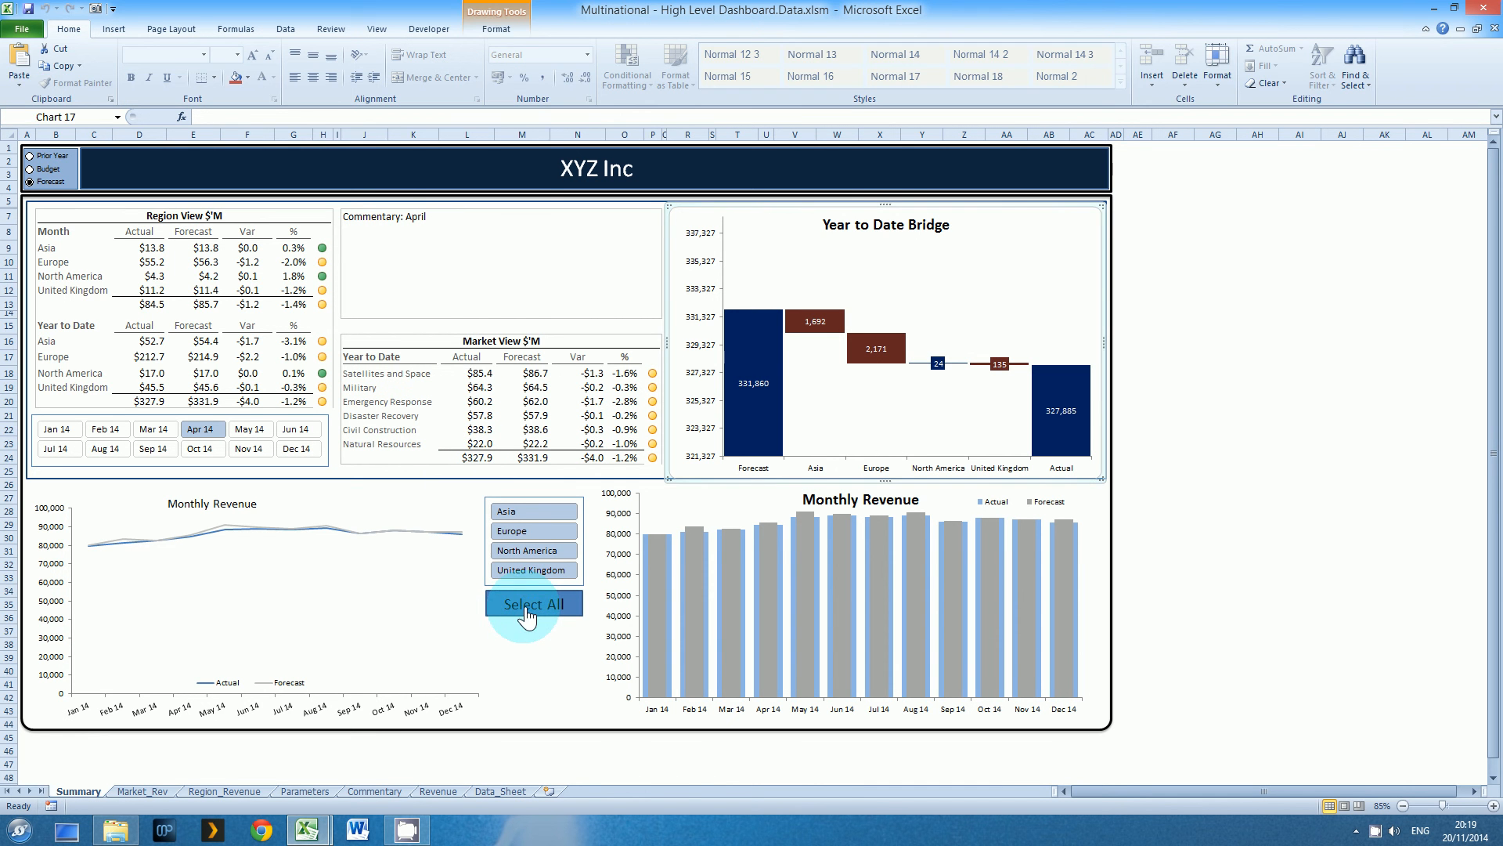
{"action": "left_click", "coordinate": [524, 642]}
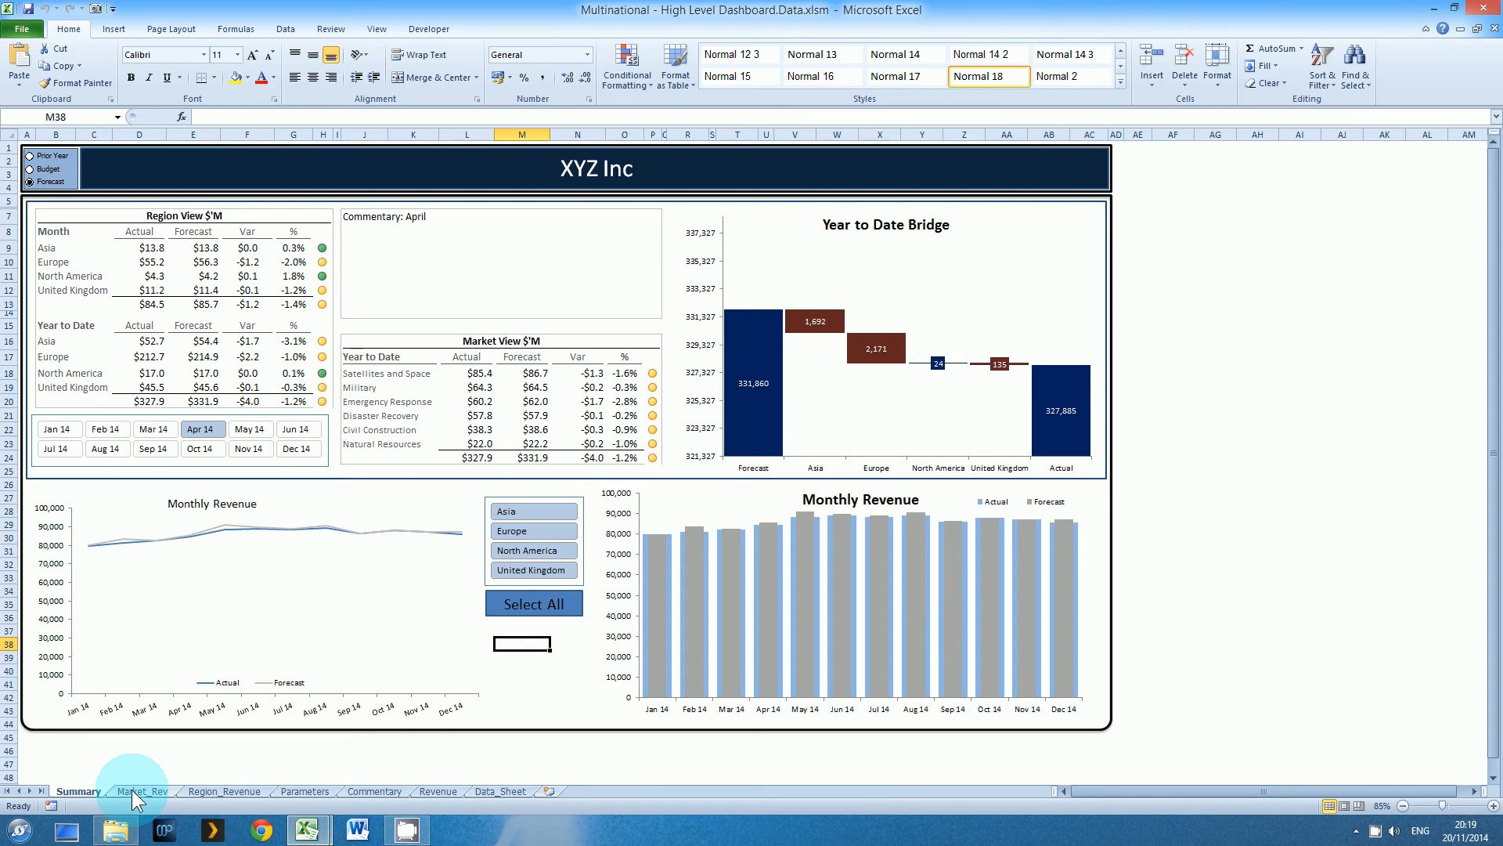
Hide the workbook's sheet tabs by turning off Show sheet tabs in the advanced Excel options
{"action": "left_click", "coordinate": [24, 29]}
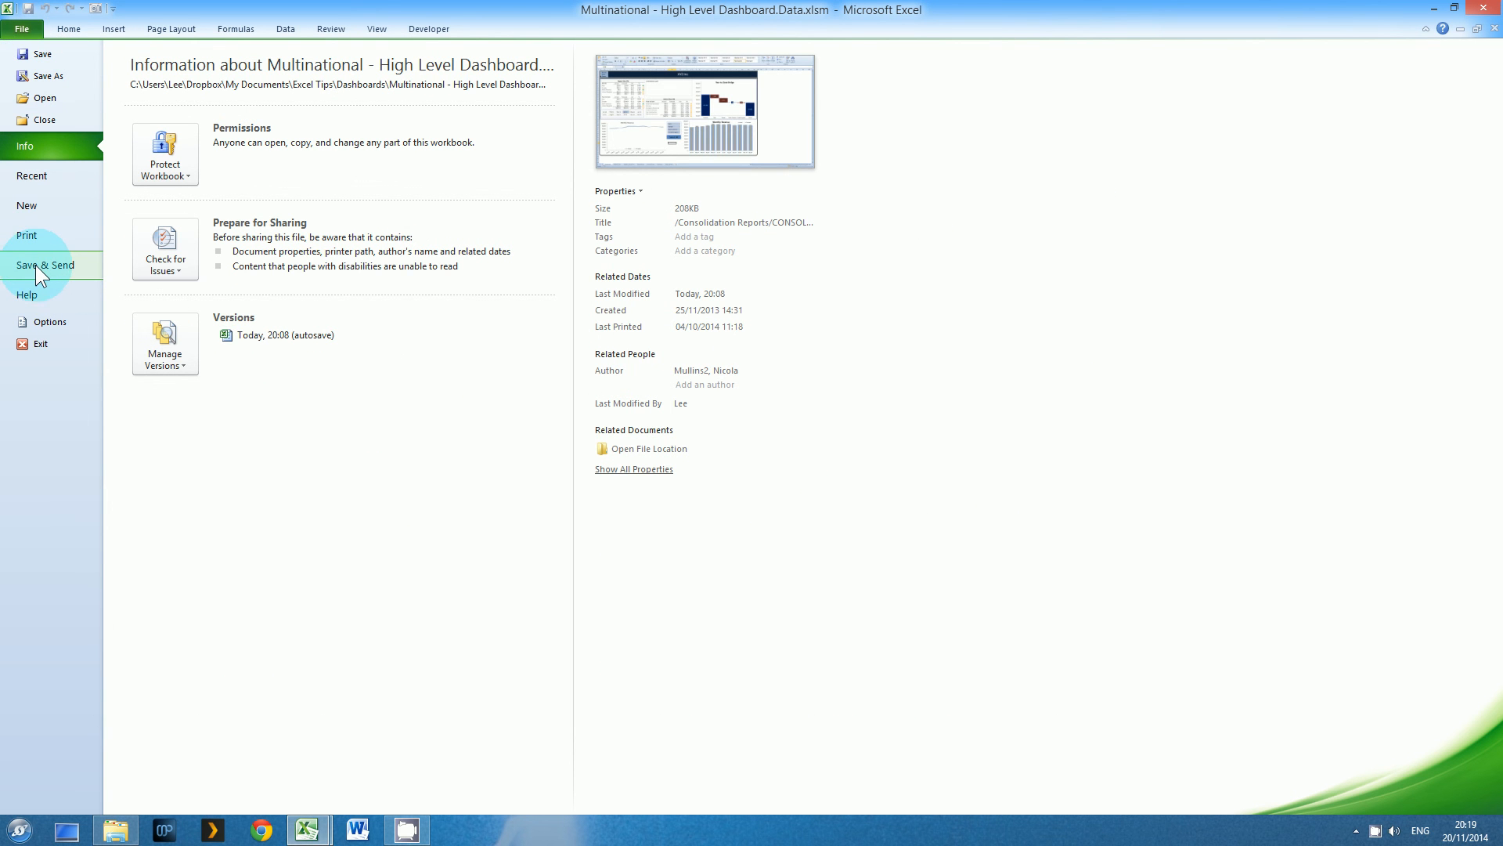
{"action": "left_click", "coordinate": [40, 321]}
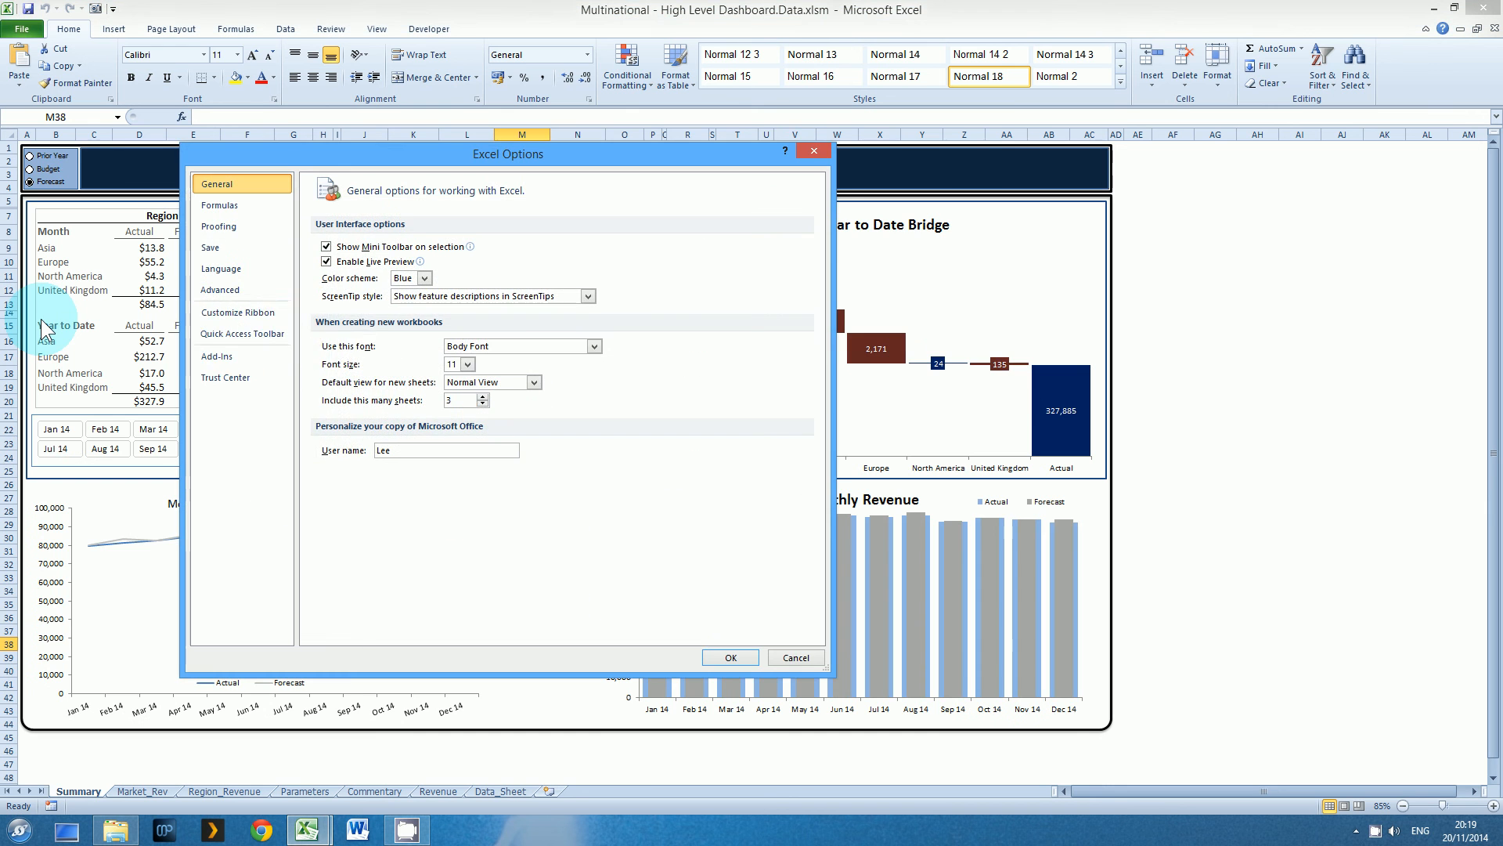
{"action": "left_click", "coordinate": [220, 290]}
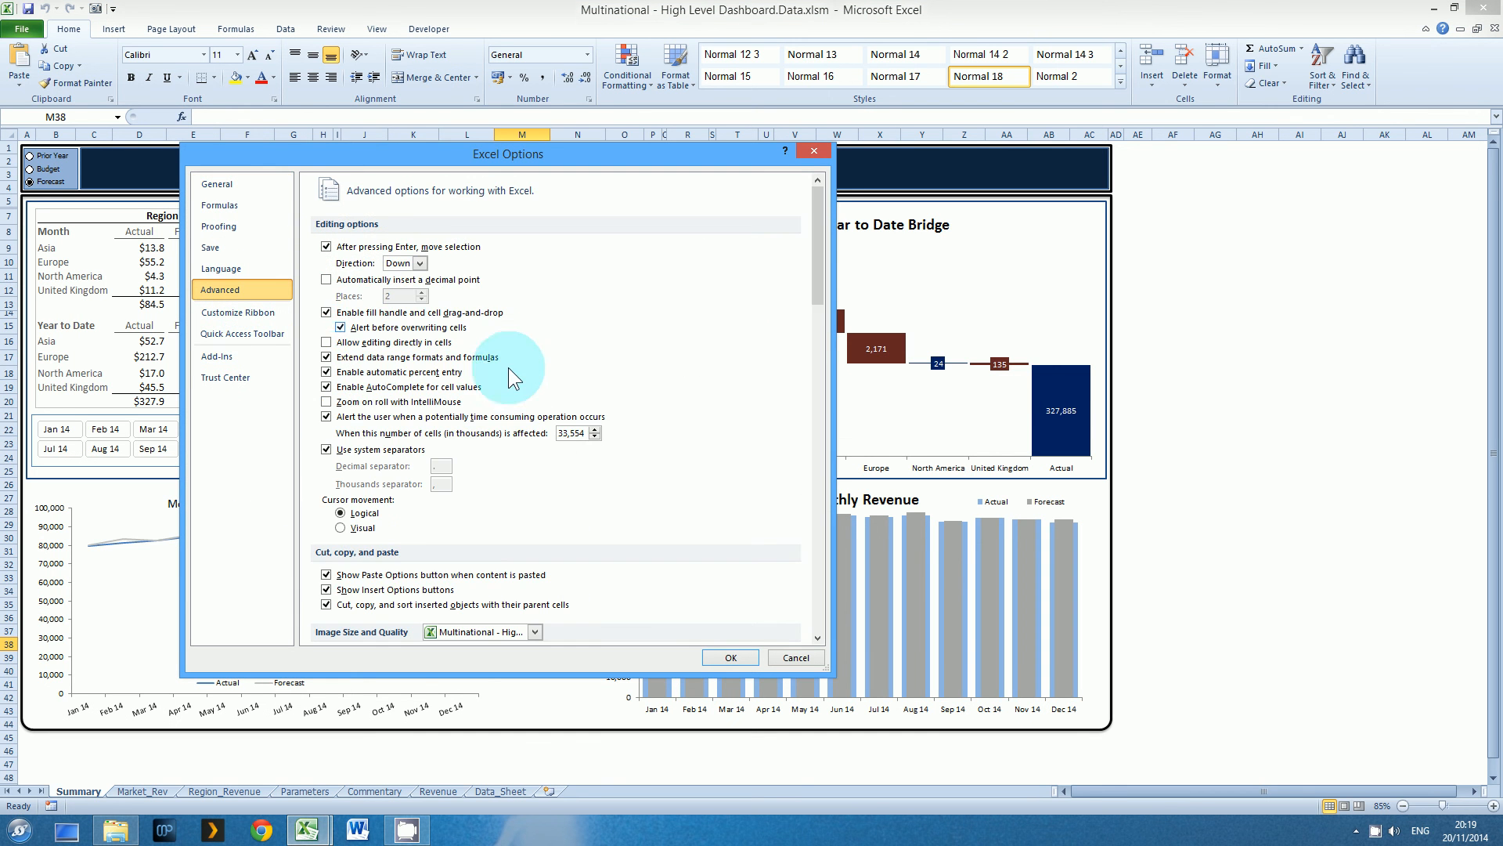
{"action": "left_click_drag", "start_coordinate": [810, 286], "coordinate": [819, 490]}
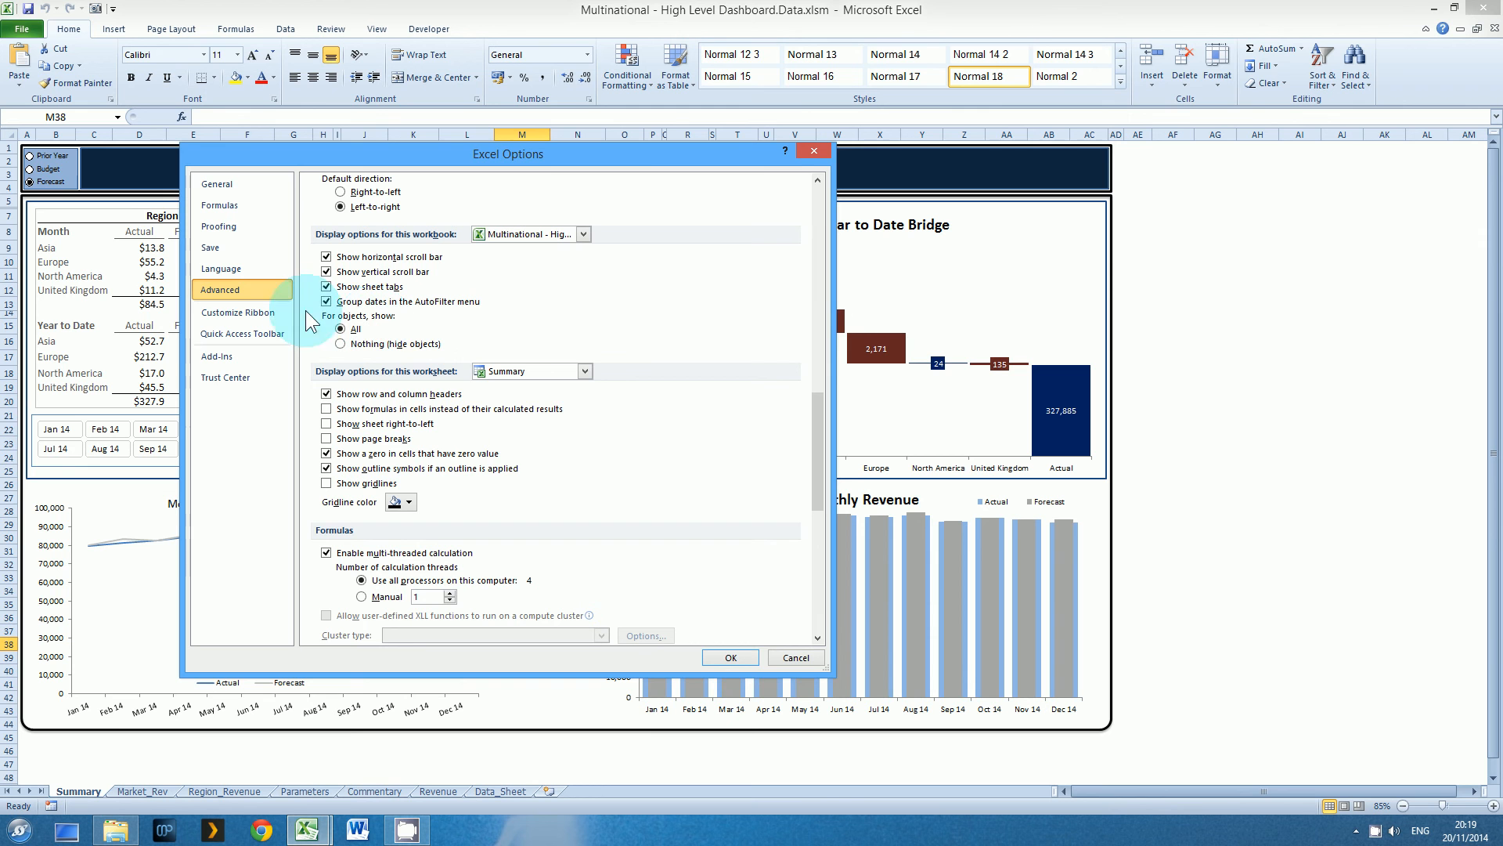
{"action": "left_click", "coordinate": [322, 287]}
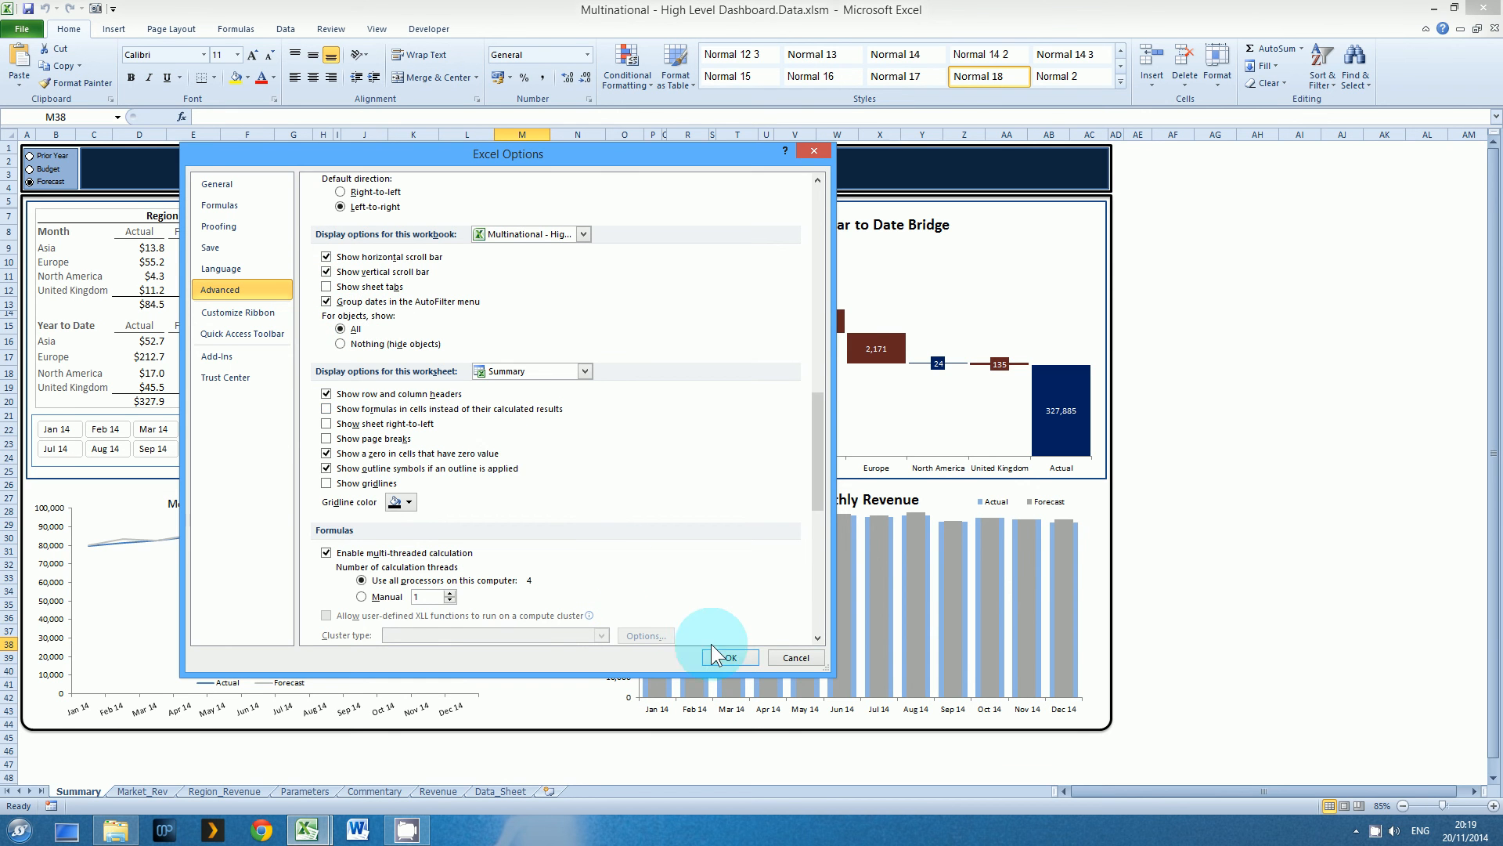
{"action": "left_click", "coordinate": [741, 660]}
{"action": "left_click", "coordinate": [1275, 469]}
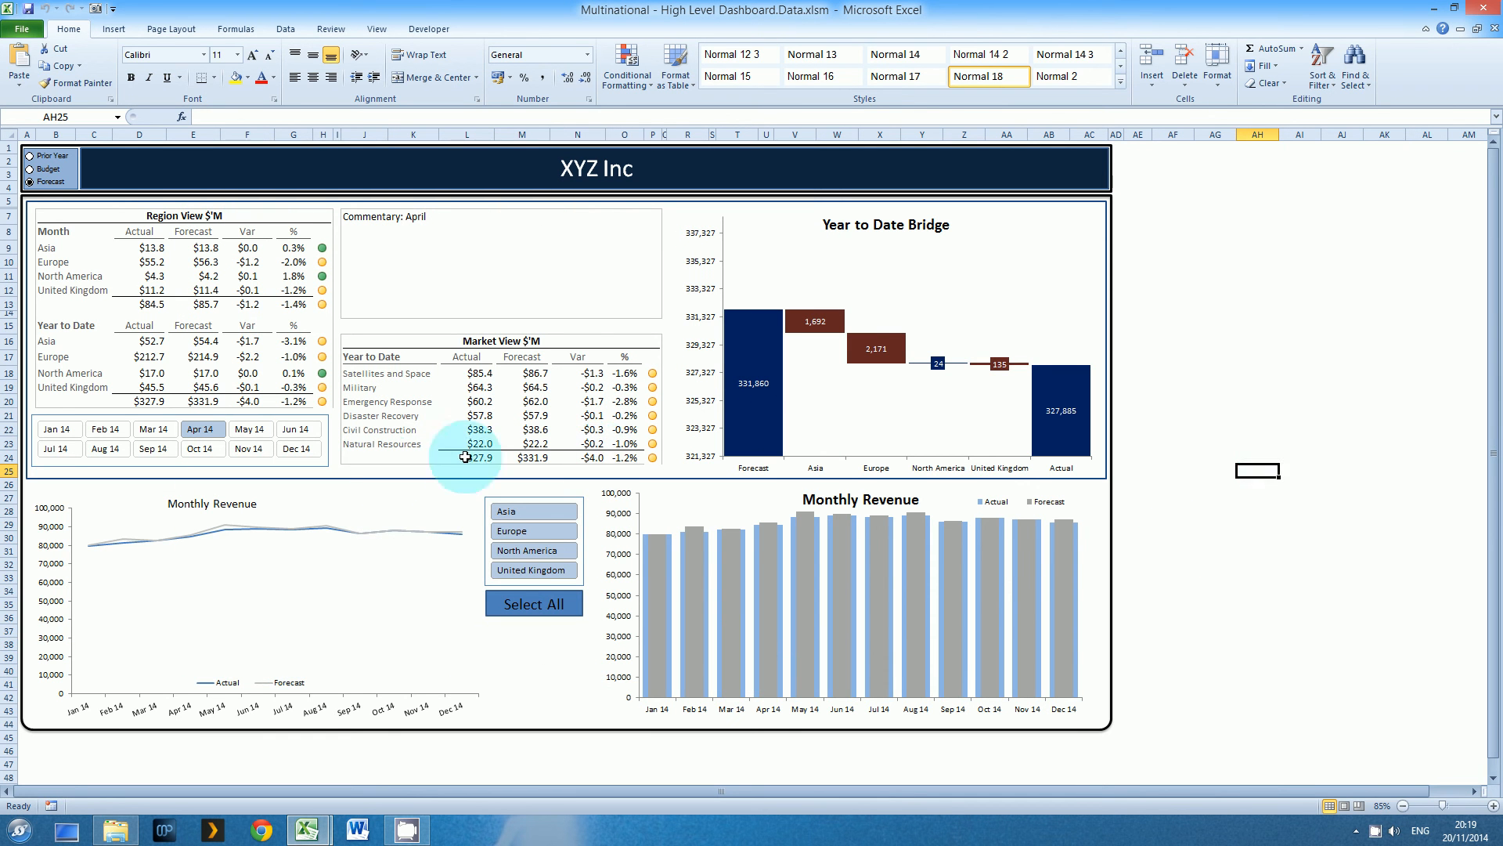
Test the dashboard's comparison selector by switching to Budget and back to Forecast, and leave an empty cell beside the dashboard selected
{"action": "left_click", "coordinate": [45, 160]}
{"action": "left_click", "coordinate": [44, 181]}
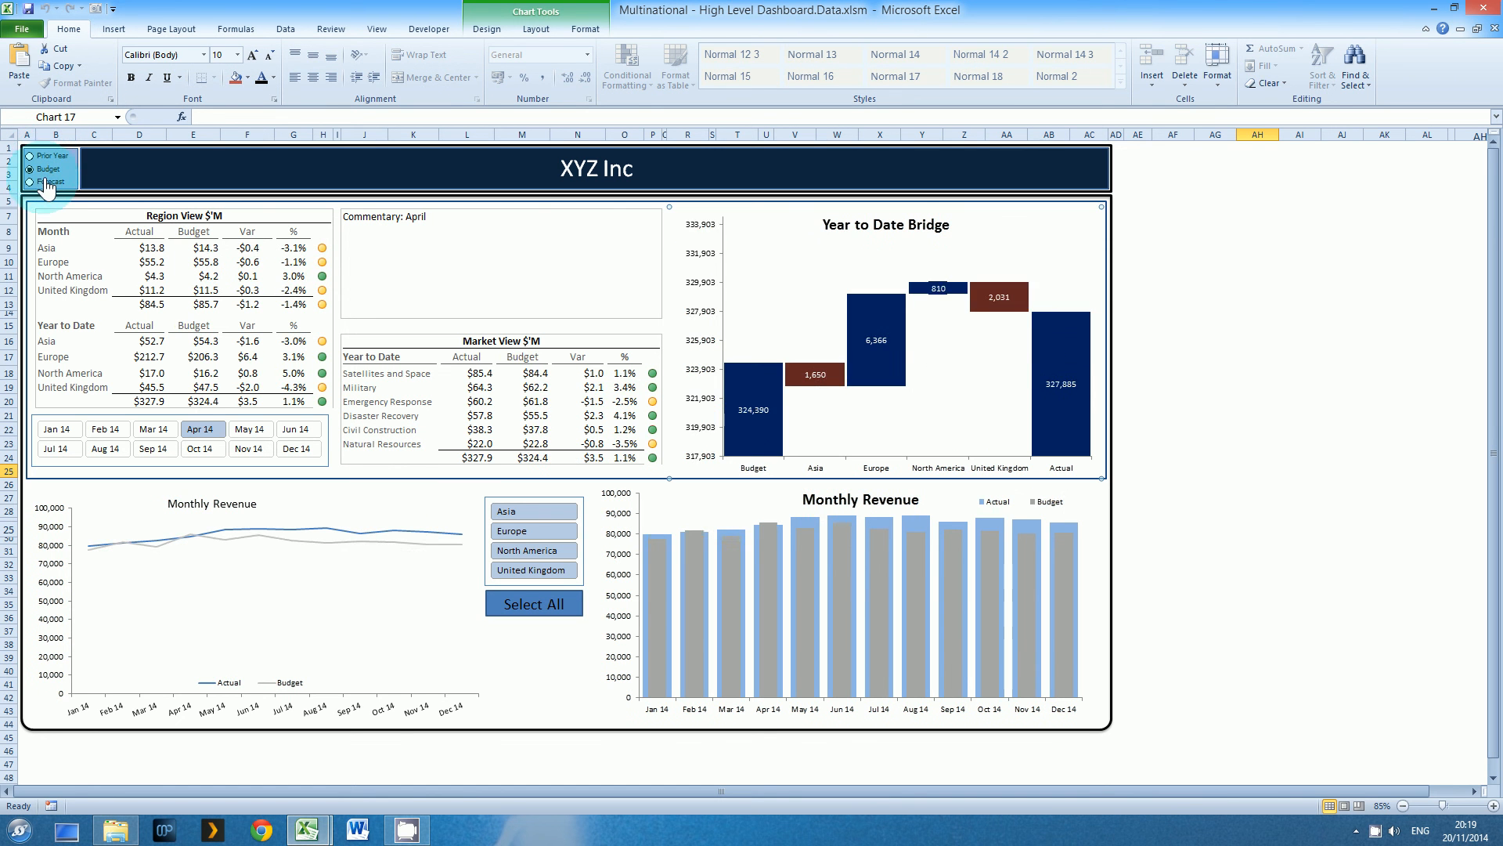
{"action": "left_click", "coordinate": [1161, 371]}
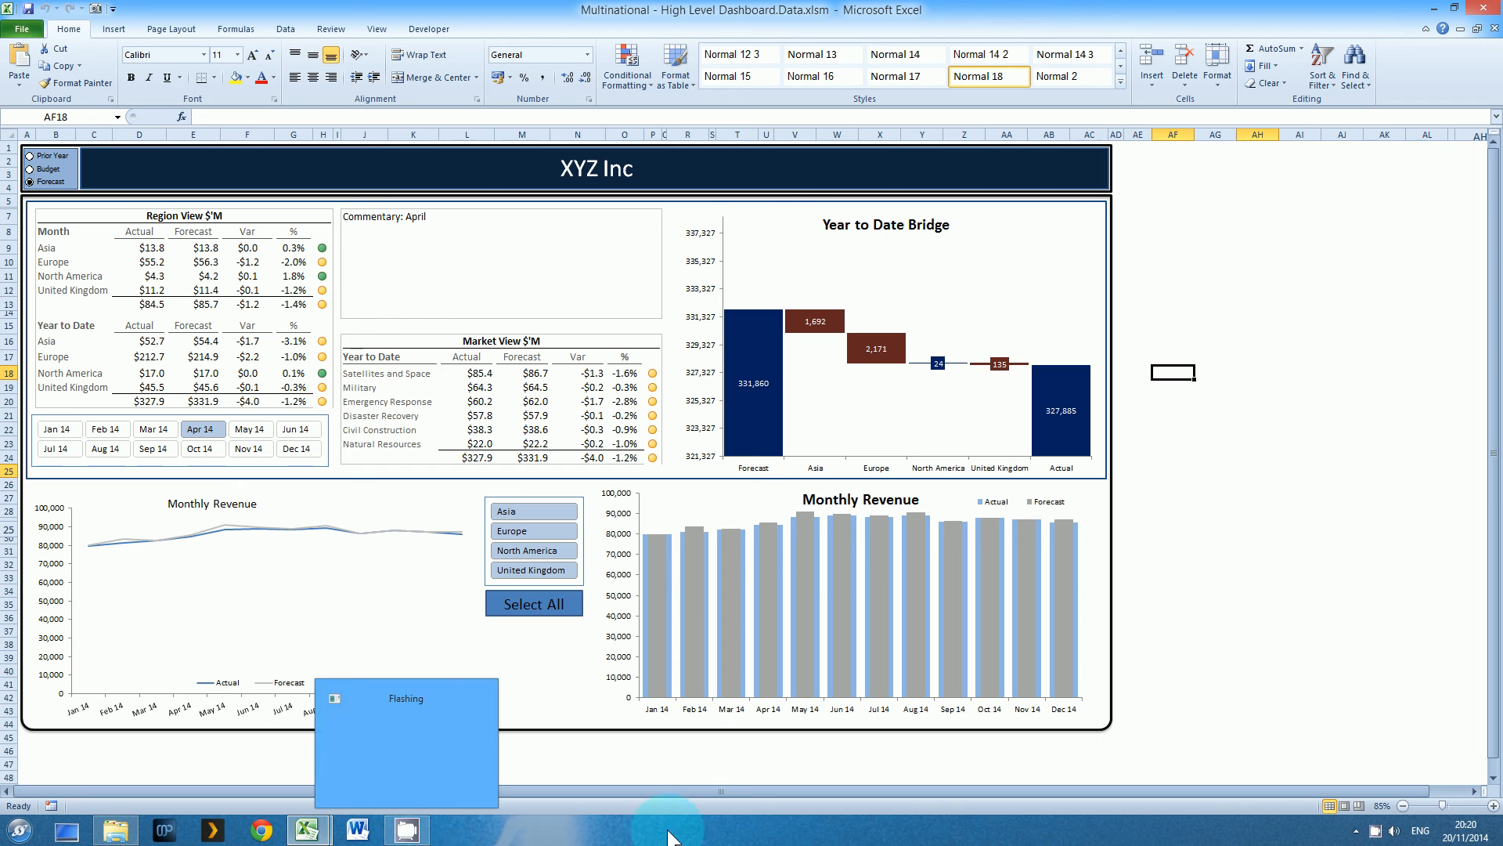
{"action": "right_click", "coordinate": [1376, 830]}
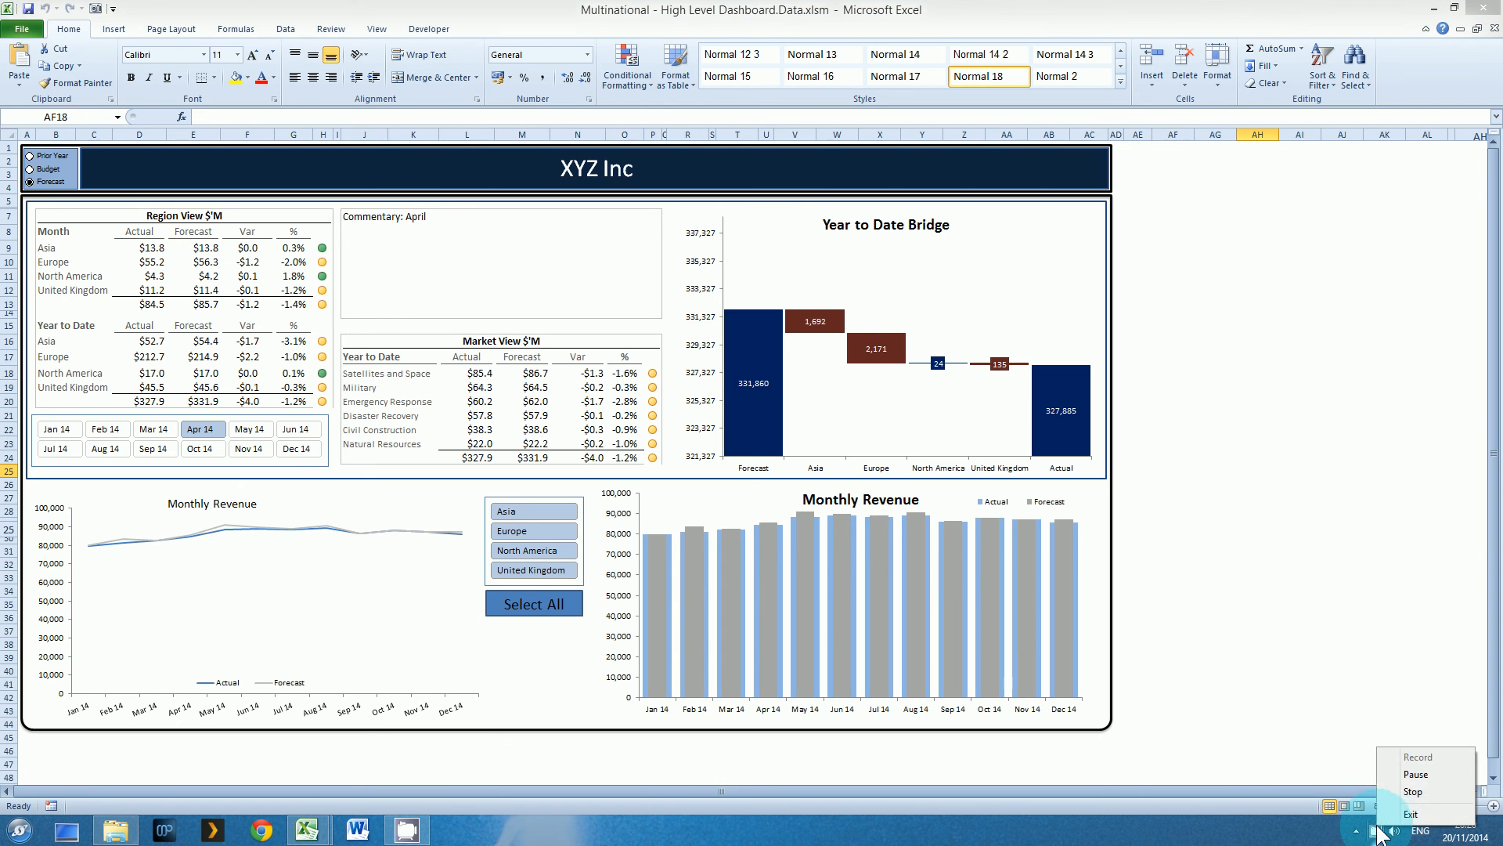